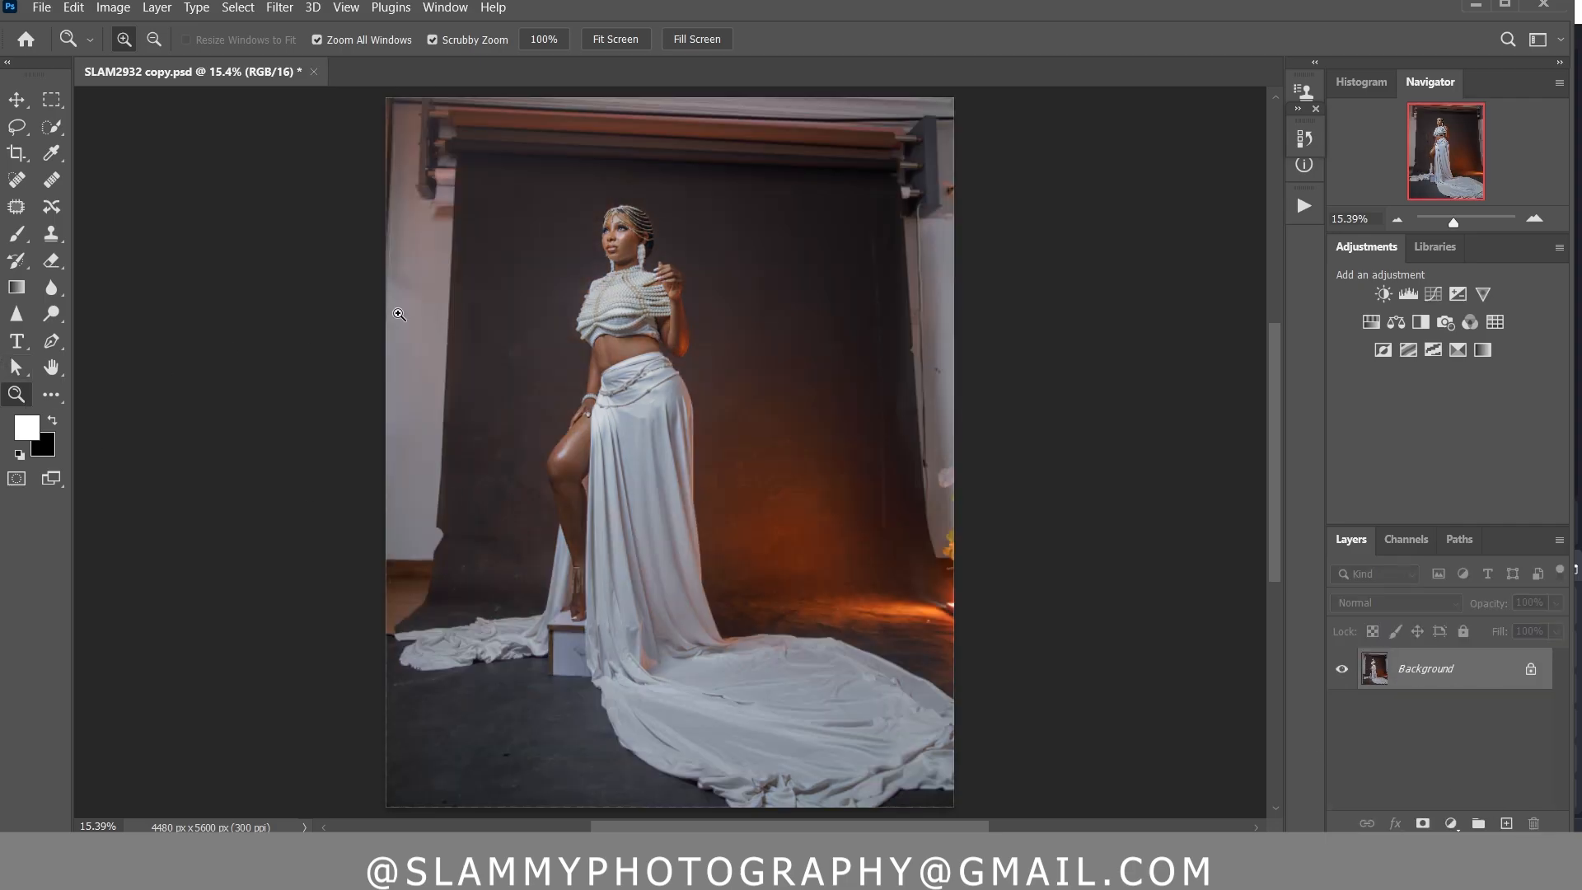
# Retouch small blemishes on the woman's cheek and forehead with the Spot Healing Brush in Proximity Match mode, adjusting the brush size to each spot
pyautogui.moveTo(614, 228); pyautogui.dragTo(750, 453)
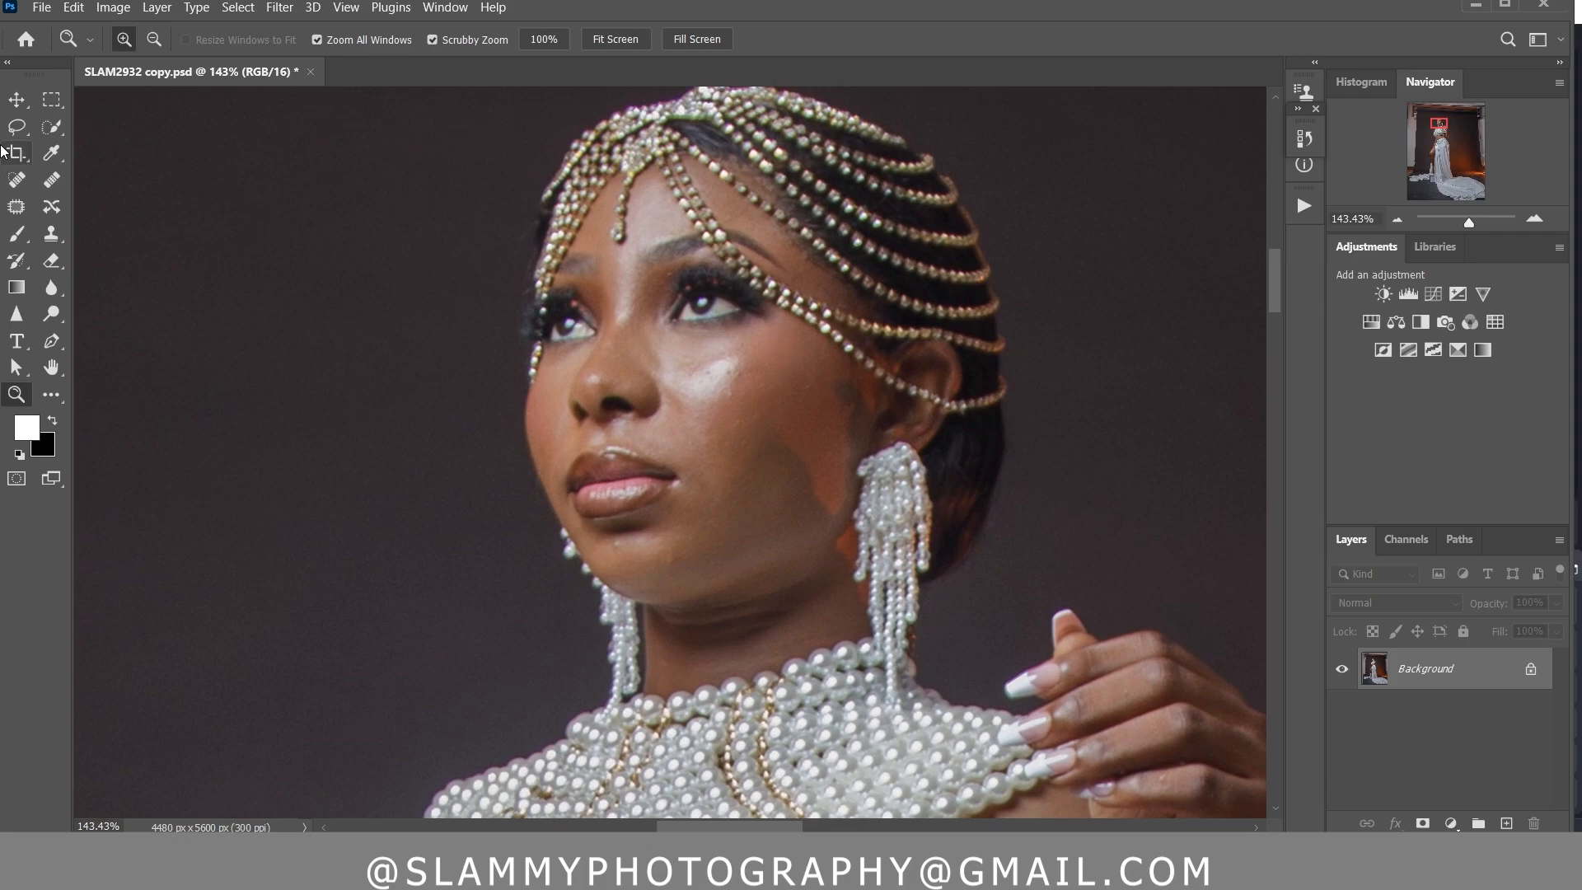
pyautogui.click(23, 181)
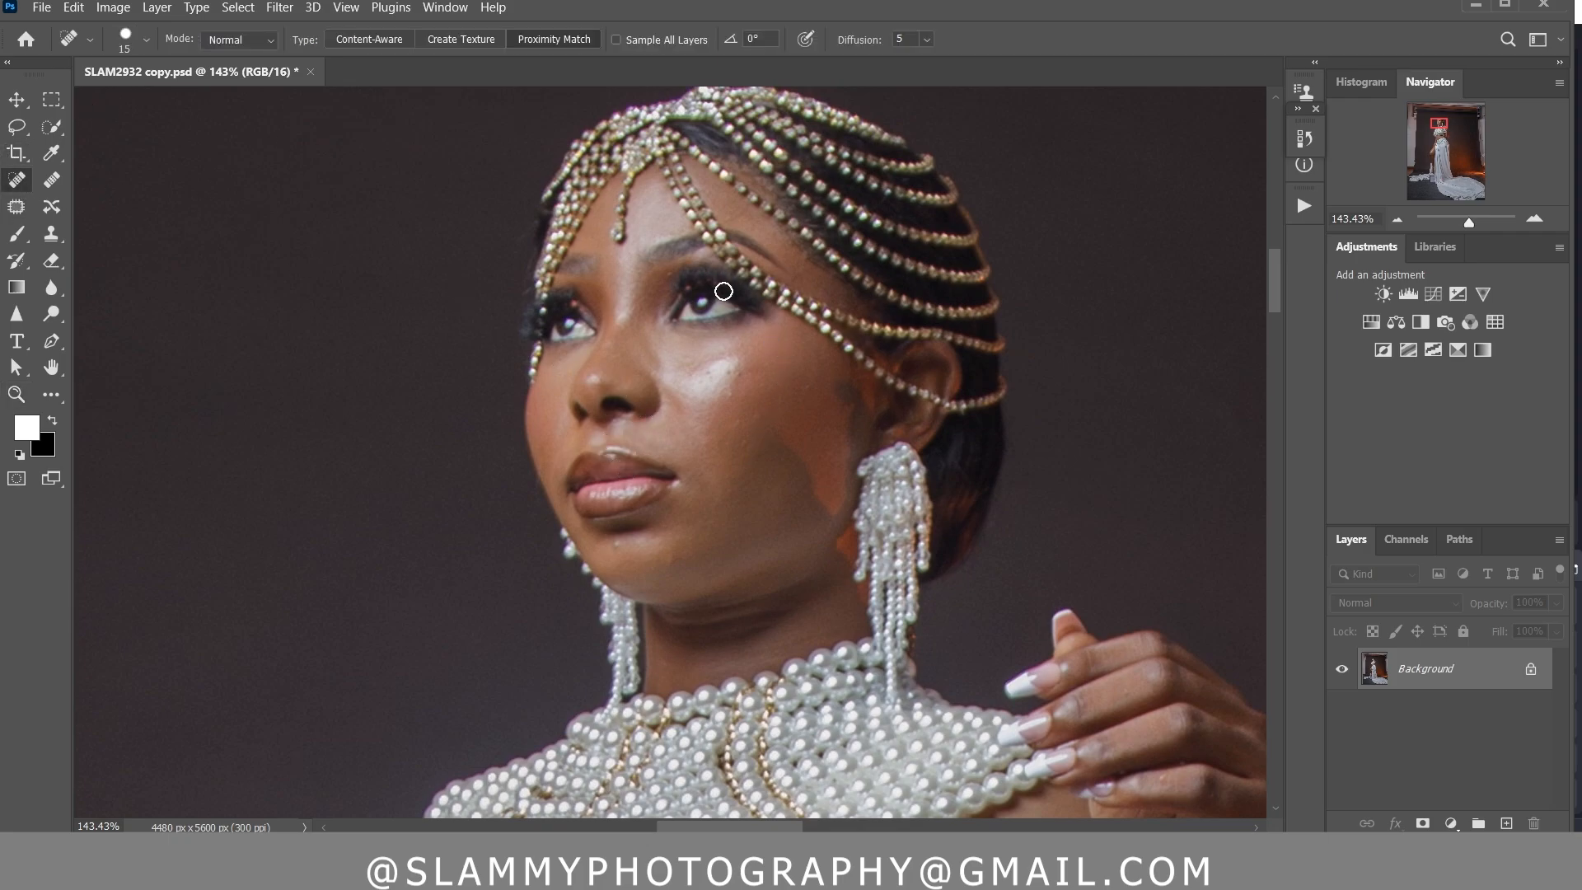
pyautogui.press('[')
pyautogui.click(735, 373)
pyautogui.press(']')
pyautogui.click(809, 389)
pyautogui.click(702, 369)
pyautogui.click(622, 259)
pyautogui.press('[')
pyautogui.press('[')
pyautogui.click(346, 7)
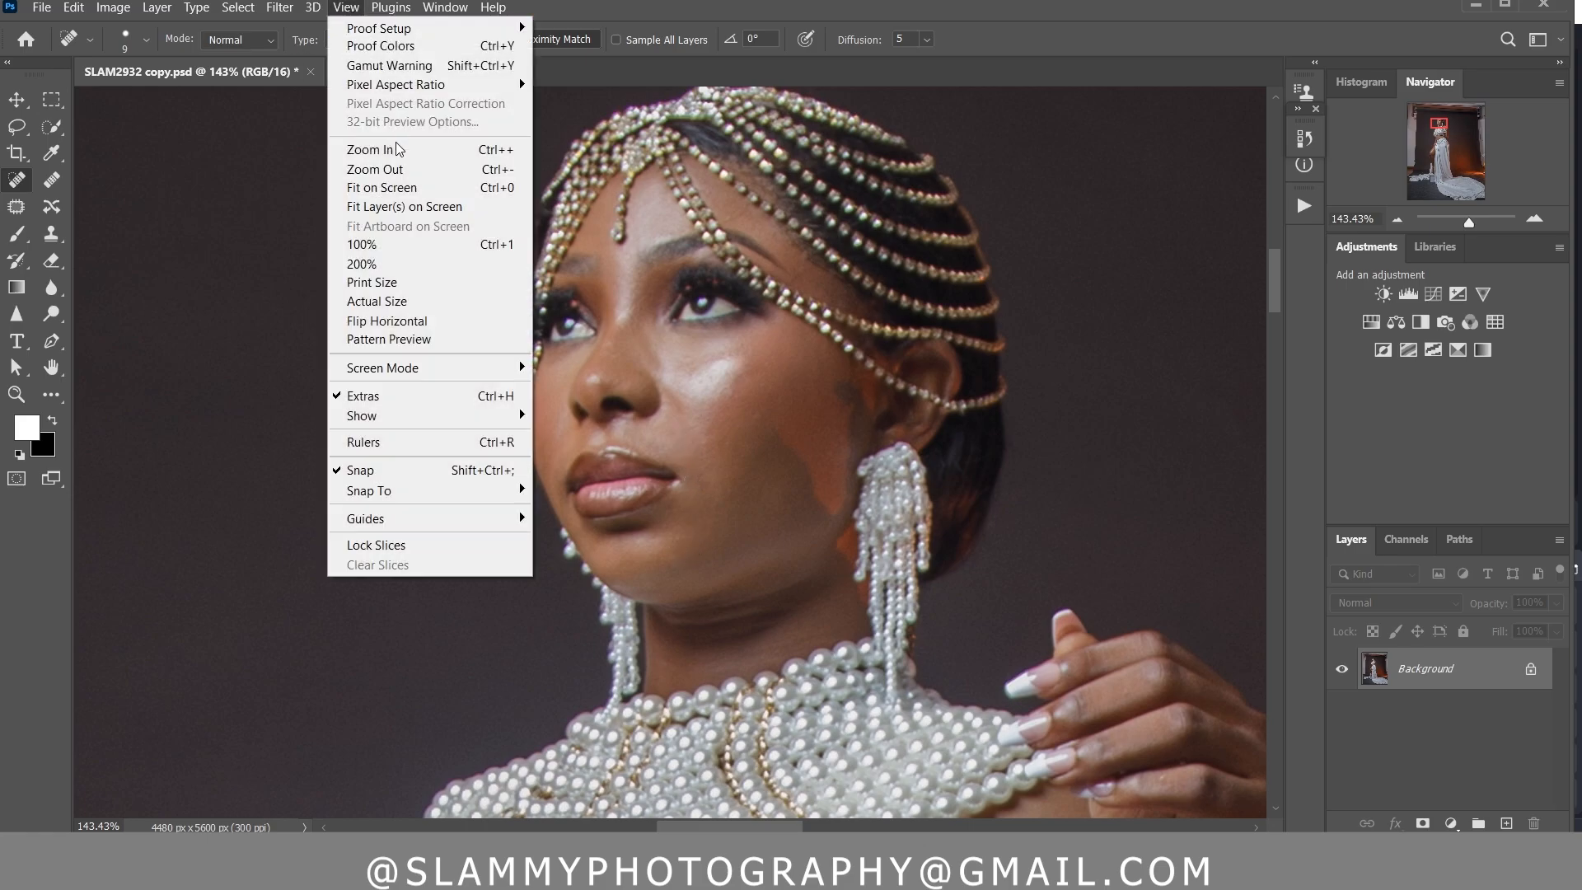
pyautogui.click(434, 191)
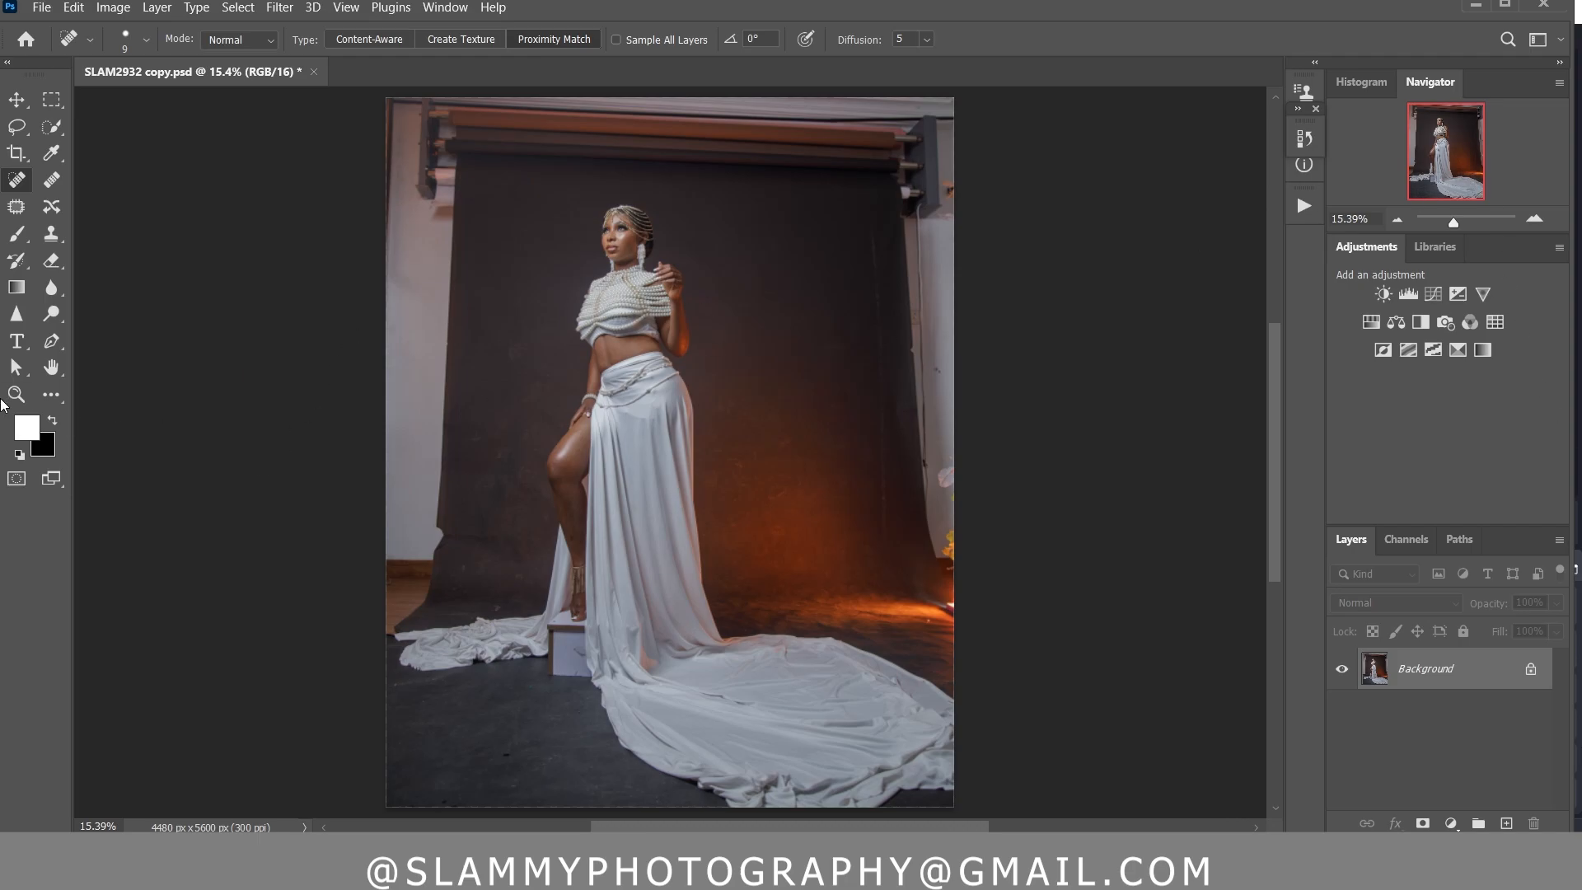
# Check the face up close and run the autoFix FS action on the full photo
pyautogui.click(16, 394)
pyautogui.moveTo(621, 223); pyautogui.dragTo(773, 450)
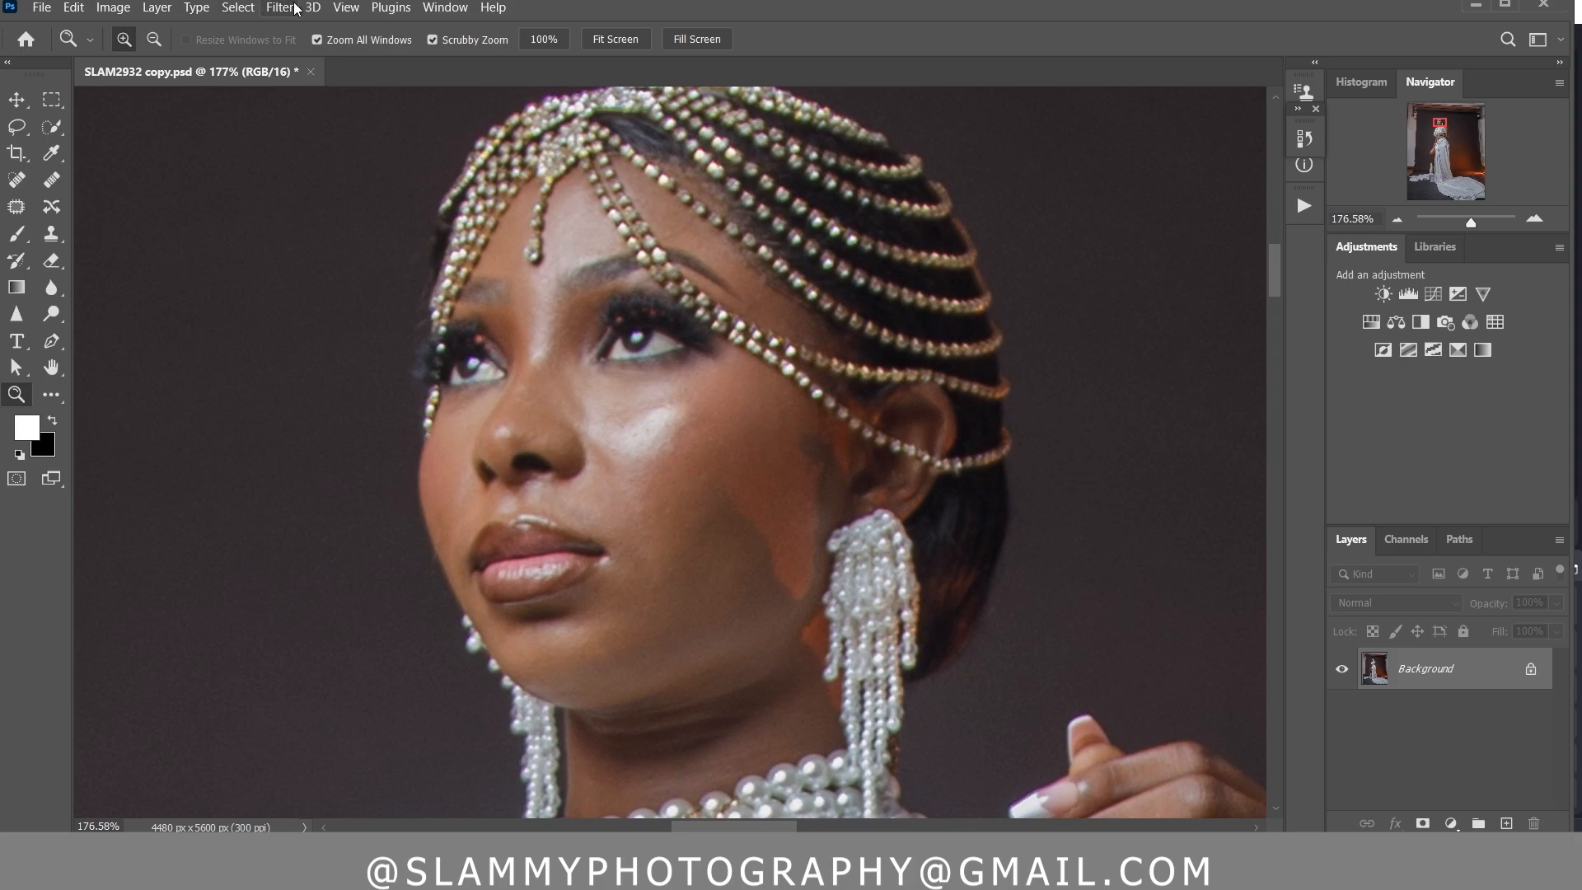
pyautogui.click(346, 7)
pyautogui.click(452, 188)
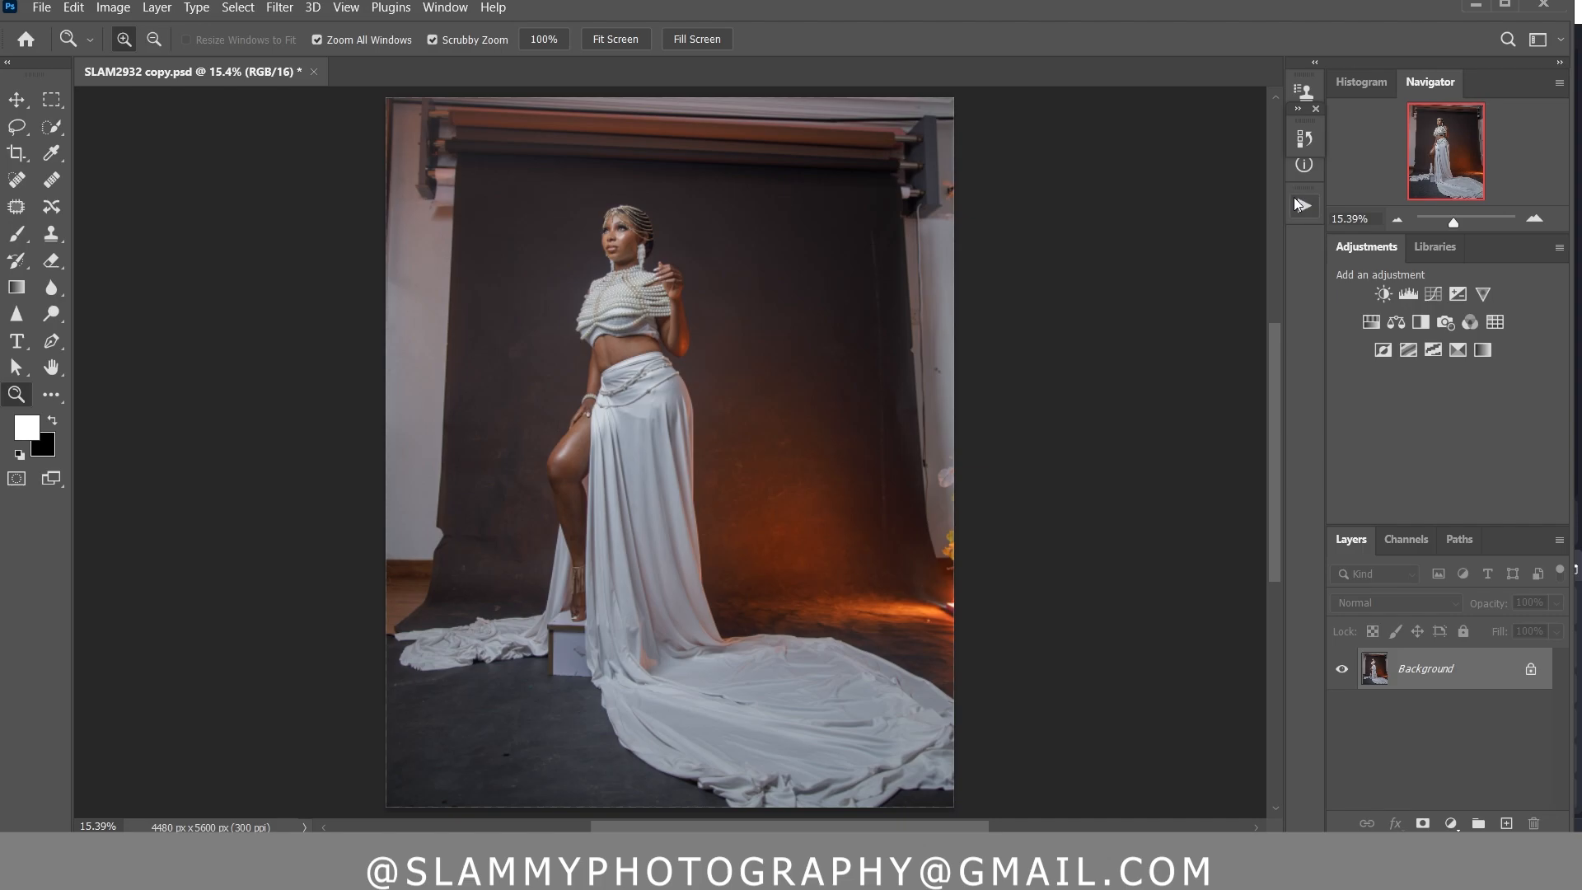
pyautogui.click(1302, 205)
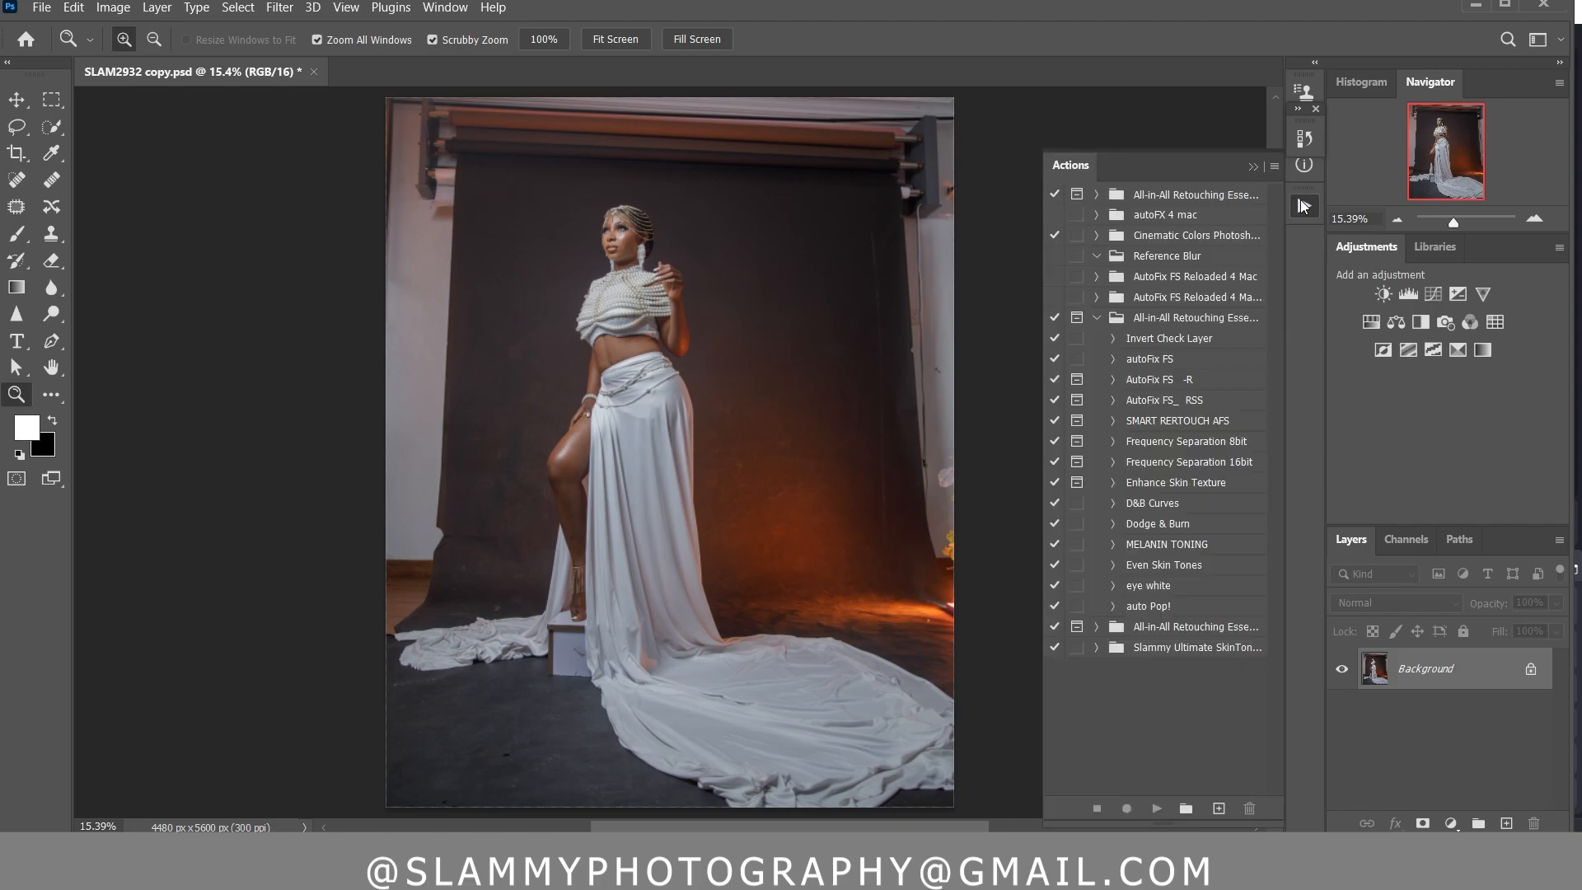
pyautogui.click(1189, 367)
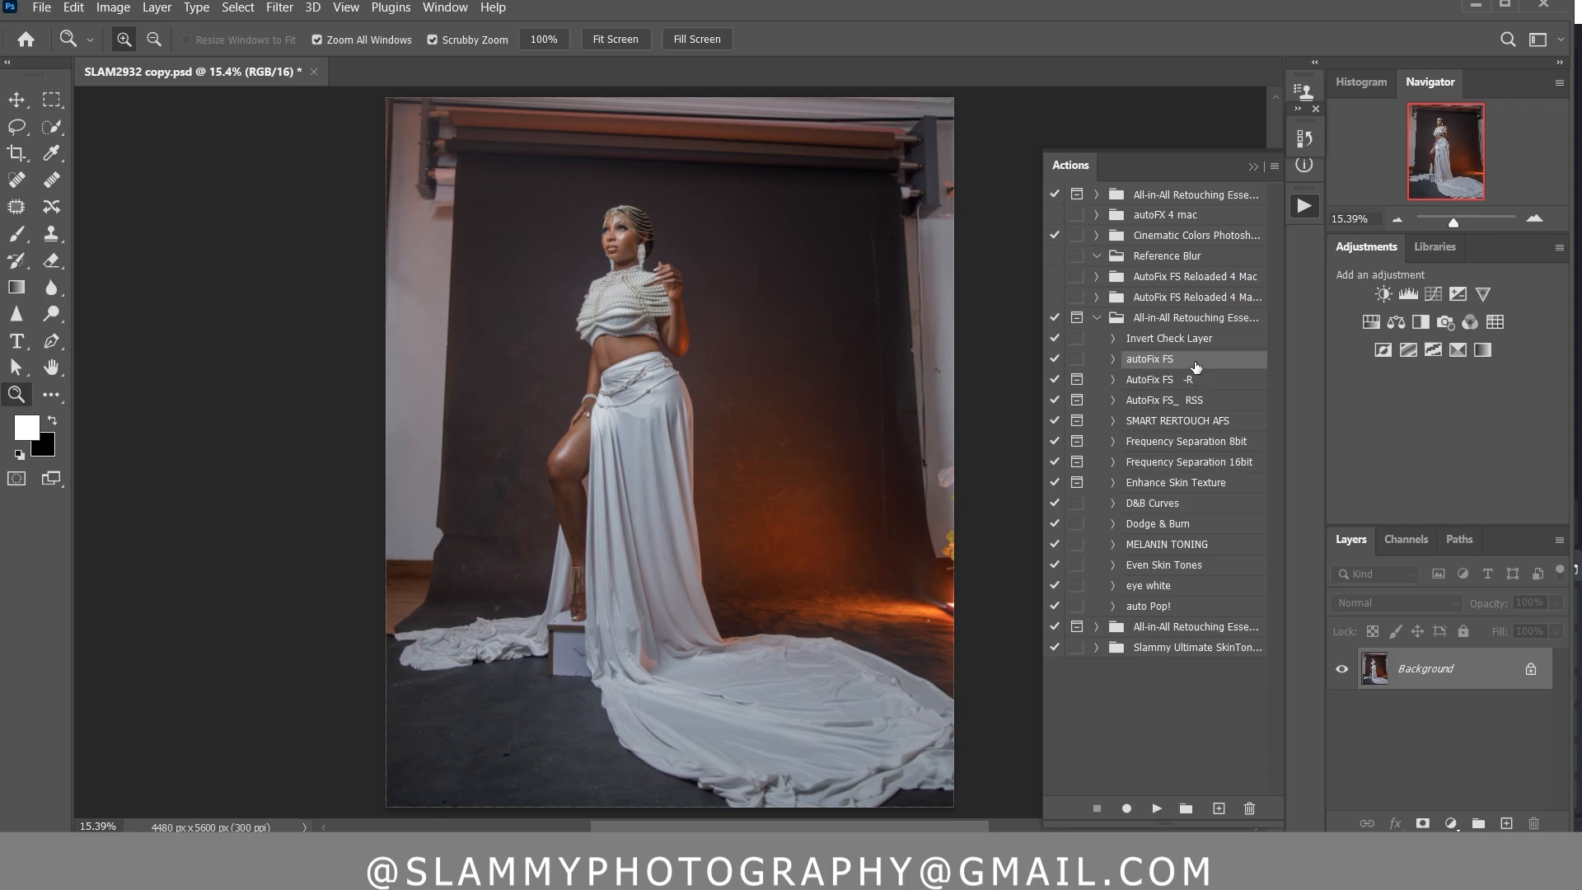
pyautogui.click(1156, 809)
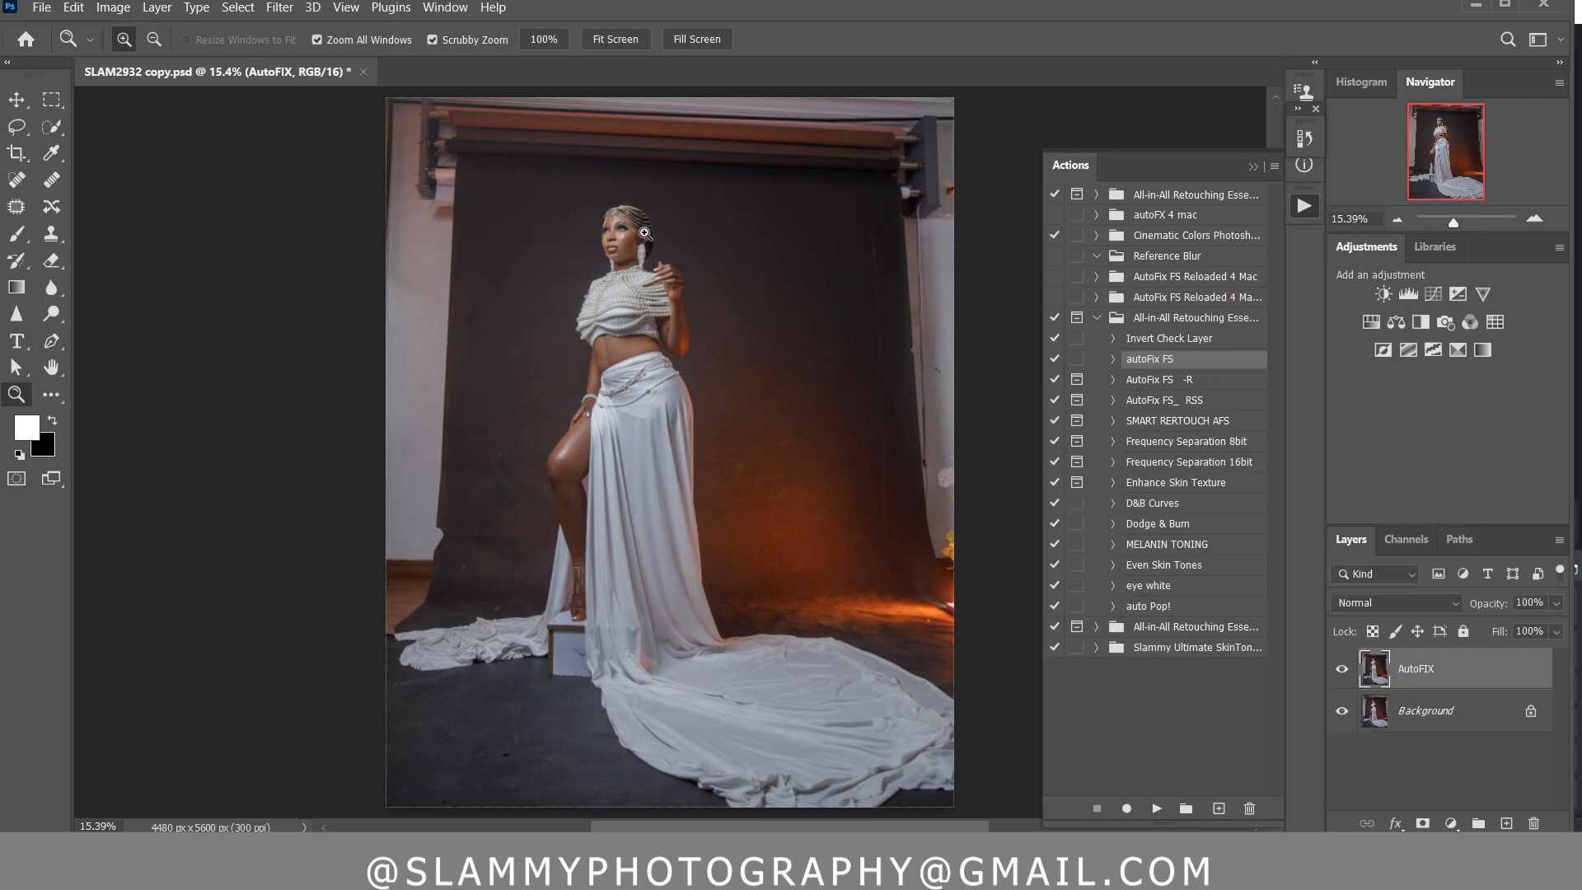
# Compare the face up close with the AutoFIX layer hidden and shown
pyautogui.moveTo(635, 219); pyautogui.dragTo(776, 414)
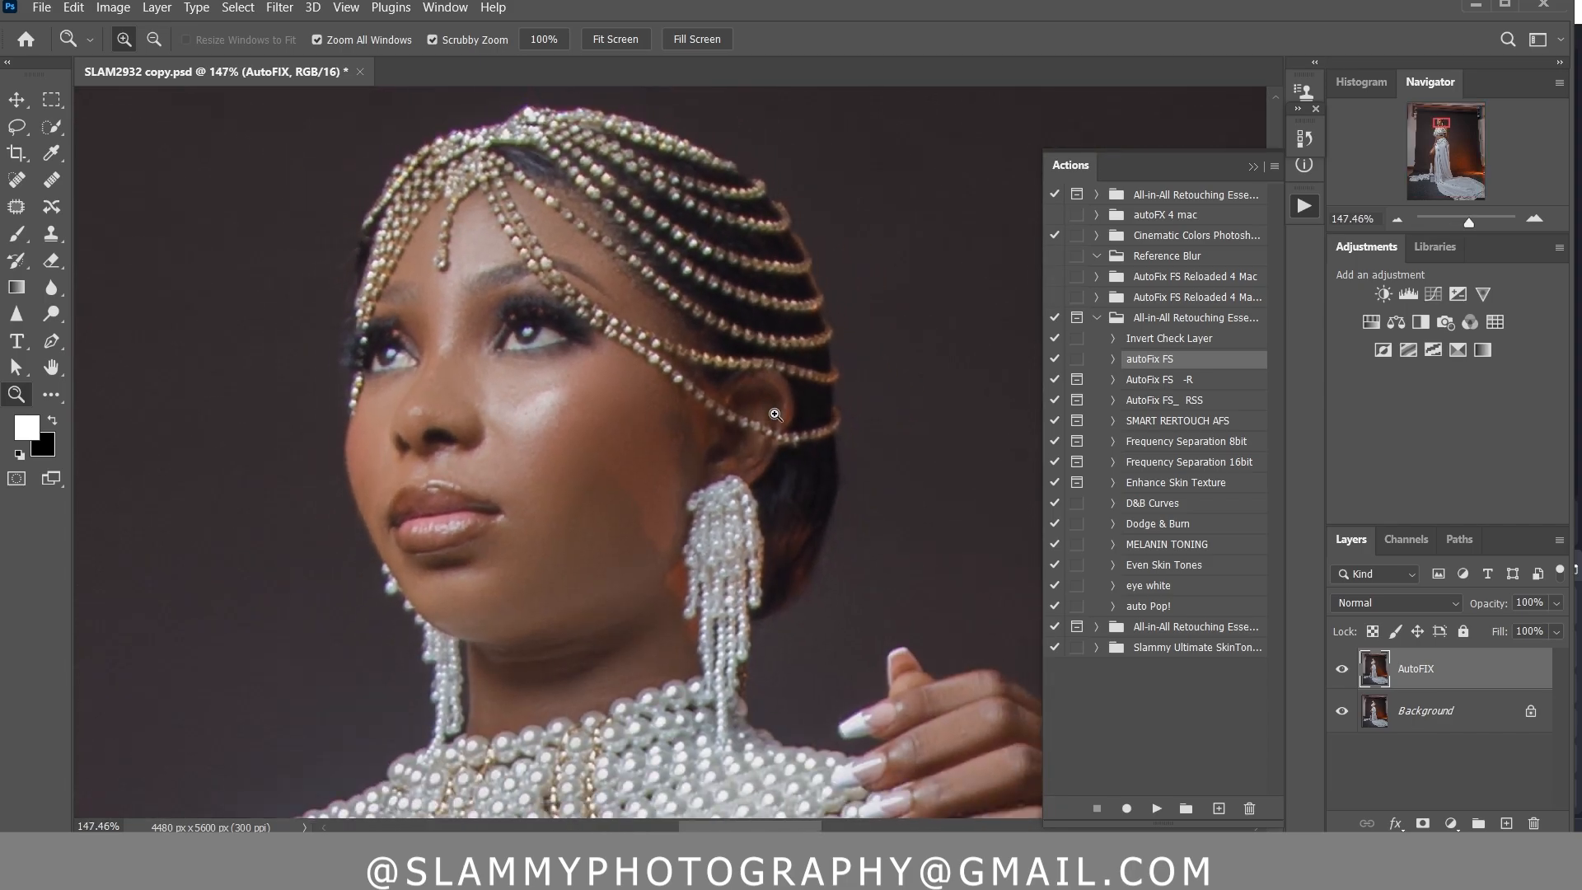
pyautogui.click(1340, 674)
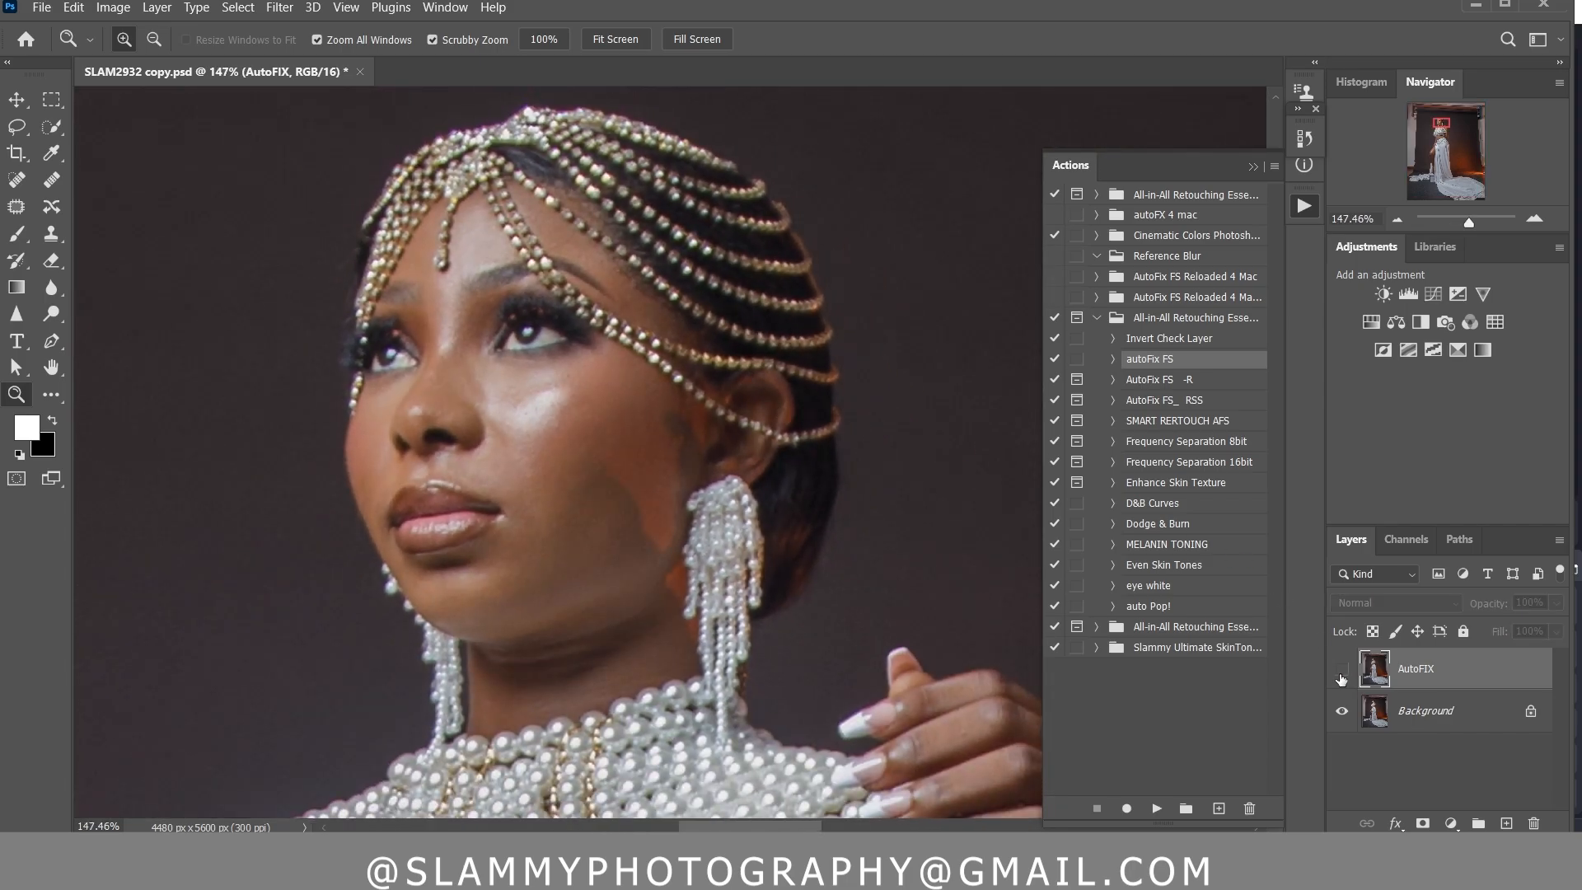
pyautogui.click(1341, 674)
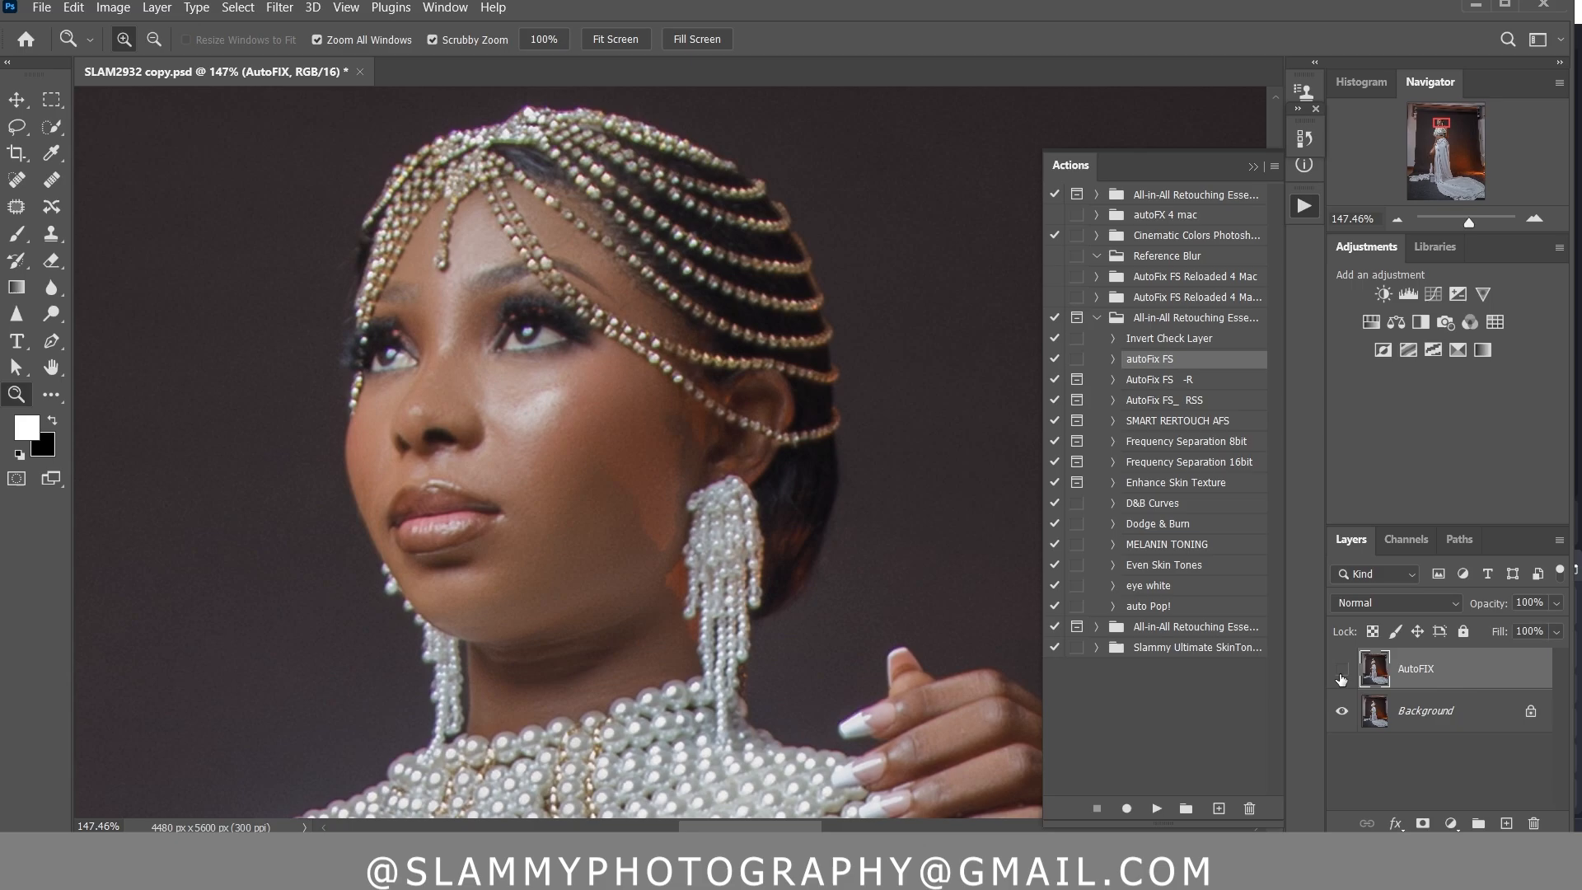
pyautogui.click(1340, 674)
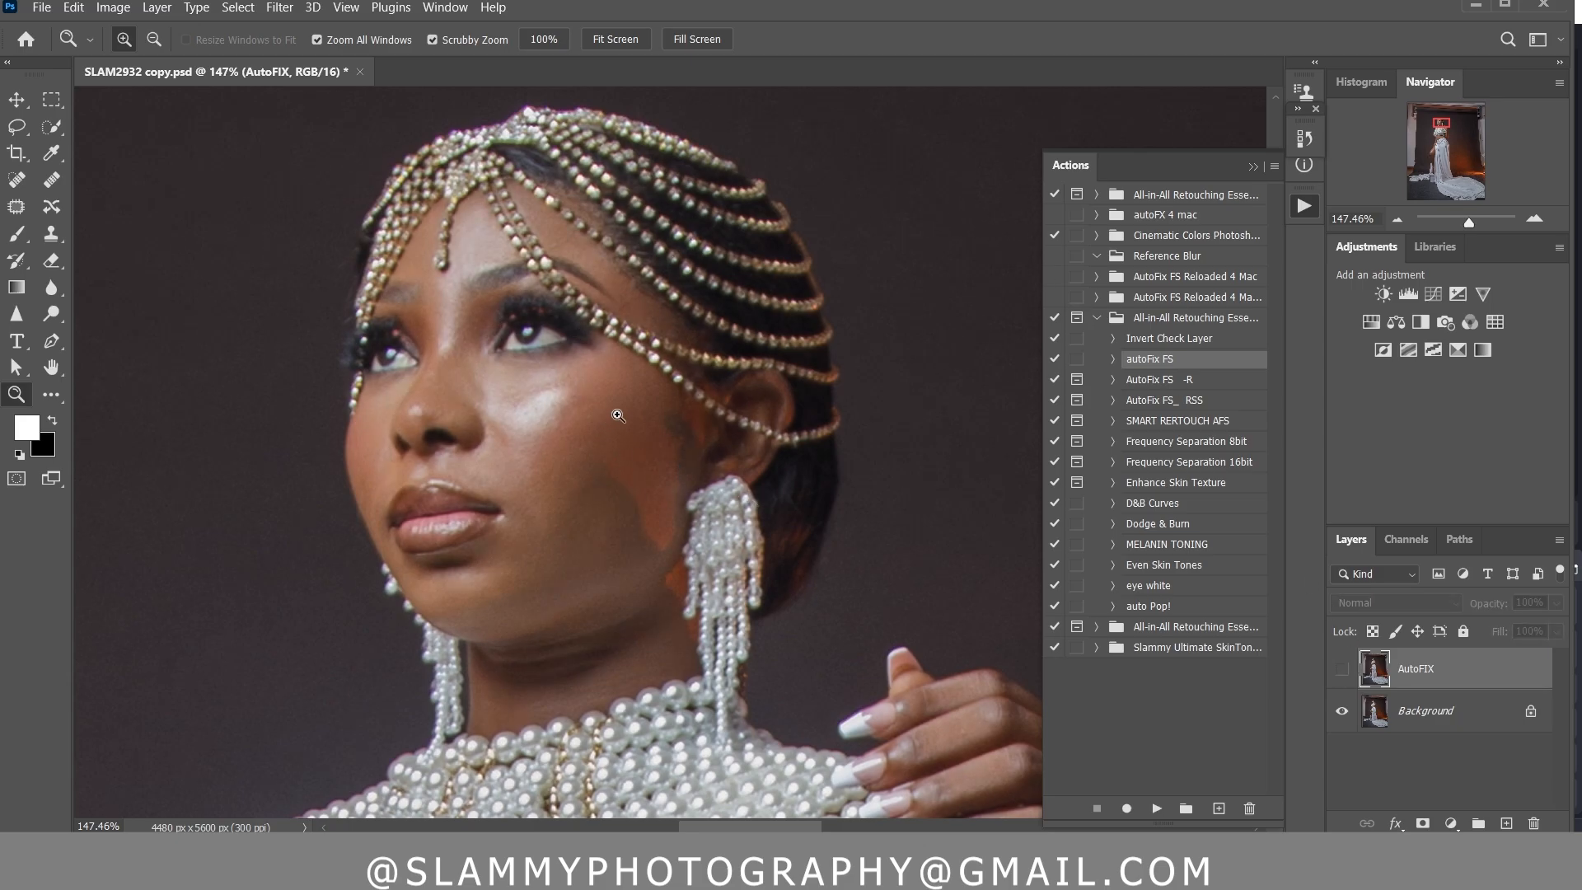
pyautogui.click(1341, 671)
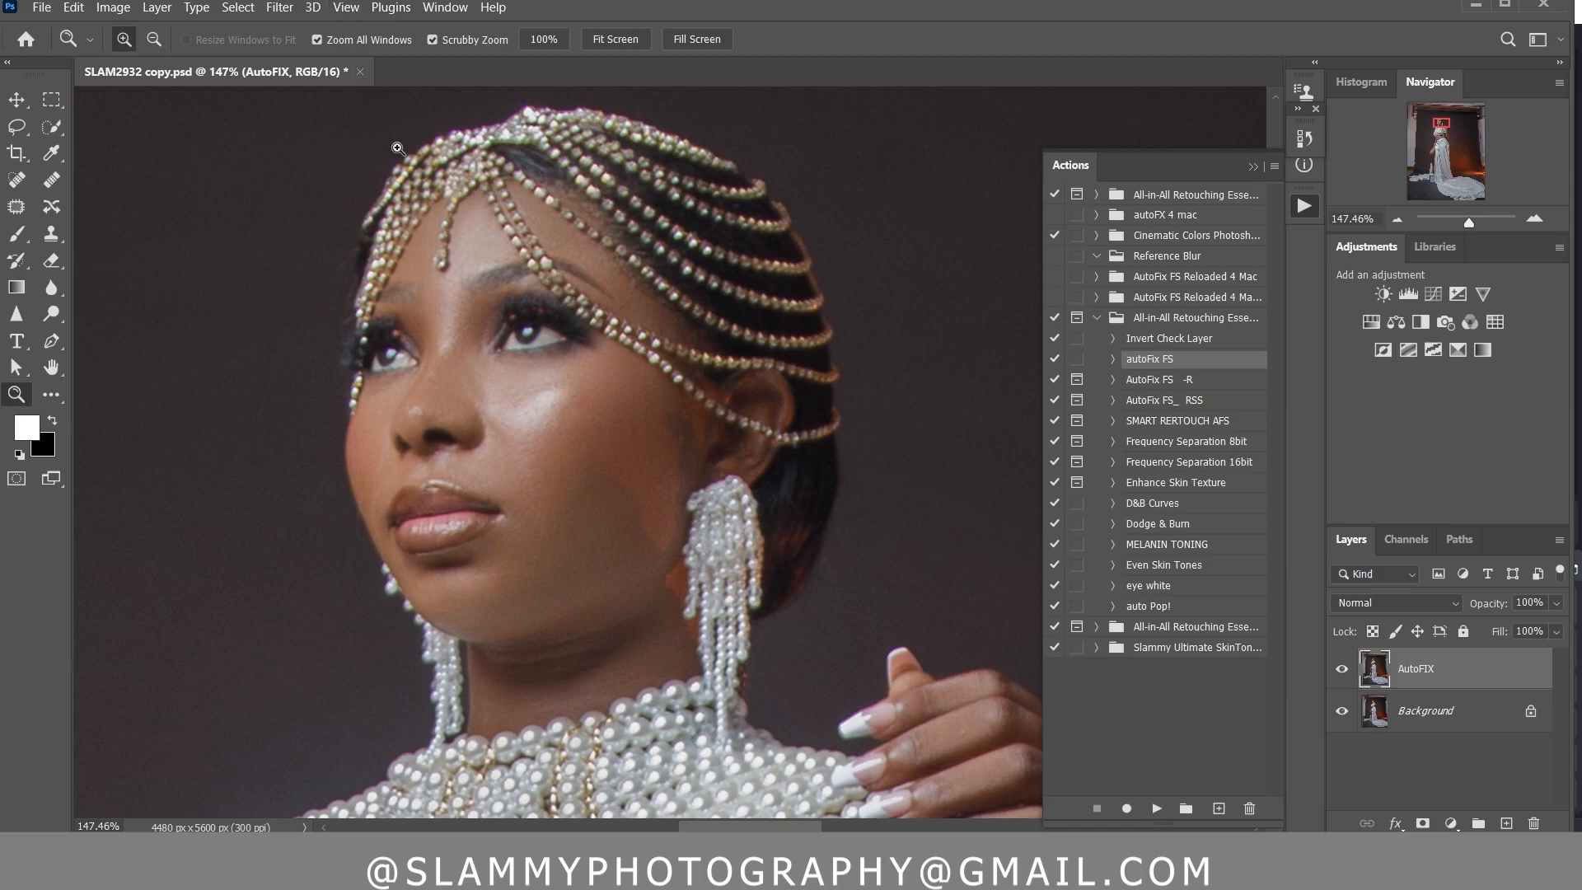
pyautogui.click(346, 8)
pyautogui.click(384, 188)
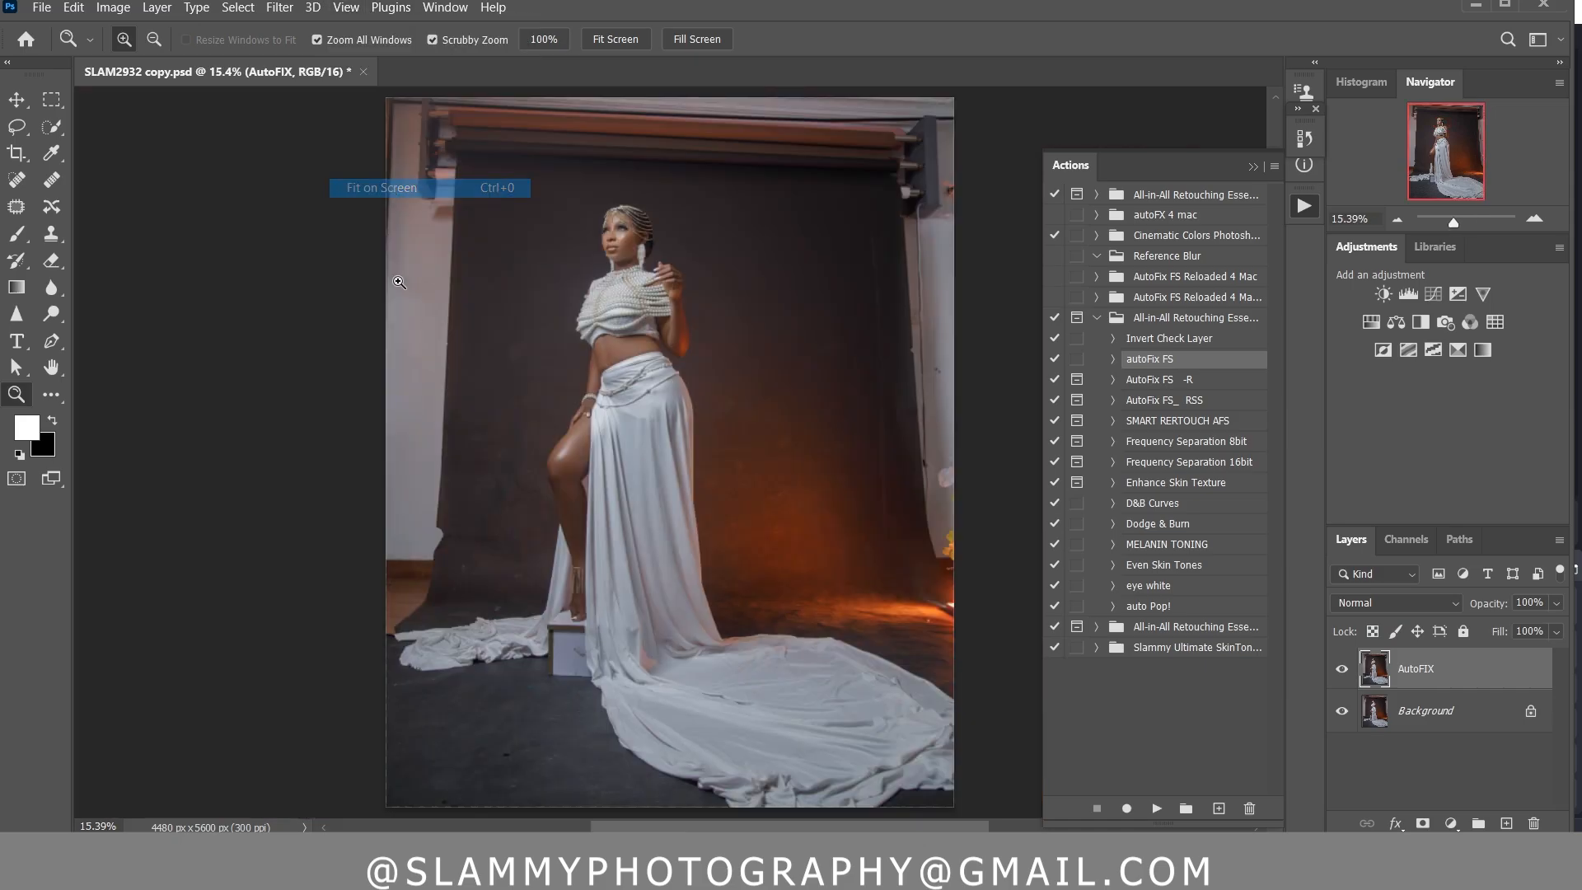
# Compare the leg and skirt up close and the whole photo with the AutoFIX layer hidden and shown
pyautogui.moveTo(600, 394); pyautogui.dragTo(712, 428)
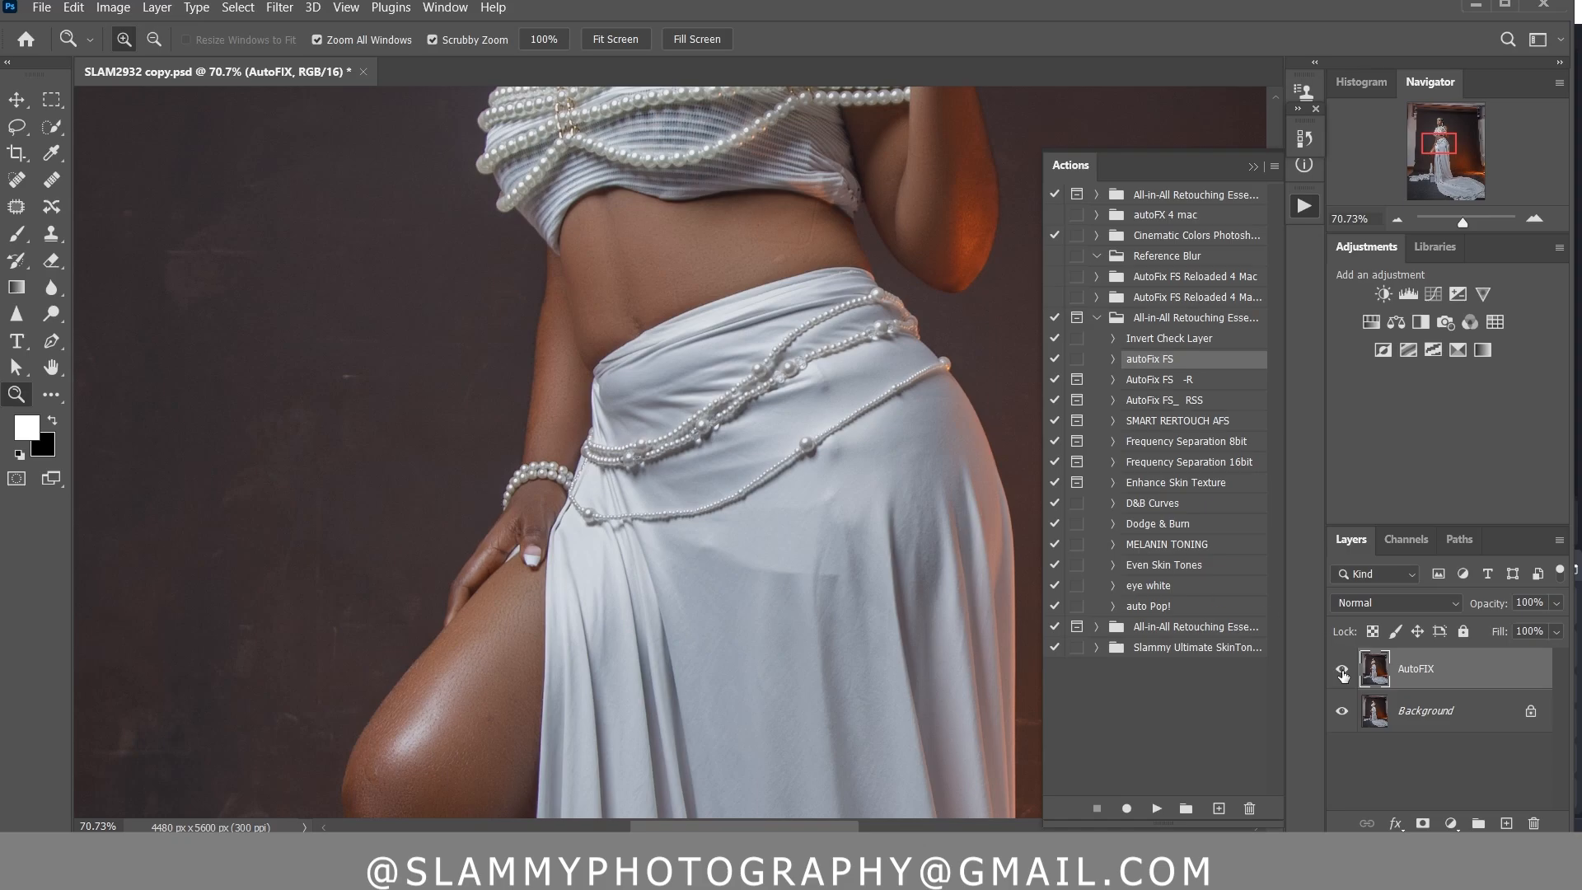
pyautogui.scroll(-4, 773, 483)
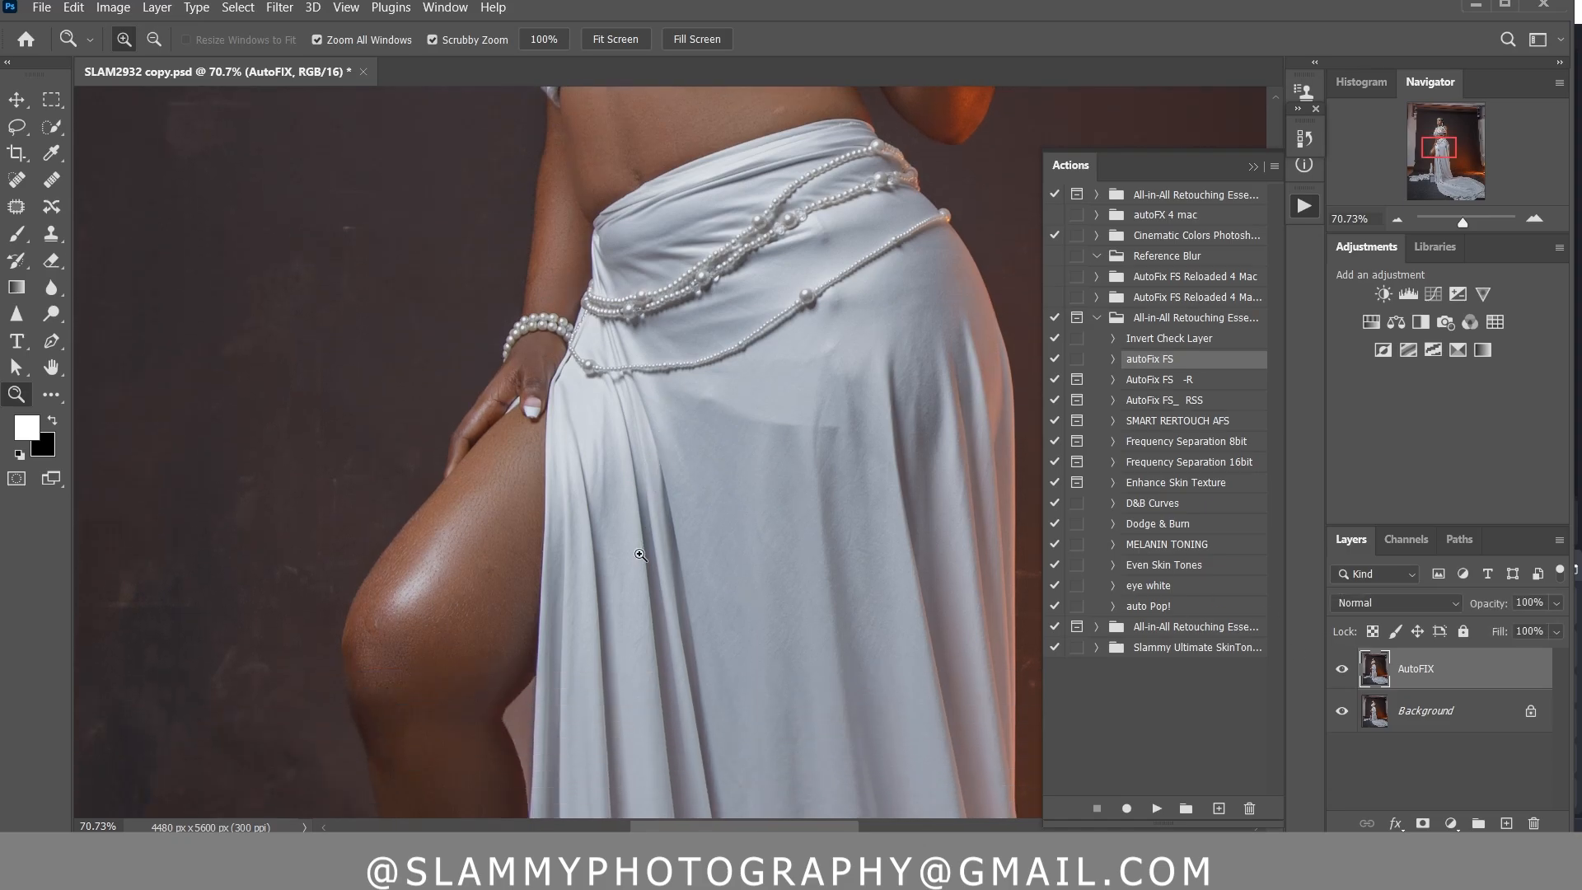
pyautogui.scroll(-2, 640, 555)
pyautogui.click(1341, 671)
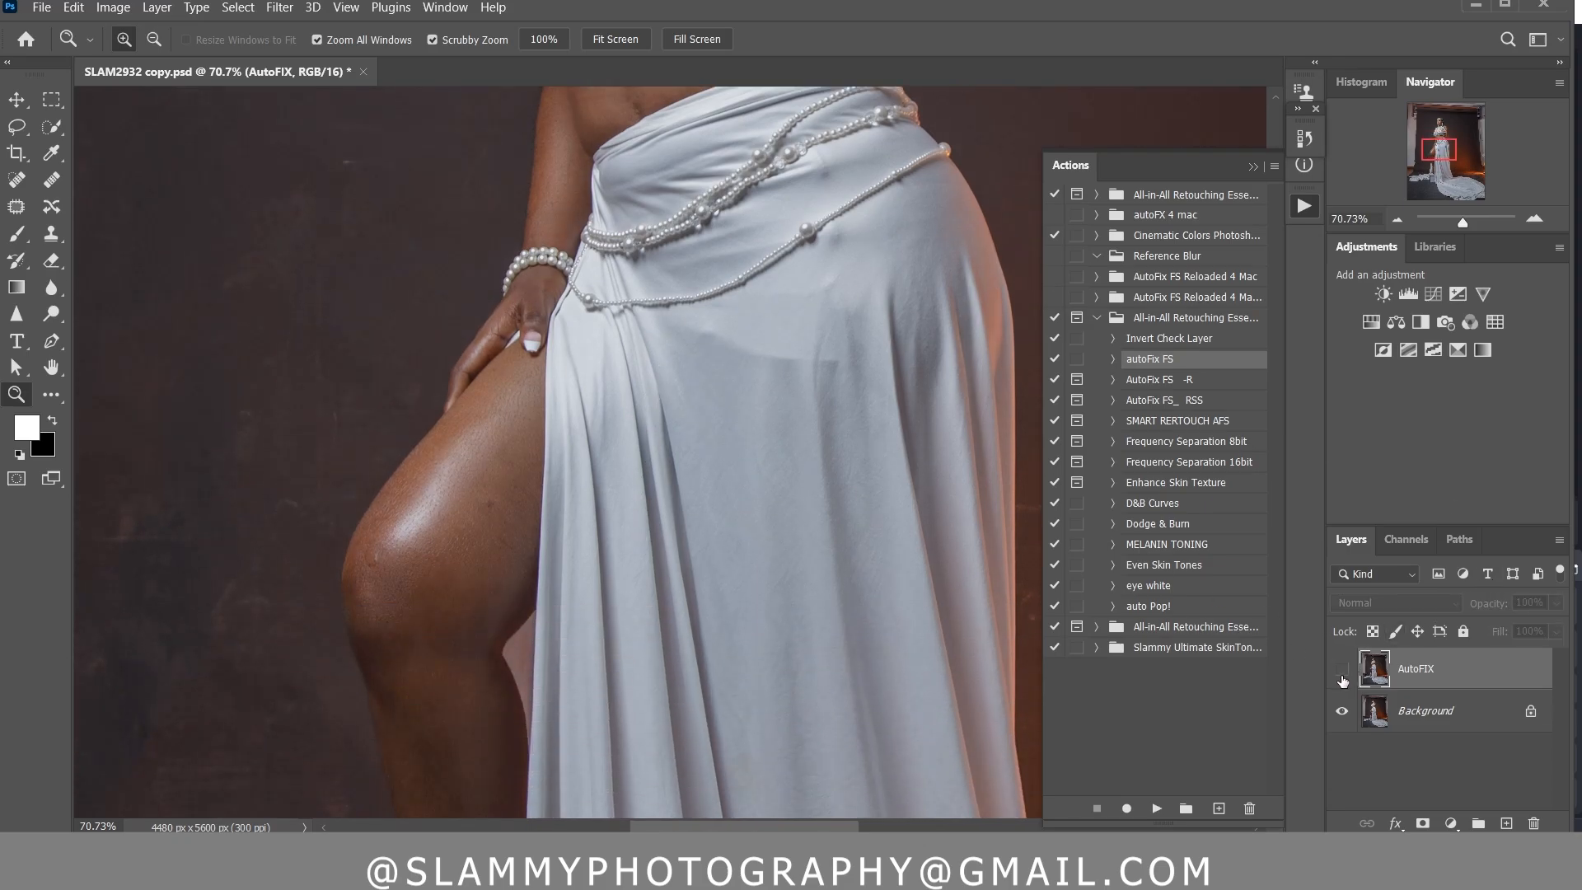
pyautogui.click(1341, 669)
pyautogui.click(345, 7)
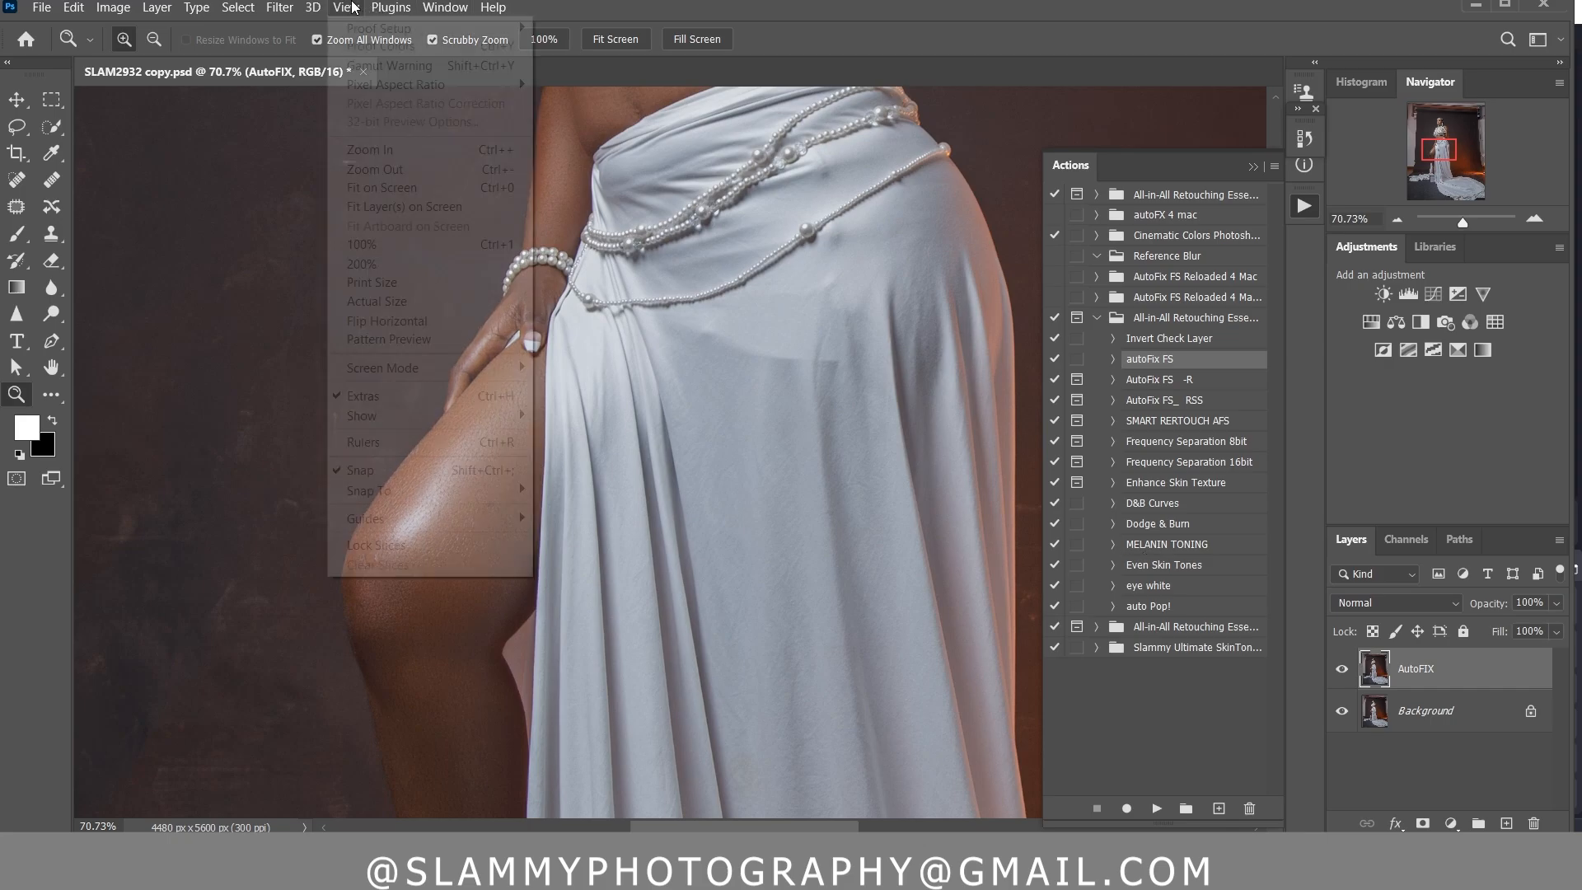
pyautogui.click(404, 192)
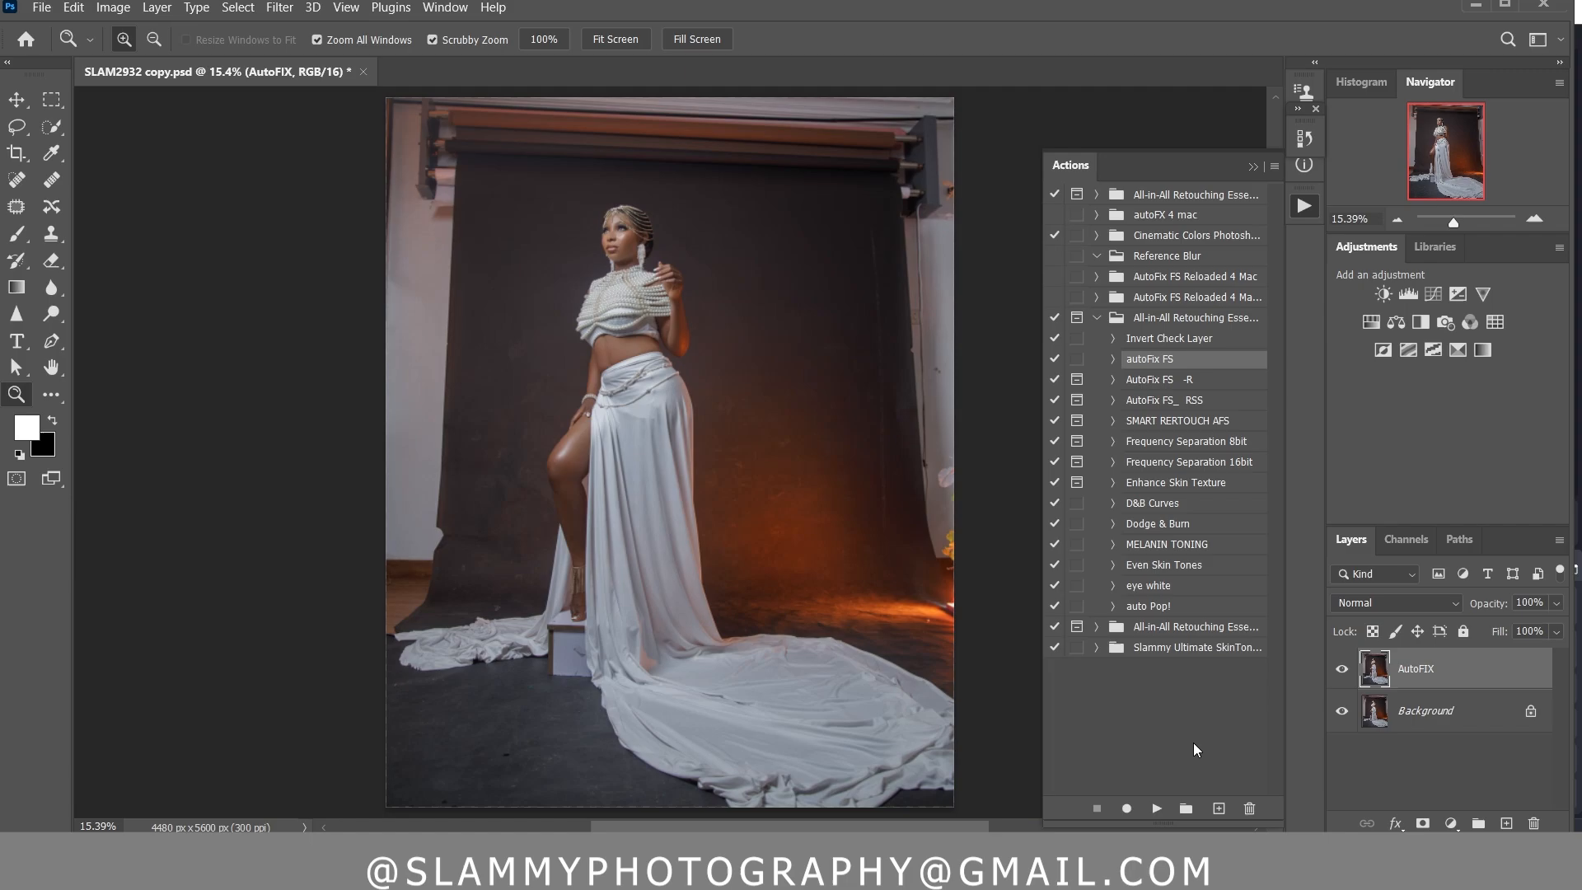
pyautogui.click(1344, 670)
pyautogui.click(1345, 668)
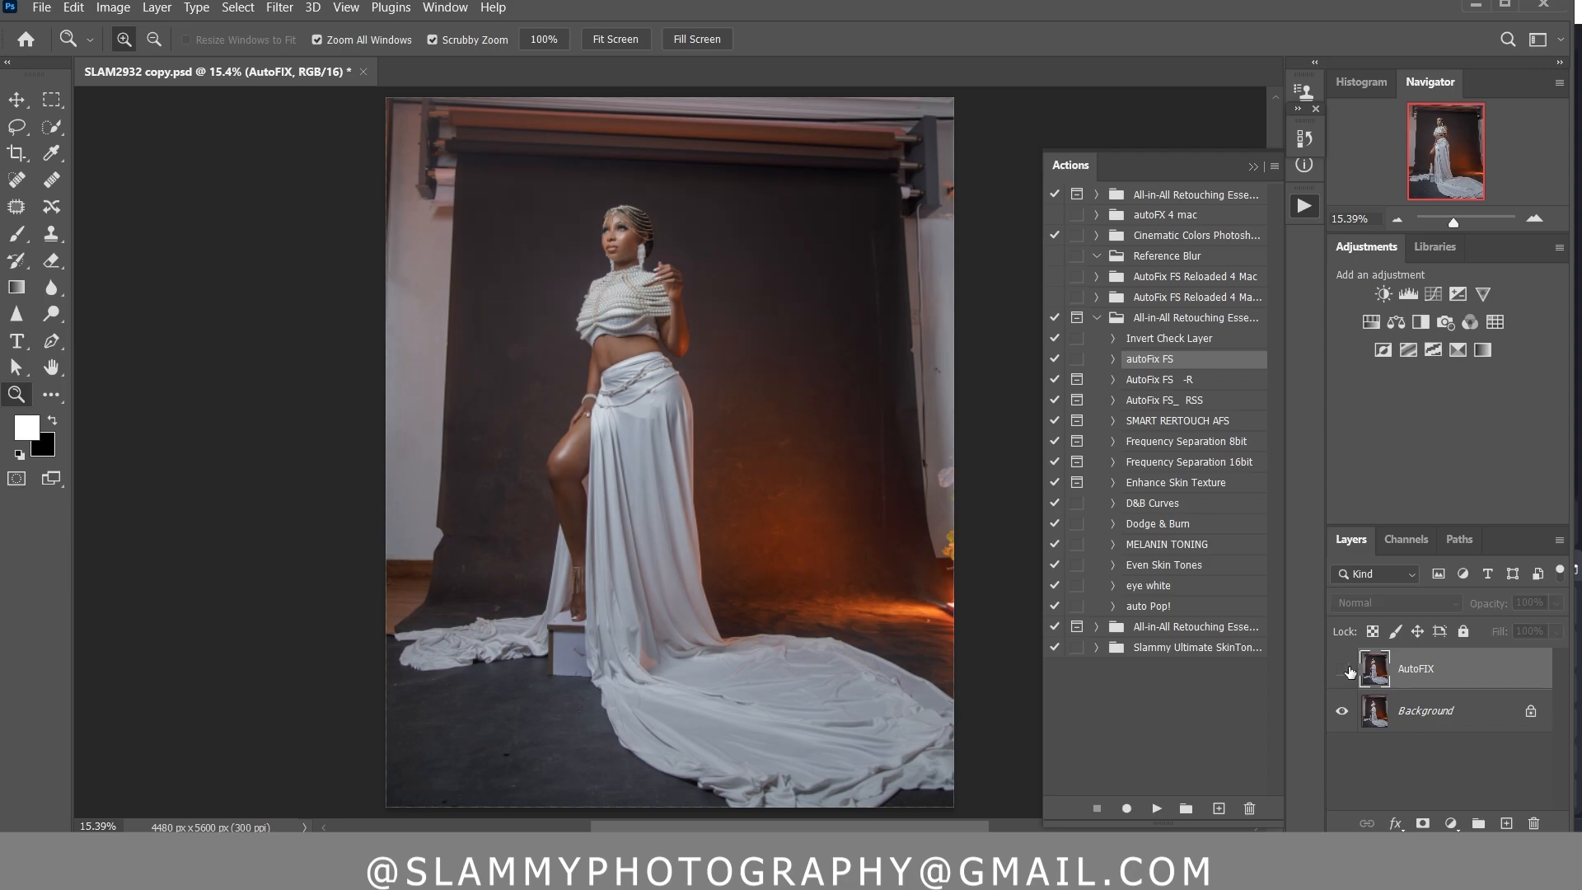
pyautogui.click(1346, 669)
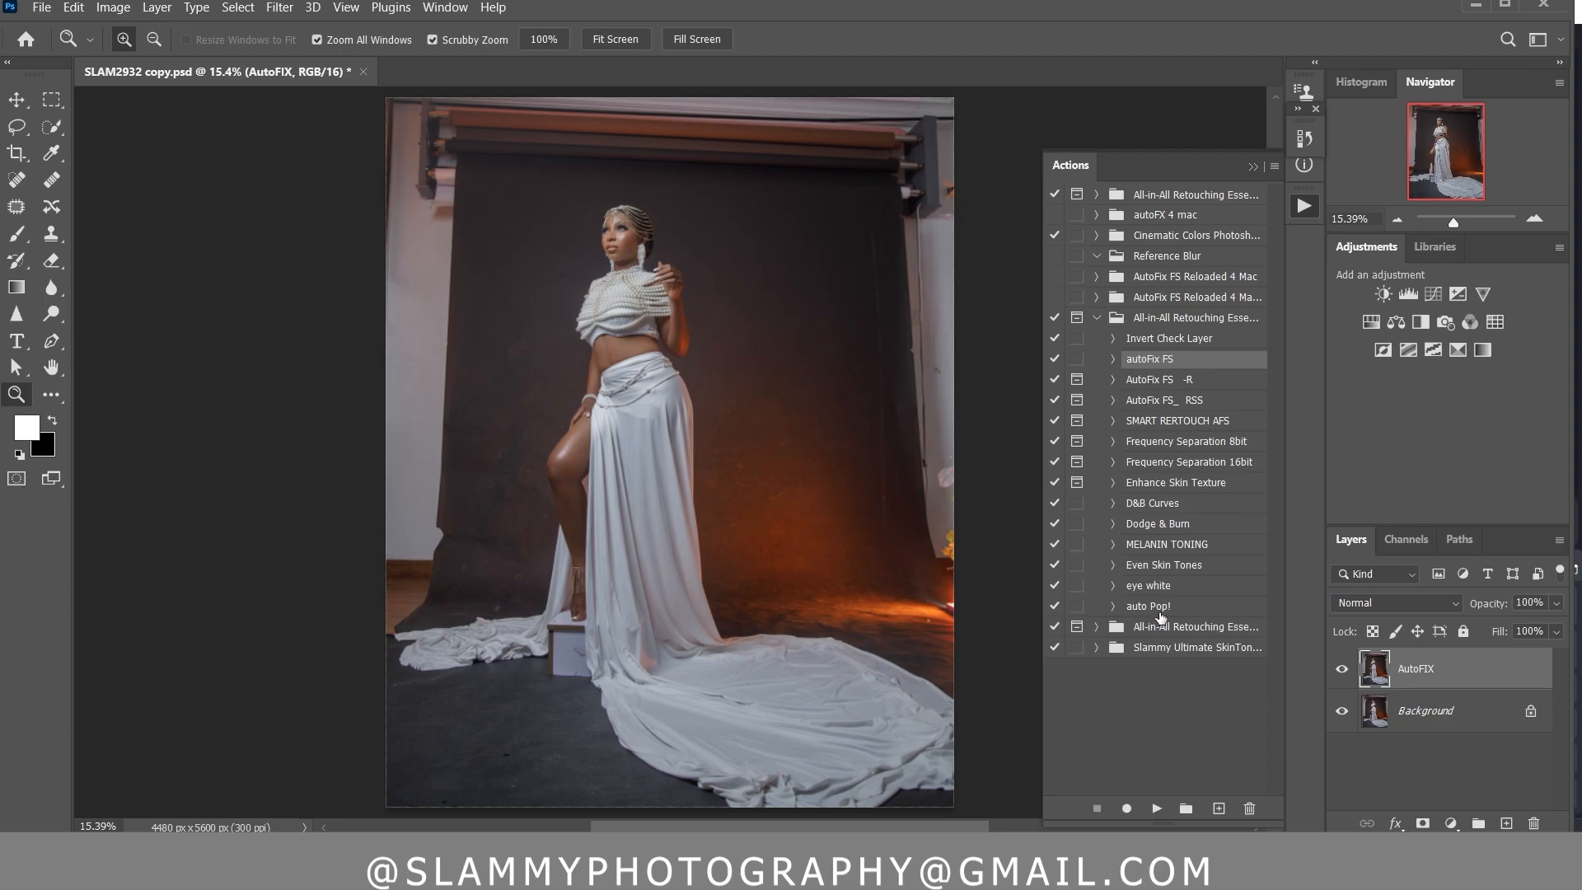
# Run the auto Pop! action and compare the photo with the retouching layers hidden and shown
pyautogui.click(1160, 607)
pyautogui.click(1156, 808)
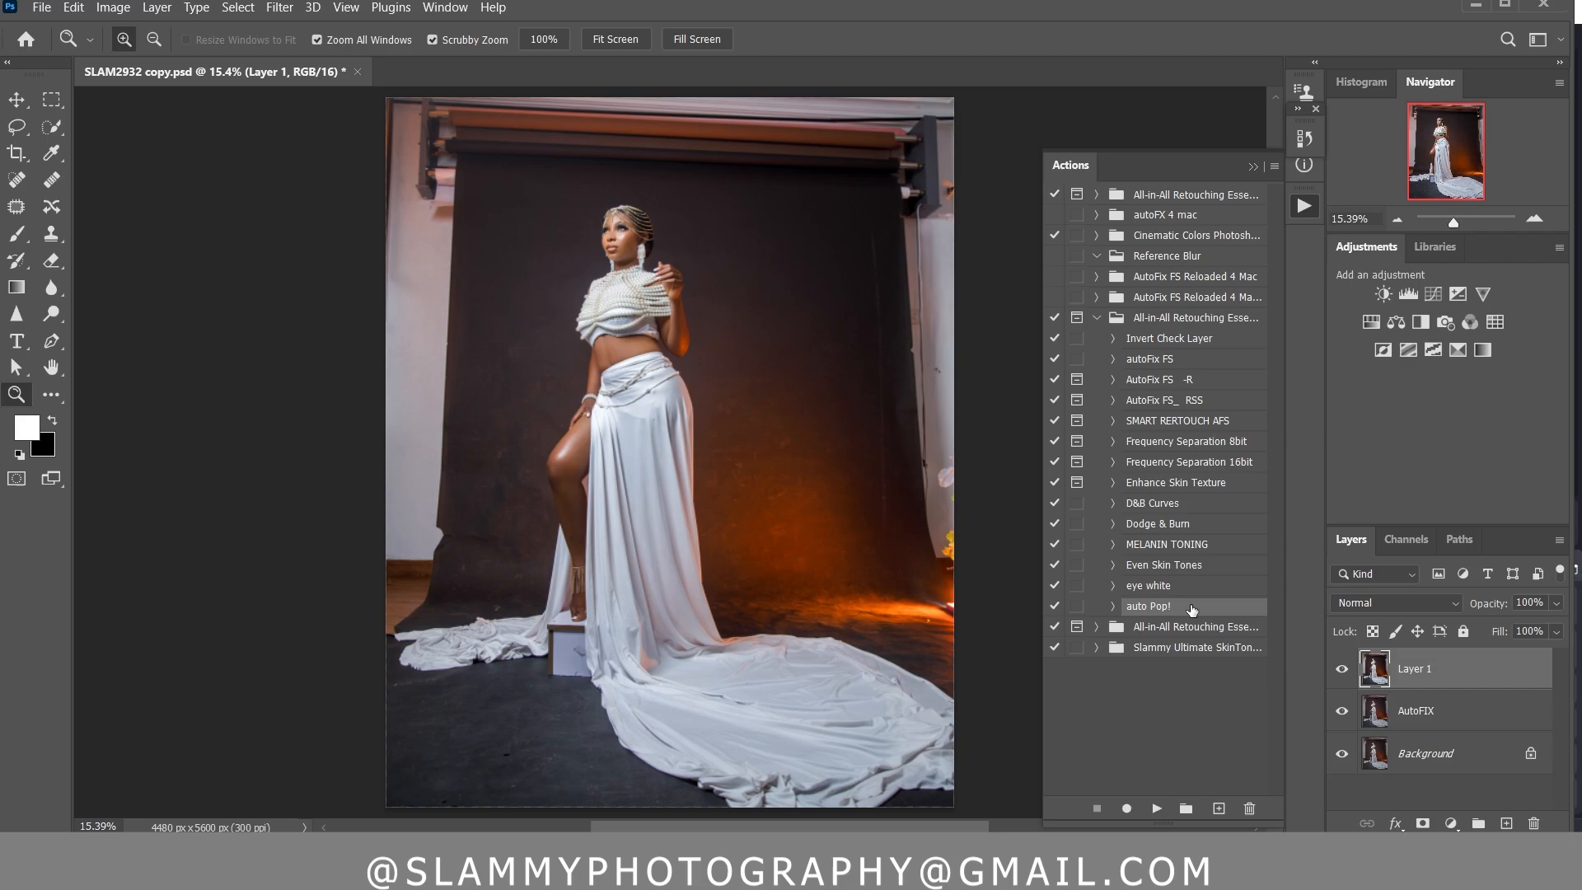
pyautogui.click(1342, 670)
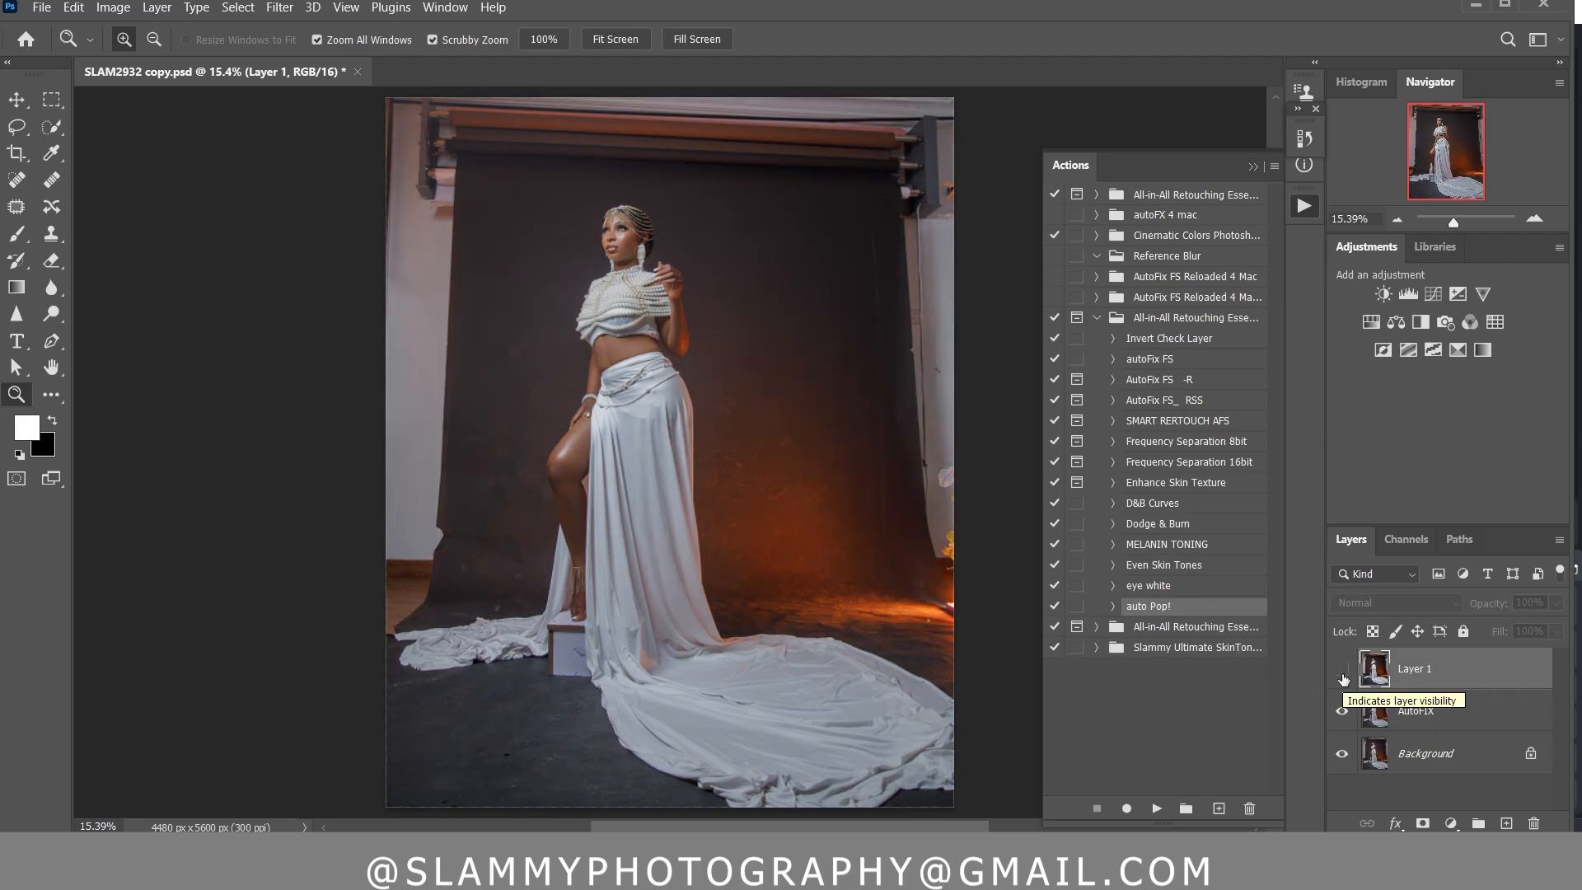
pyautogui.click(1343, 675)
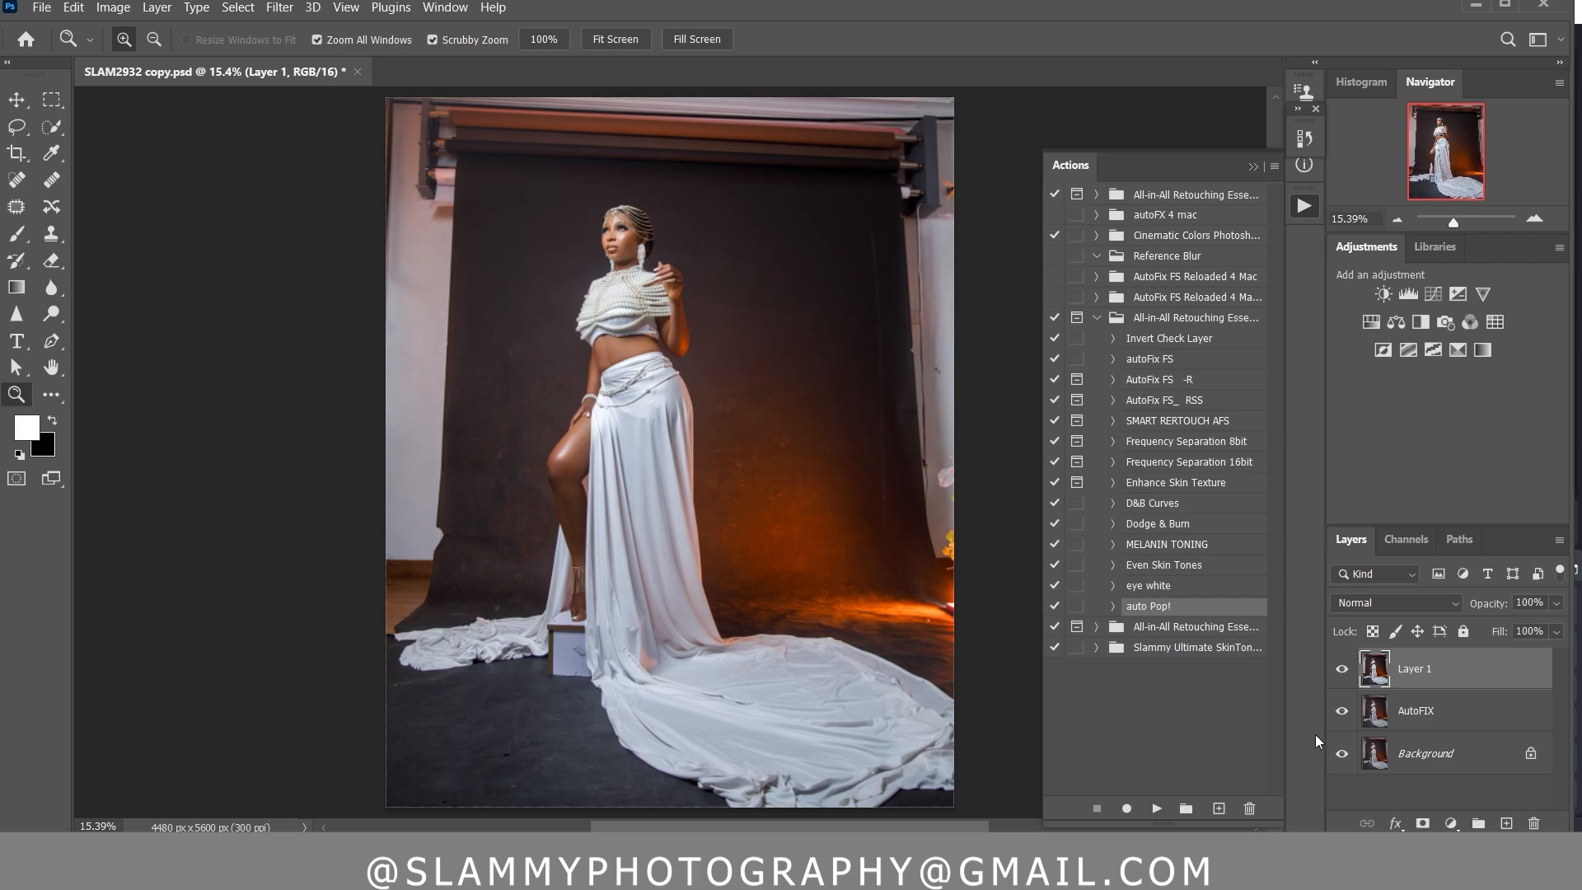
pyautogui.moveTo(1345, 674); pyautogui.dragTo(1341, 718)
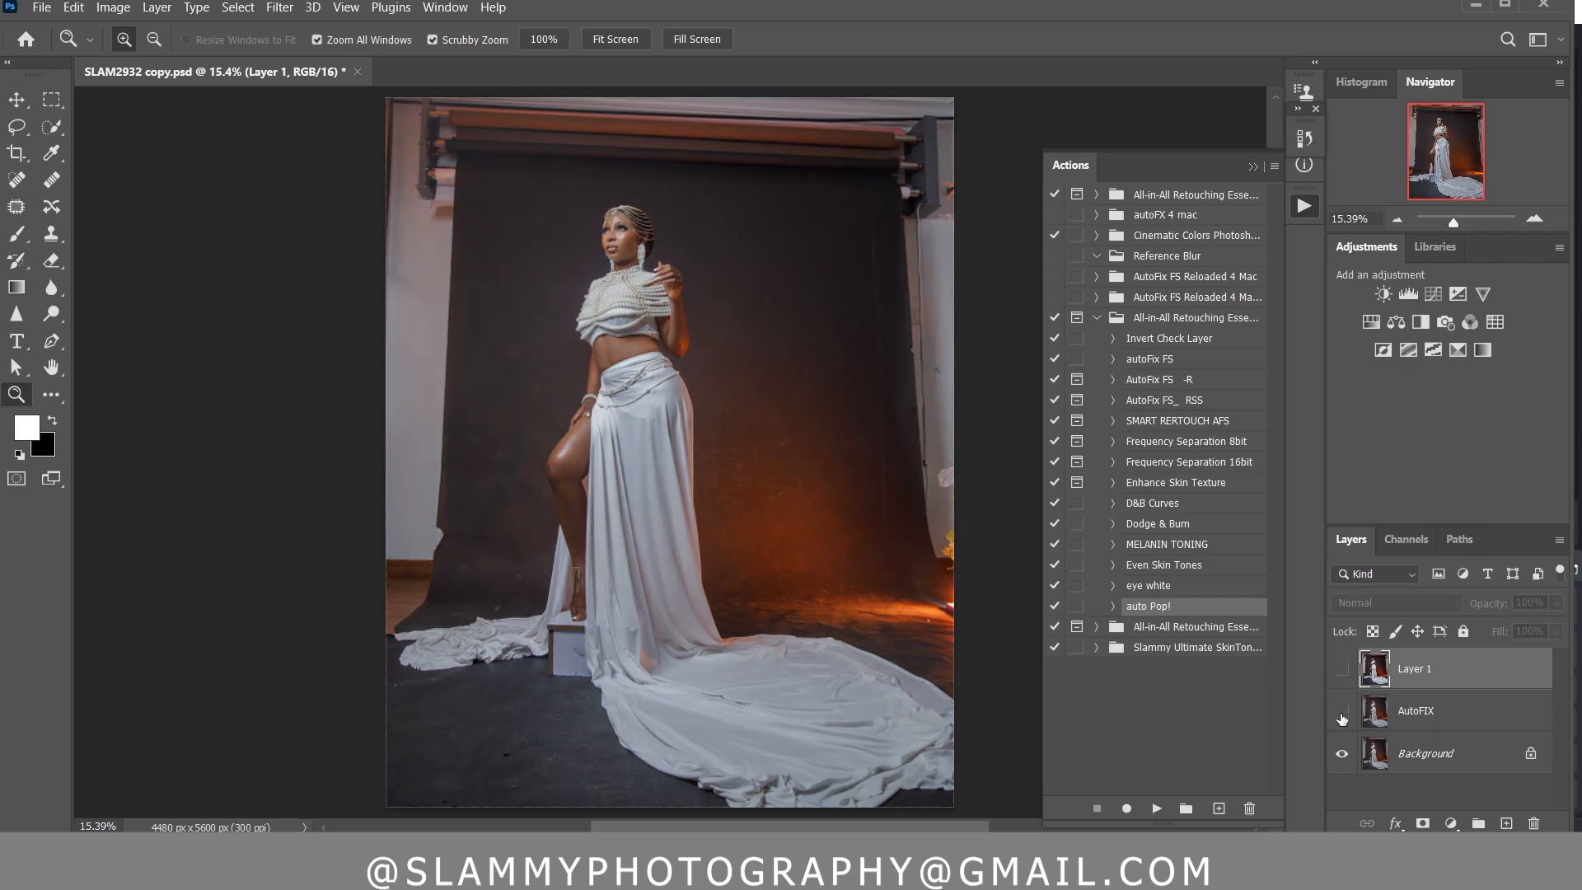
pyautogui.click(1343, 671)
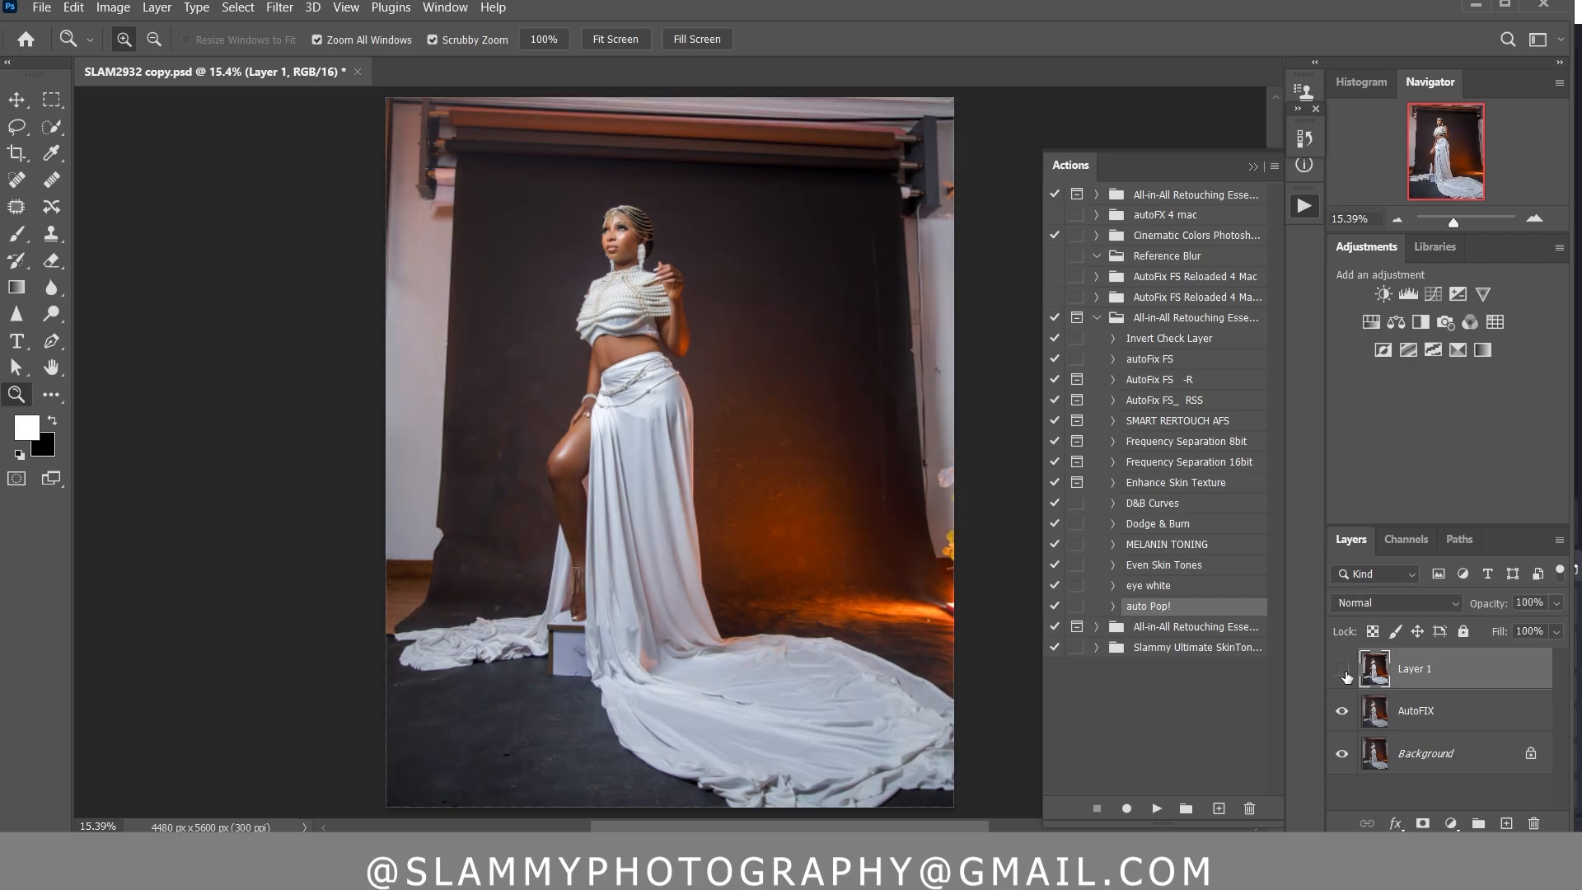
pyautogui.click(1343, 670)
# Flatten the image and duplicate the Background layer
pyautogui.rightClick(1471, 676)
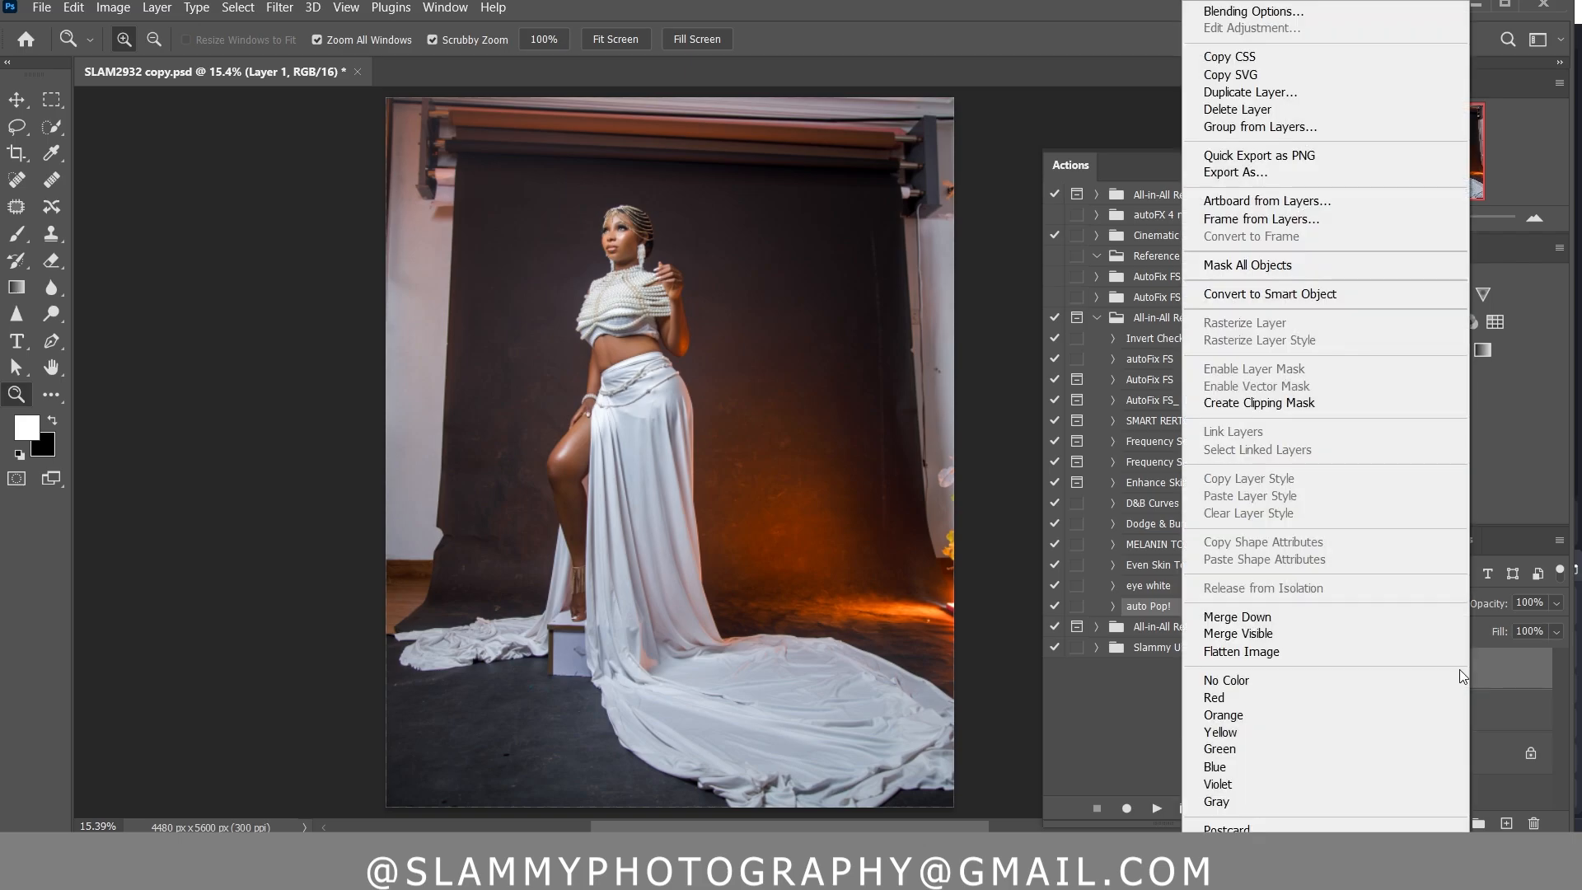
pyautogui.click(1458, 650)
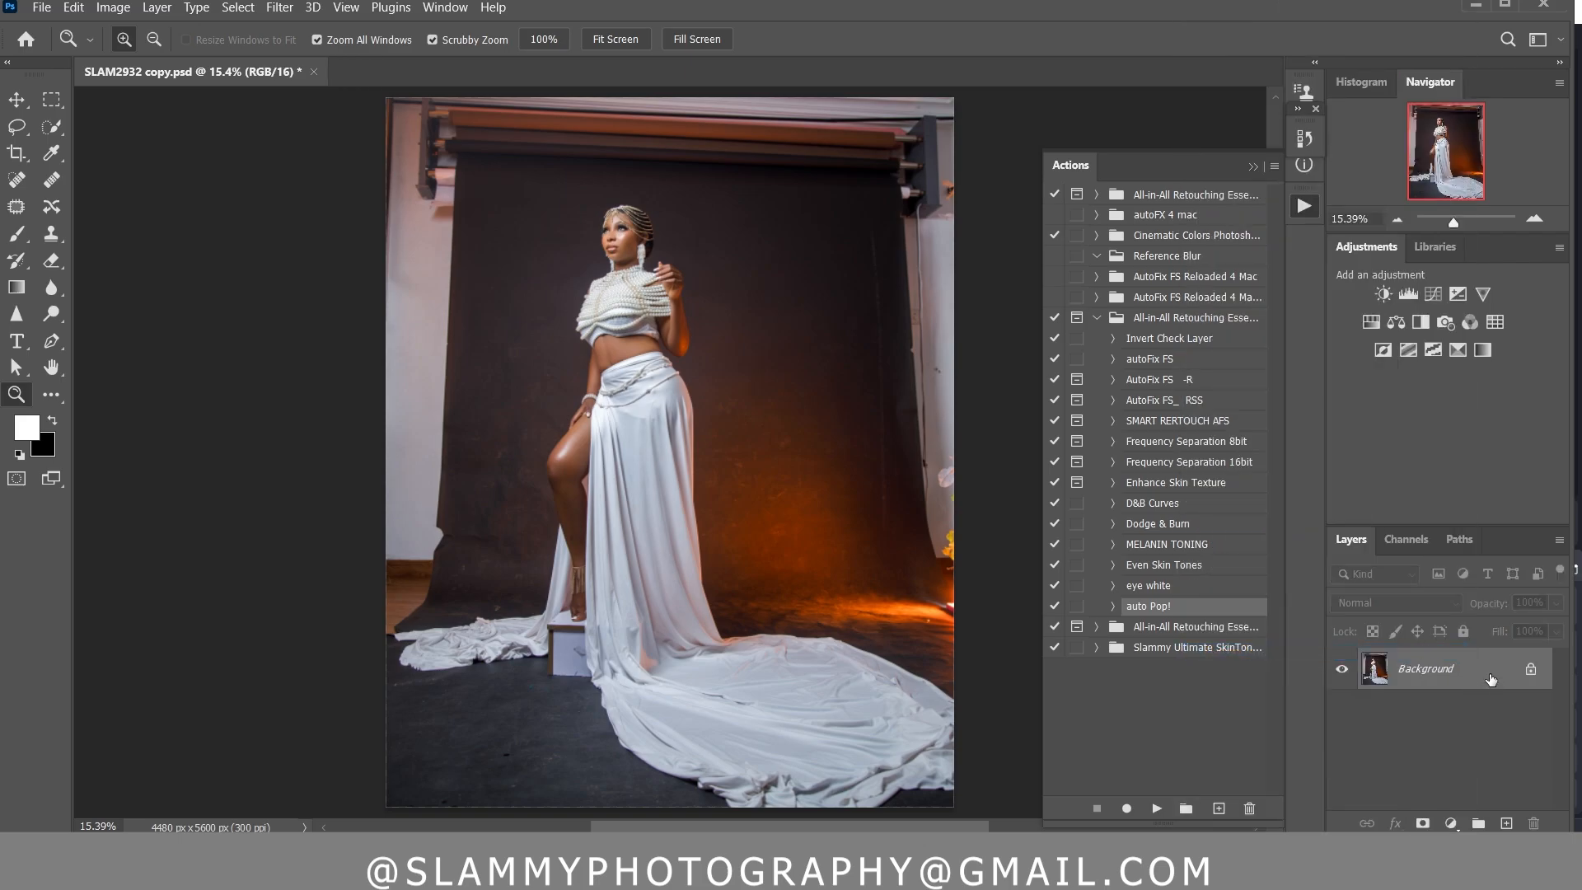
pyautogui.moveTo(1485, 675)
pyautogui.mouseDown()
pyautogui.moveTo(1479, 822)
pyautogui.moveTo(1506, 822)
pyautogui.mouseUp()
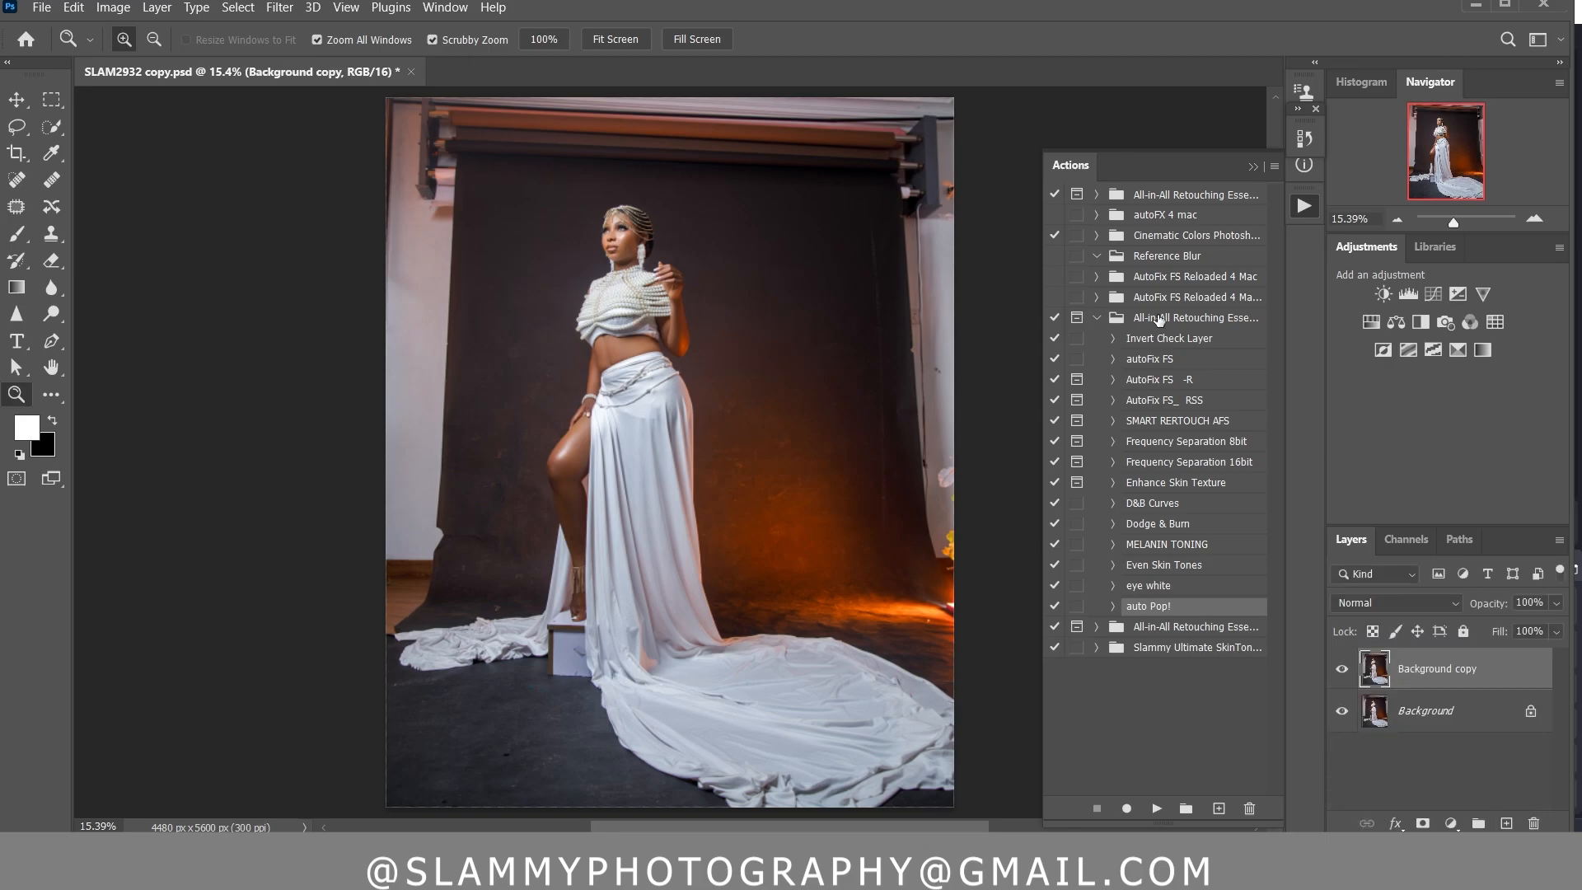
# Lasso the studio wall and backdrop stand around the sides and top of the photo, adding the backdrop area just above the head
pyautogui.click(15, 130)
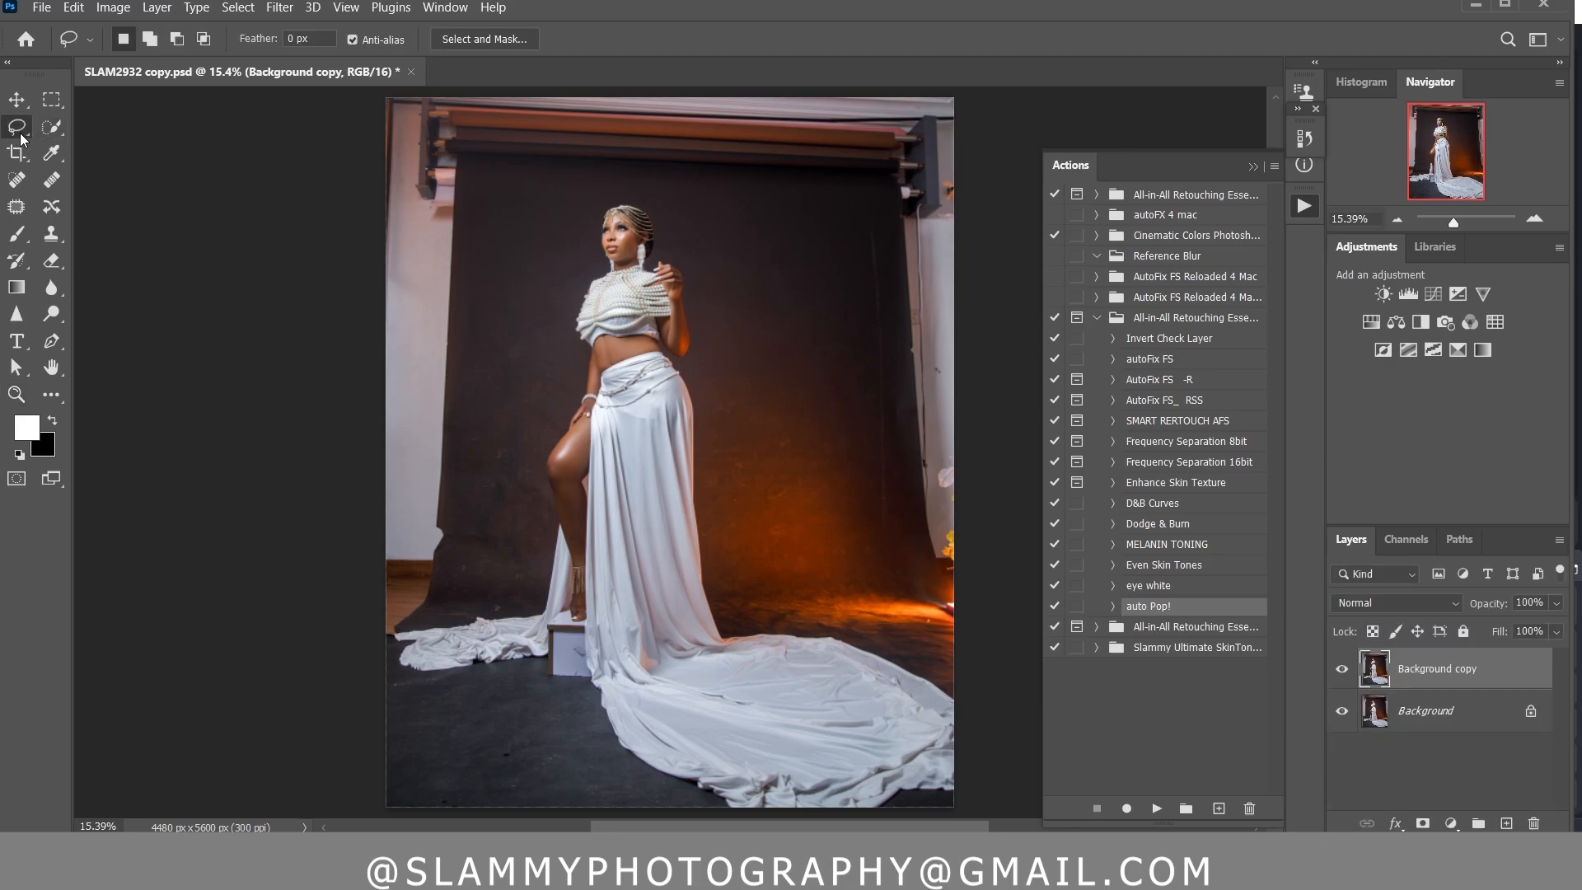
pyautogui.moveTo(397, 649)
pyautogui.mouseDown()
pyautogui.moveTo(438, 581)
pyautogui.moveTo(459, 486)
pyautogui.moveTo(475, 206)
pyautogui.mouseUp()
pyautogui.moveTo(723, 175)
pyautogui.mouseDown()
pyautogui.moveTo(819, 248)
pyautogui.moveTo(919, 464)
pyautogui.moveTo(936, 633)
pyautogui.moveTo(1079, 565)
pyautogui.moveTo(1030, 138)
pyautogui.moveTo(770, 17)
pyautogui.moveTo(445, 31)
pyautogui.moveTo(285, 89)
pyautogui.moveTo(239, 240)
pyautogui.moveTo(247, 622)
pyautogui.mouseUp()
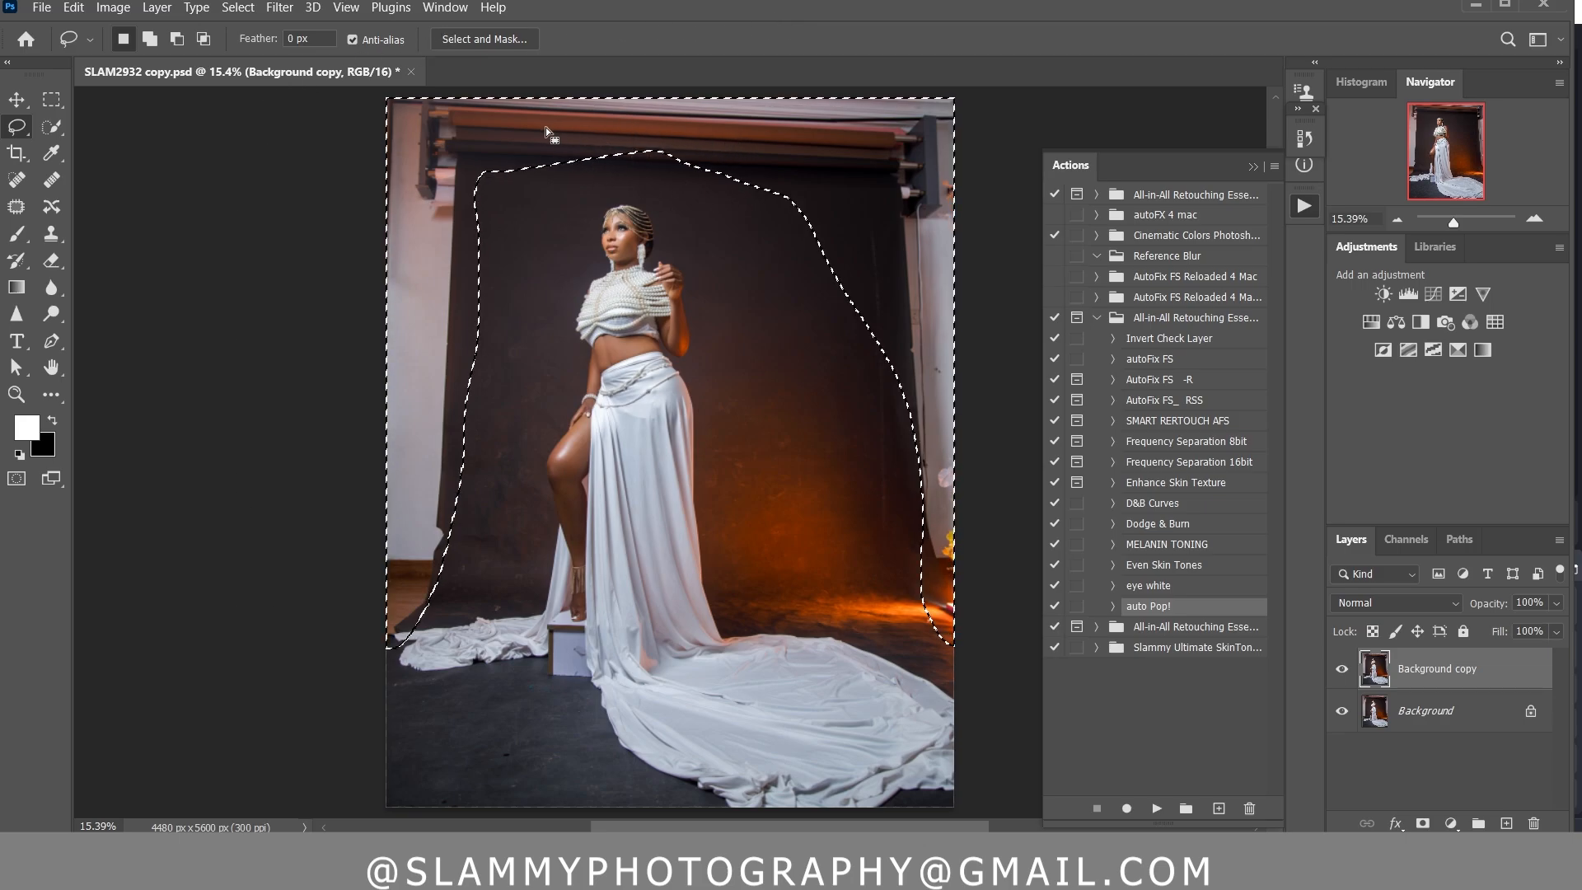
pyautogui.click(149, 39)
pyautogui.moveTo(597, 145)
pyautogui.mouseDown()
pyautogui.moveTo(648, 187)
pyautogui.moveTo(717, 176)
pyautogui.moveTo(723, 134)
pyautogui.moveTo(597, 157)
pyautogui.mouseUp()
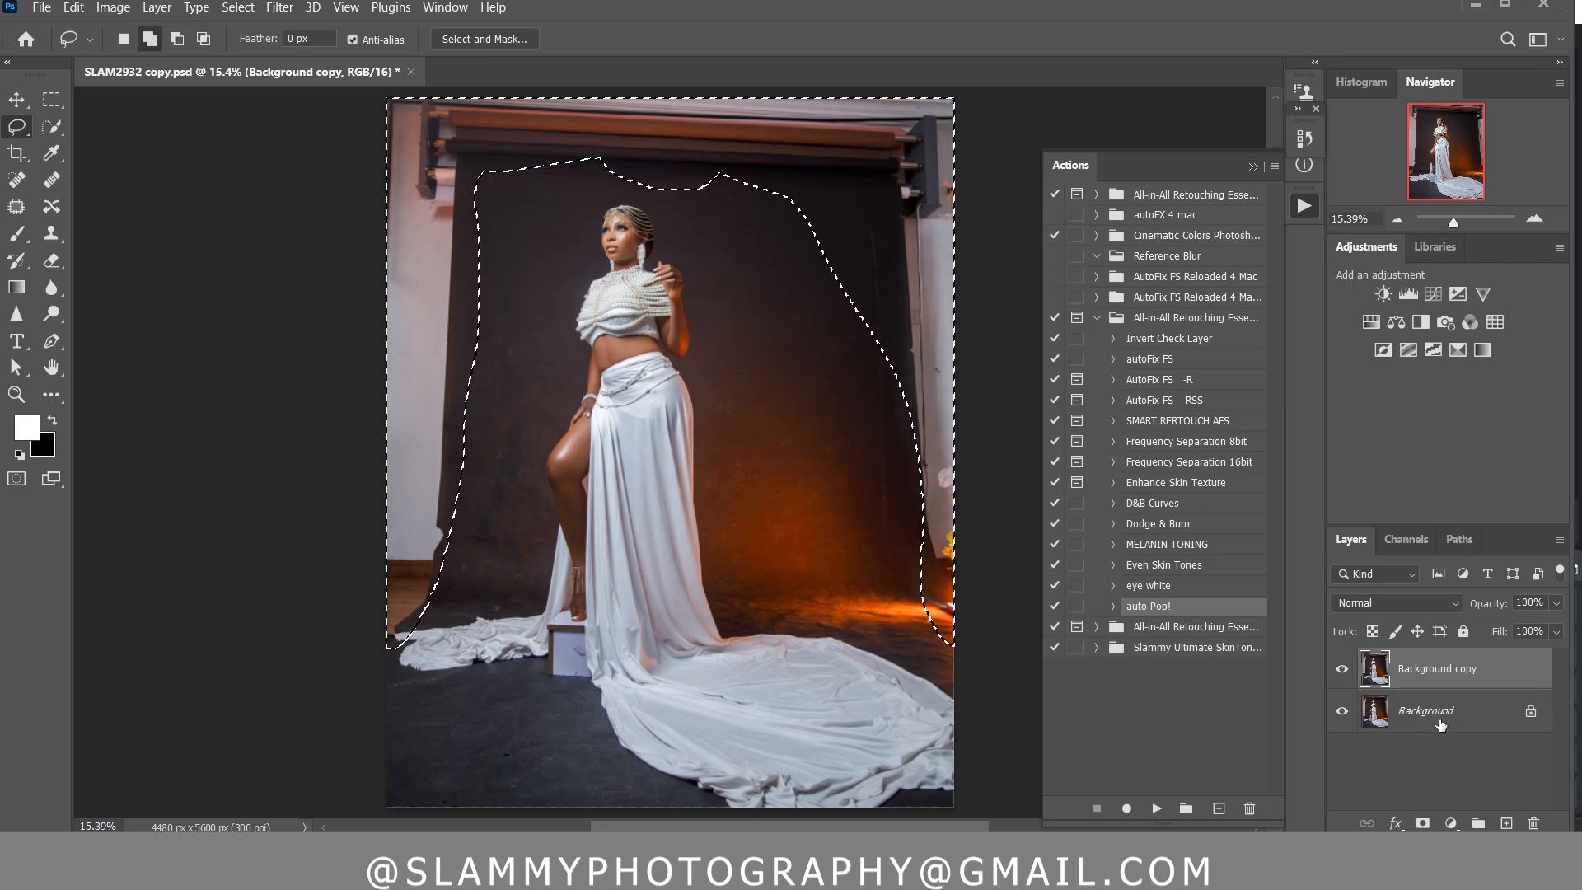
# Content-Aware Fill the selected surroundings onto a new layer, excluding the woman and her dress from the sampling area, and clear the selection
pyautogui.click(74, 8)
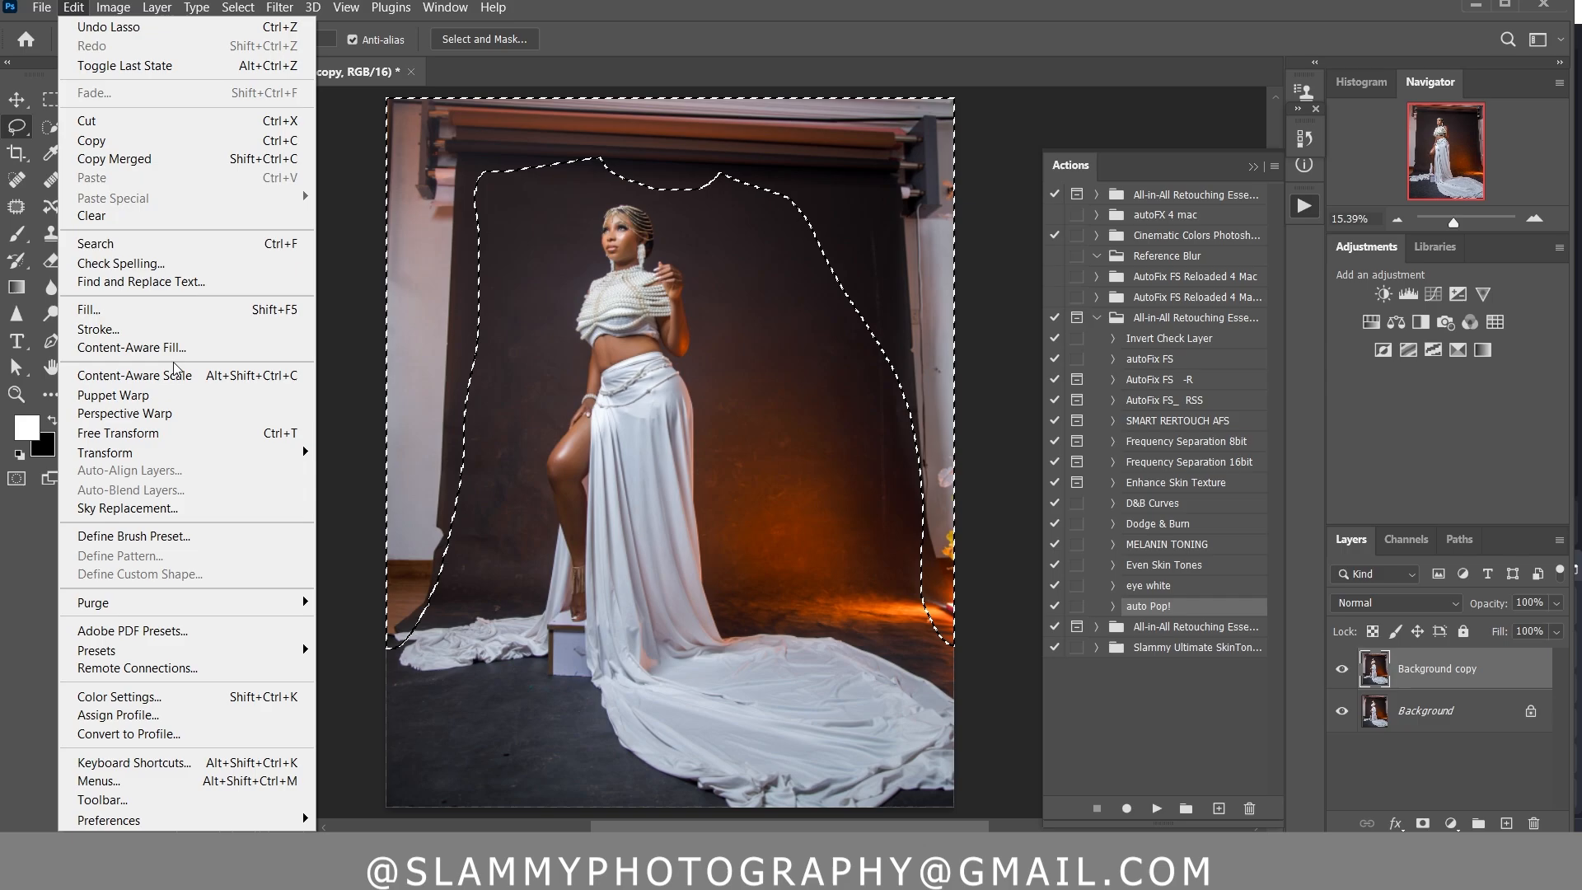
pyautogui.click(182, 347)
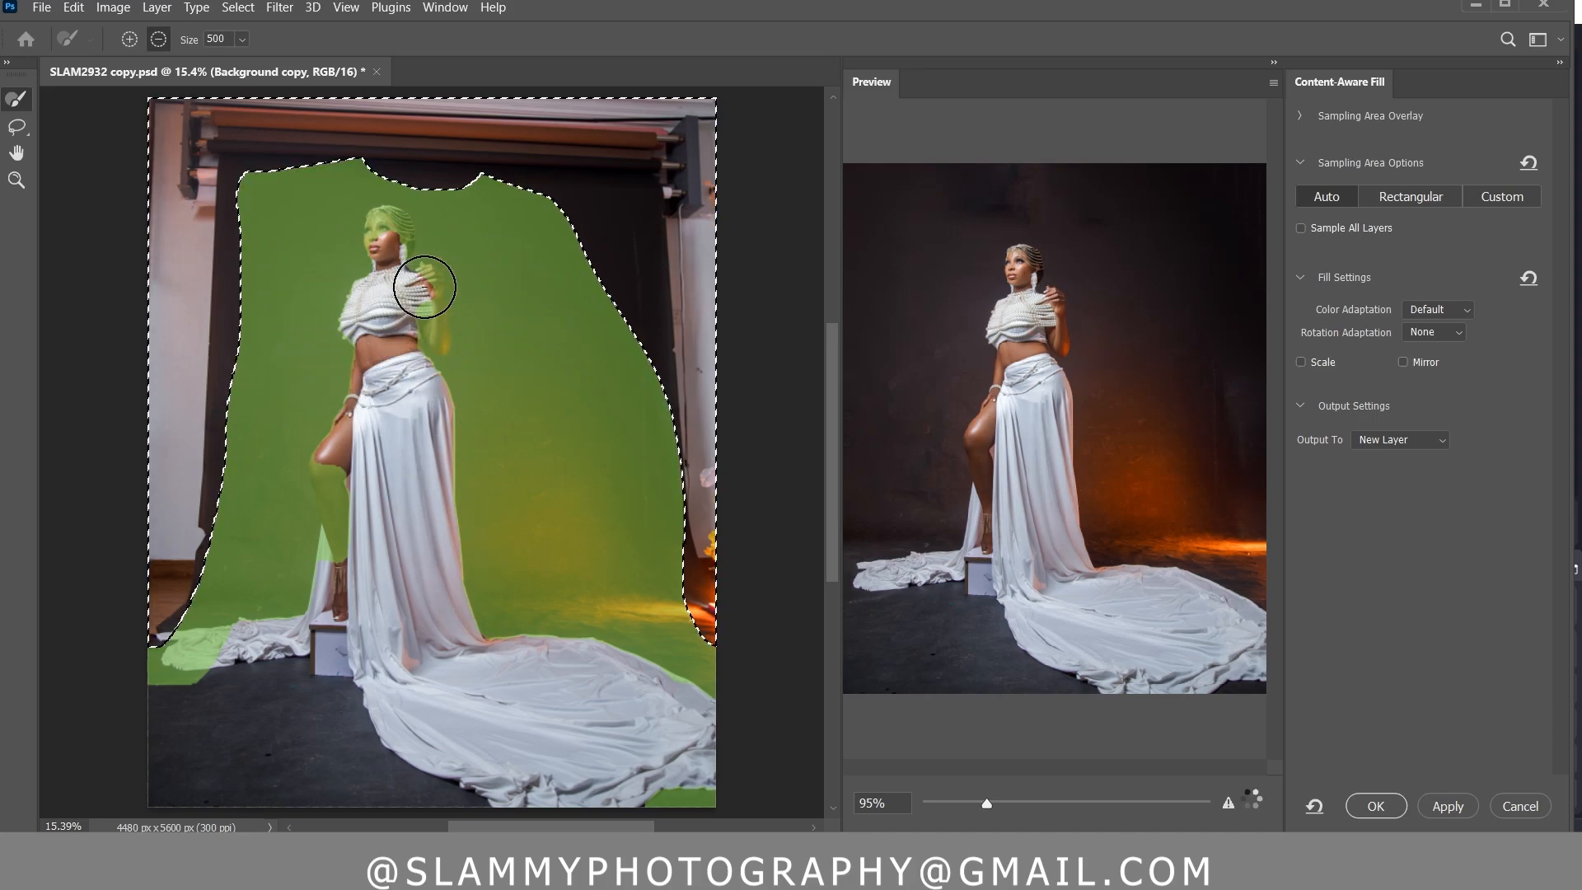
pyautogui.moveTo(424, 287)
pyautogui.mouseDown()
pyautogui.moveTo(438, 399)
pyautogui.moveTo(383, 252)
pyautogui.moveTo(354, 395)
pyautogui.mouseUp()
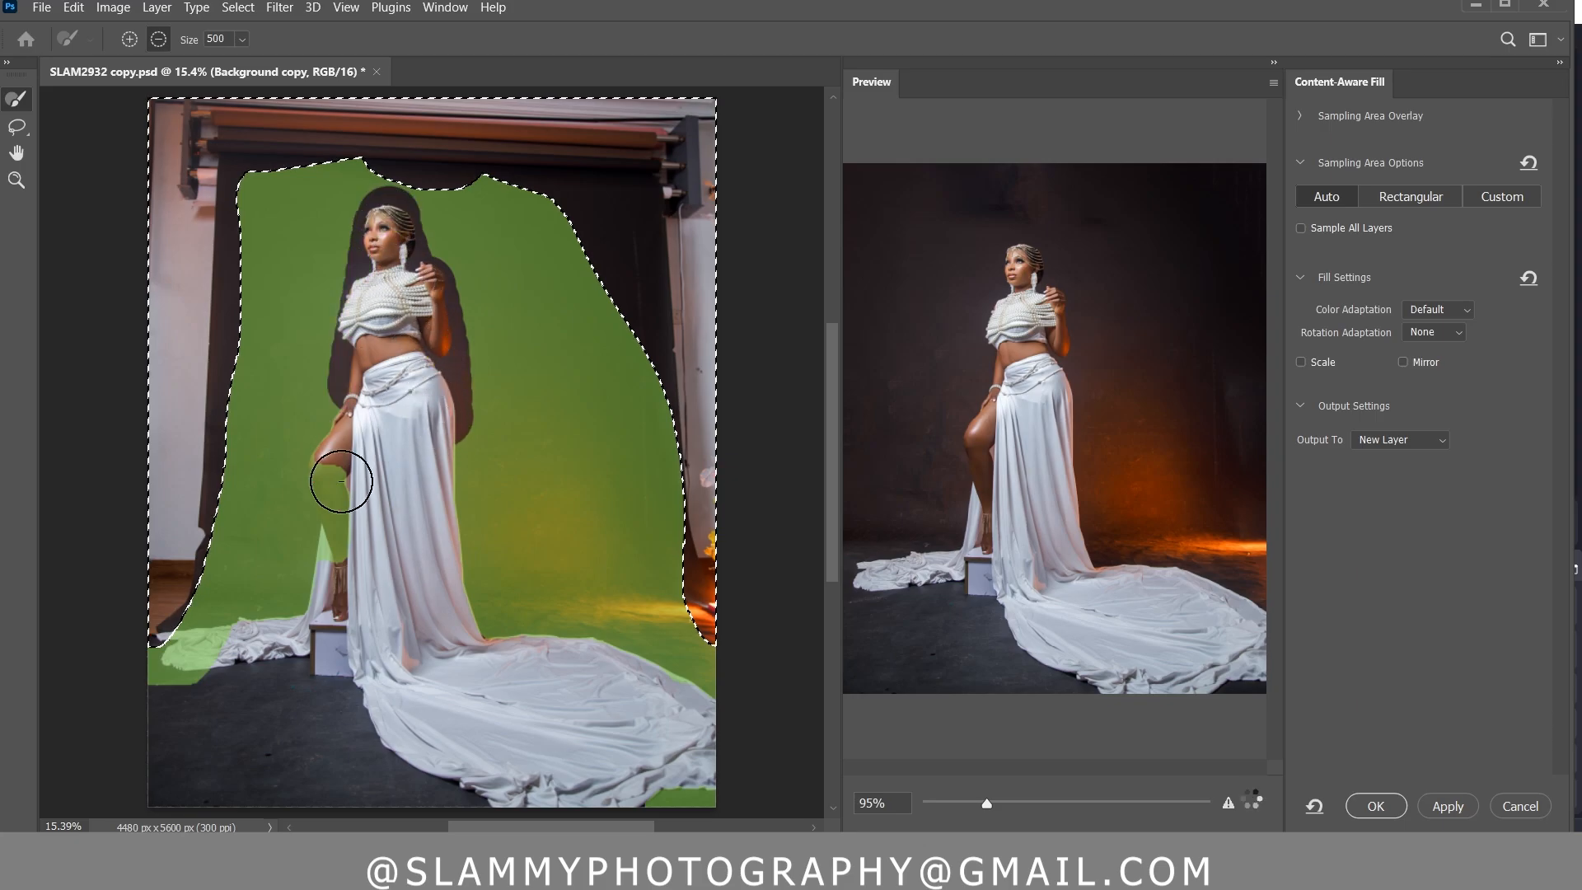
pyautogui.moveTo(341, 481)
pyautogui.mouseDown()
pyautogui.moveTo(352, 442)
pyautogui.moveTo(329, 601)
pyautogui.moveTo(284, 609)
pyautogui.mouseUp()
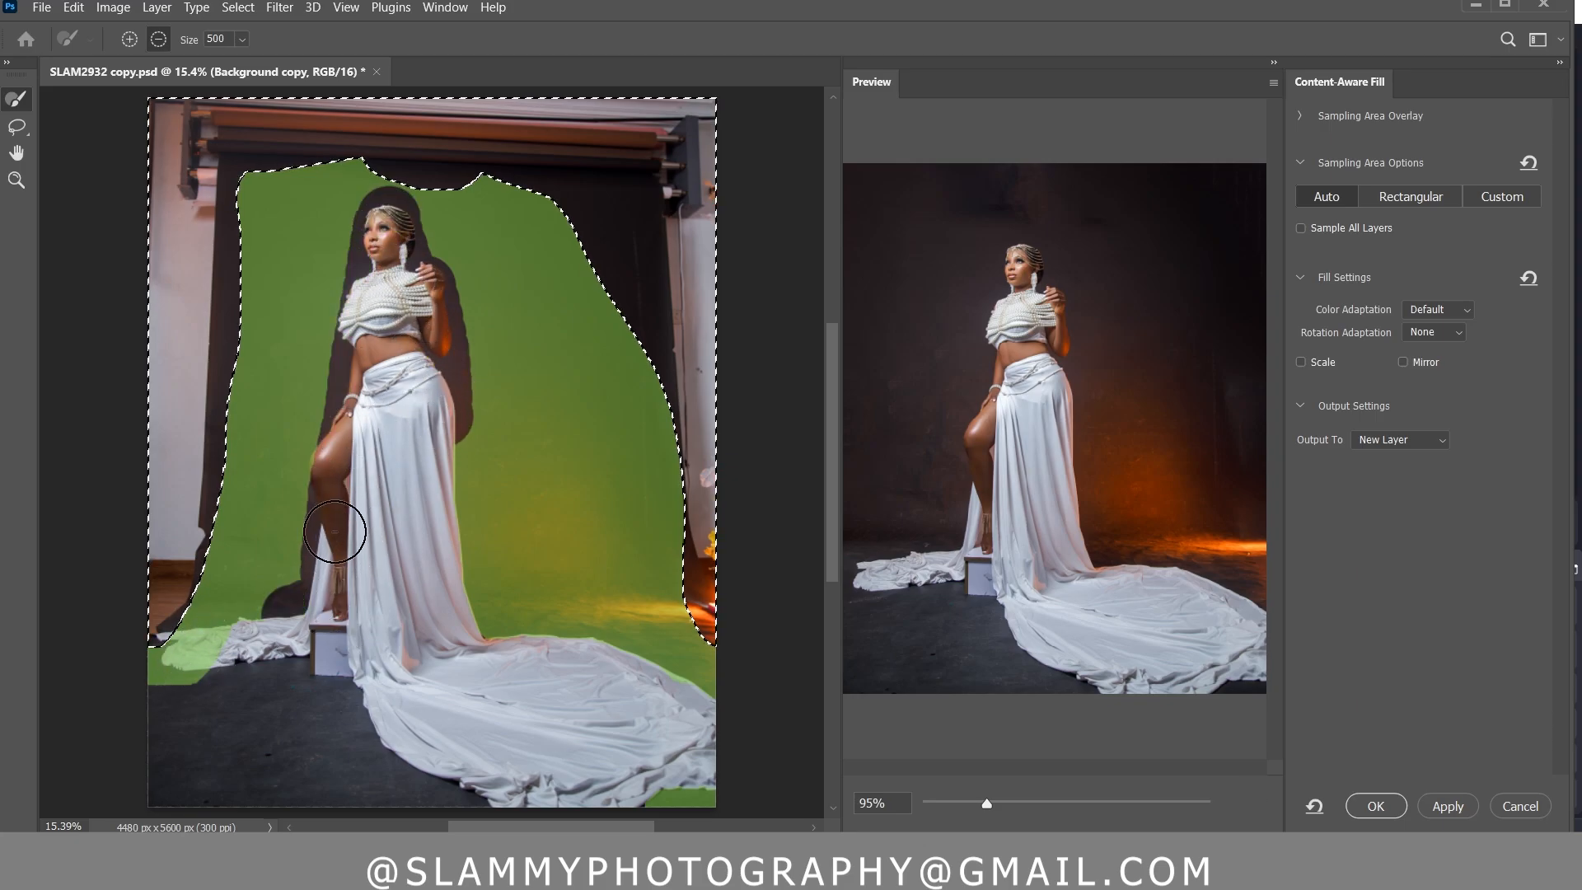
pyautogui.moveTo(335, 532)
pyautogui.mouseDown()
pyautogui.moveTo(271, 640)
pyautogui.moveTo(167, 651)
pyautogui.mouseUp()
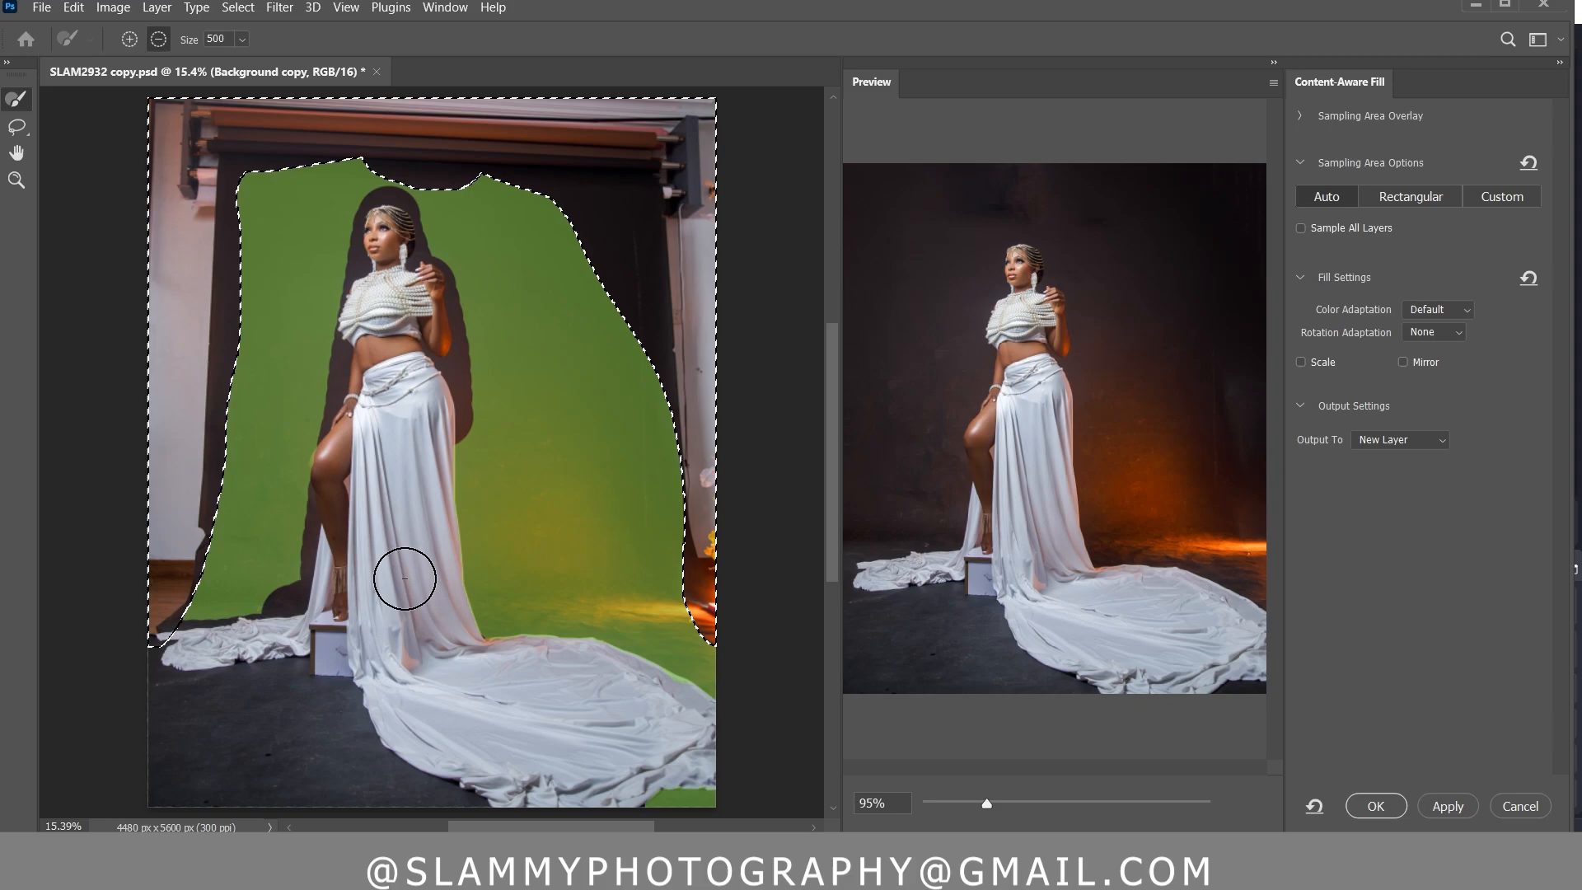
pyautogui.moveTo(701, 816); pyautogui.dragTo(683, 786)
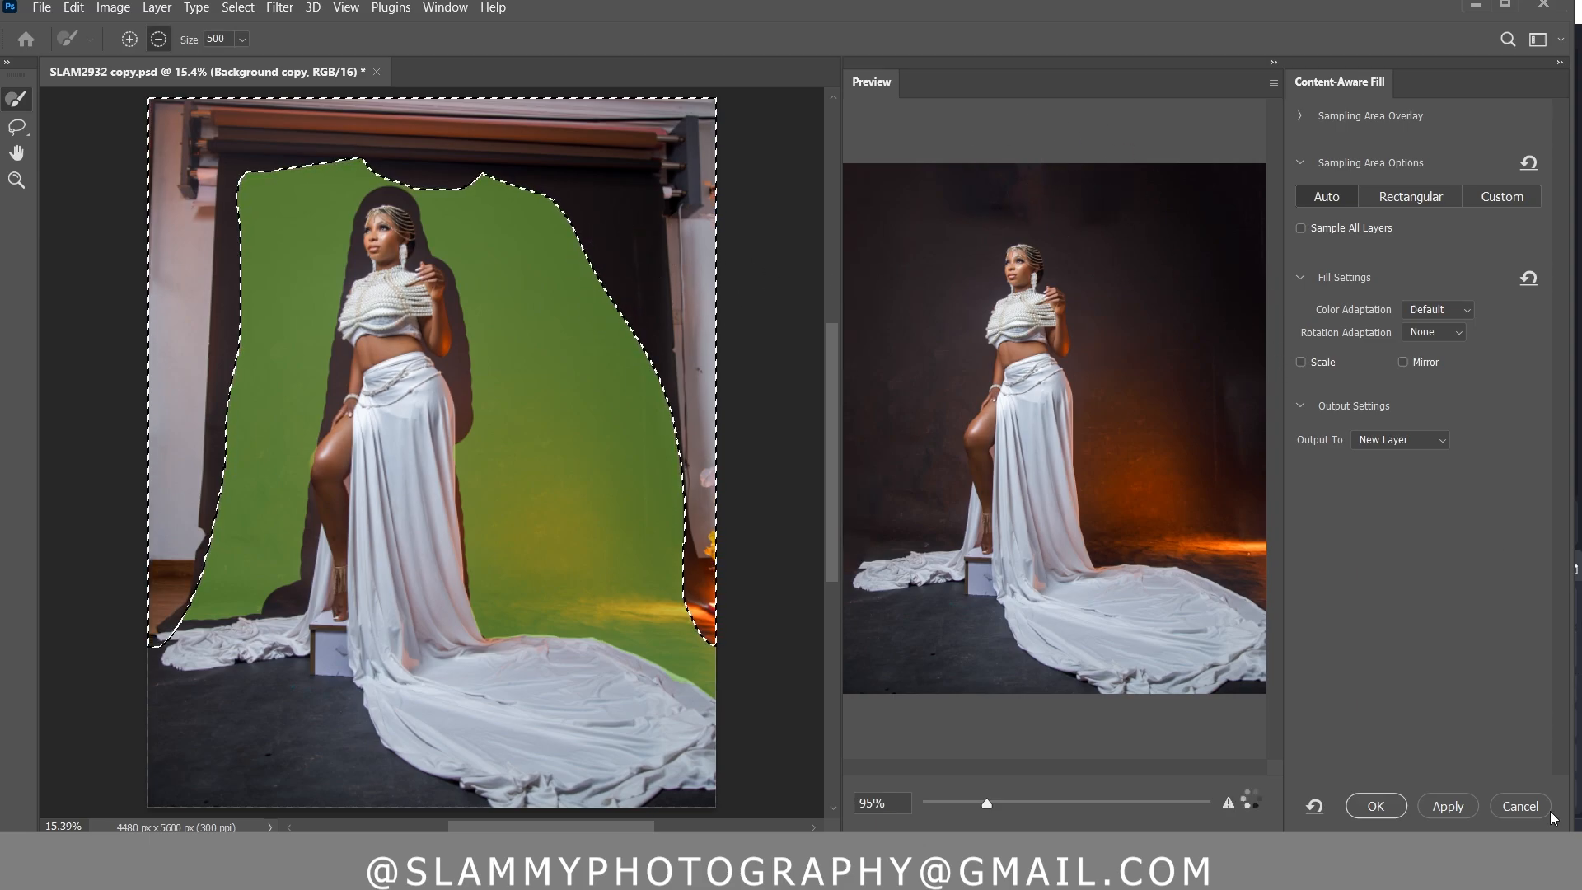
pyautogui.click(1375, 806)
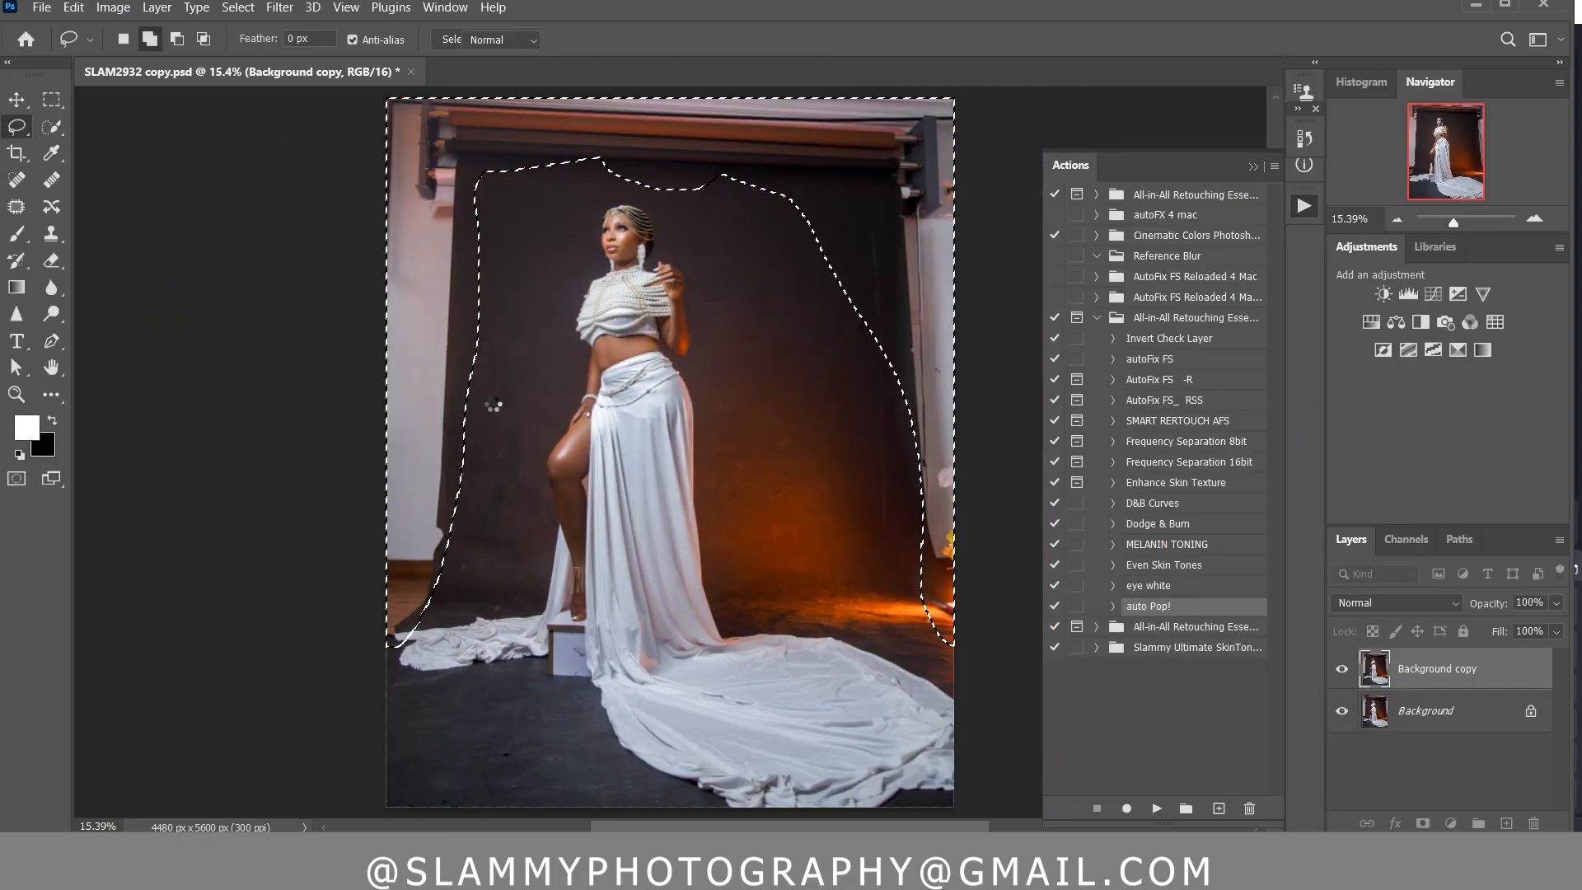
pyautogui.click(240, 8)
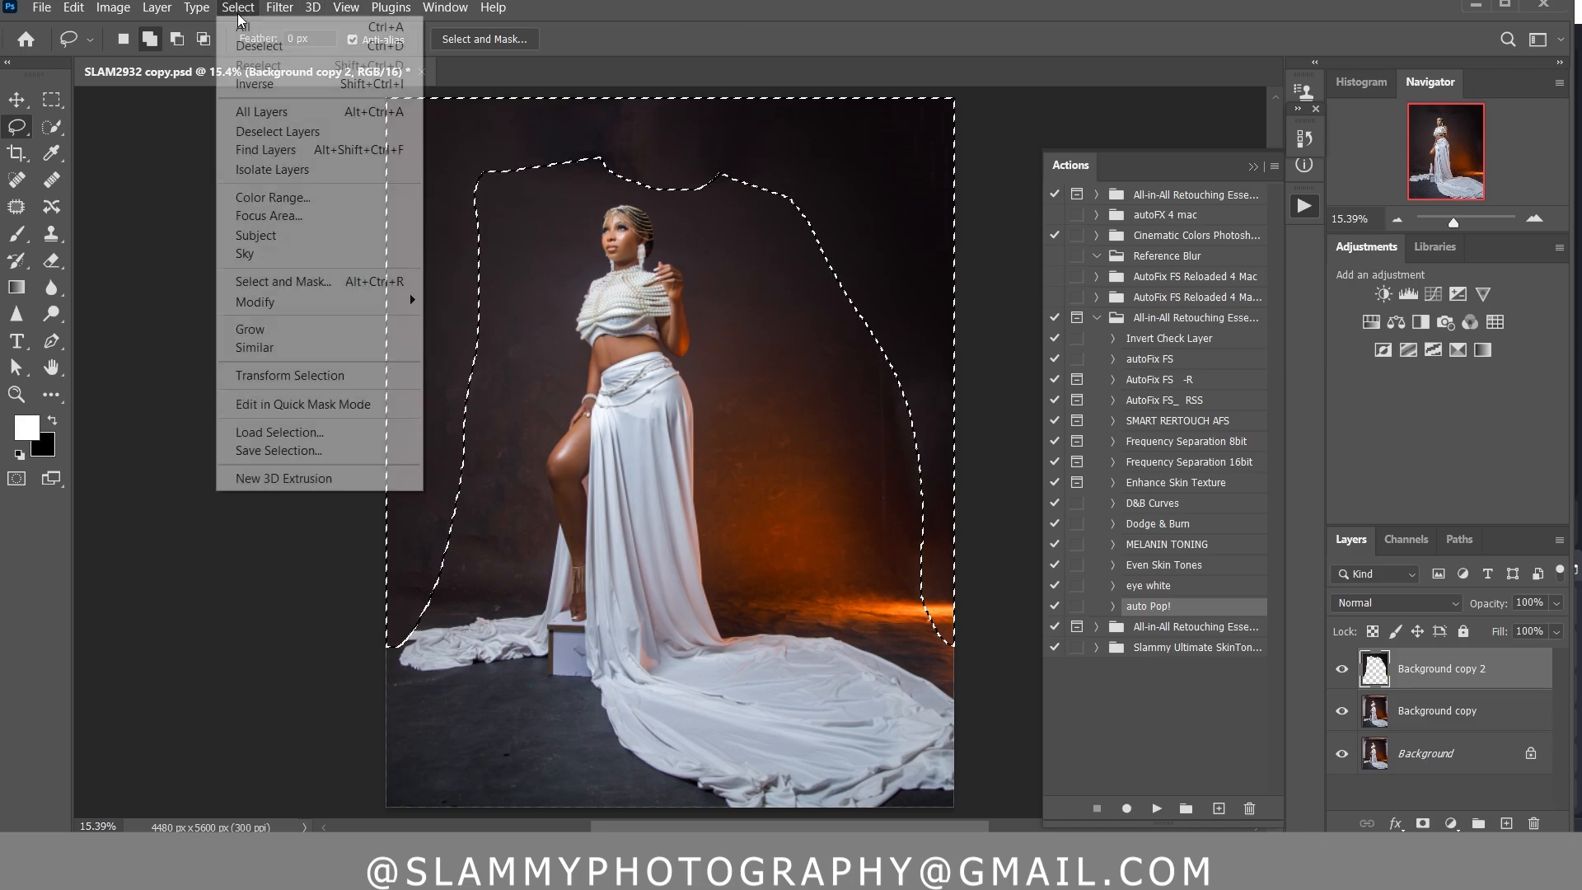
pyautogui.click(275, 47)
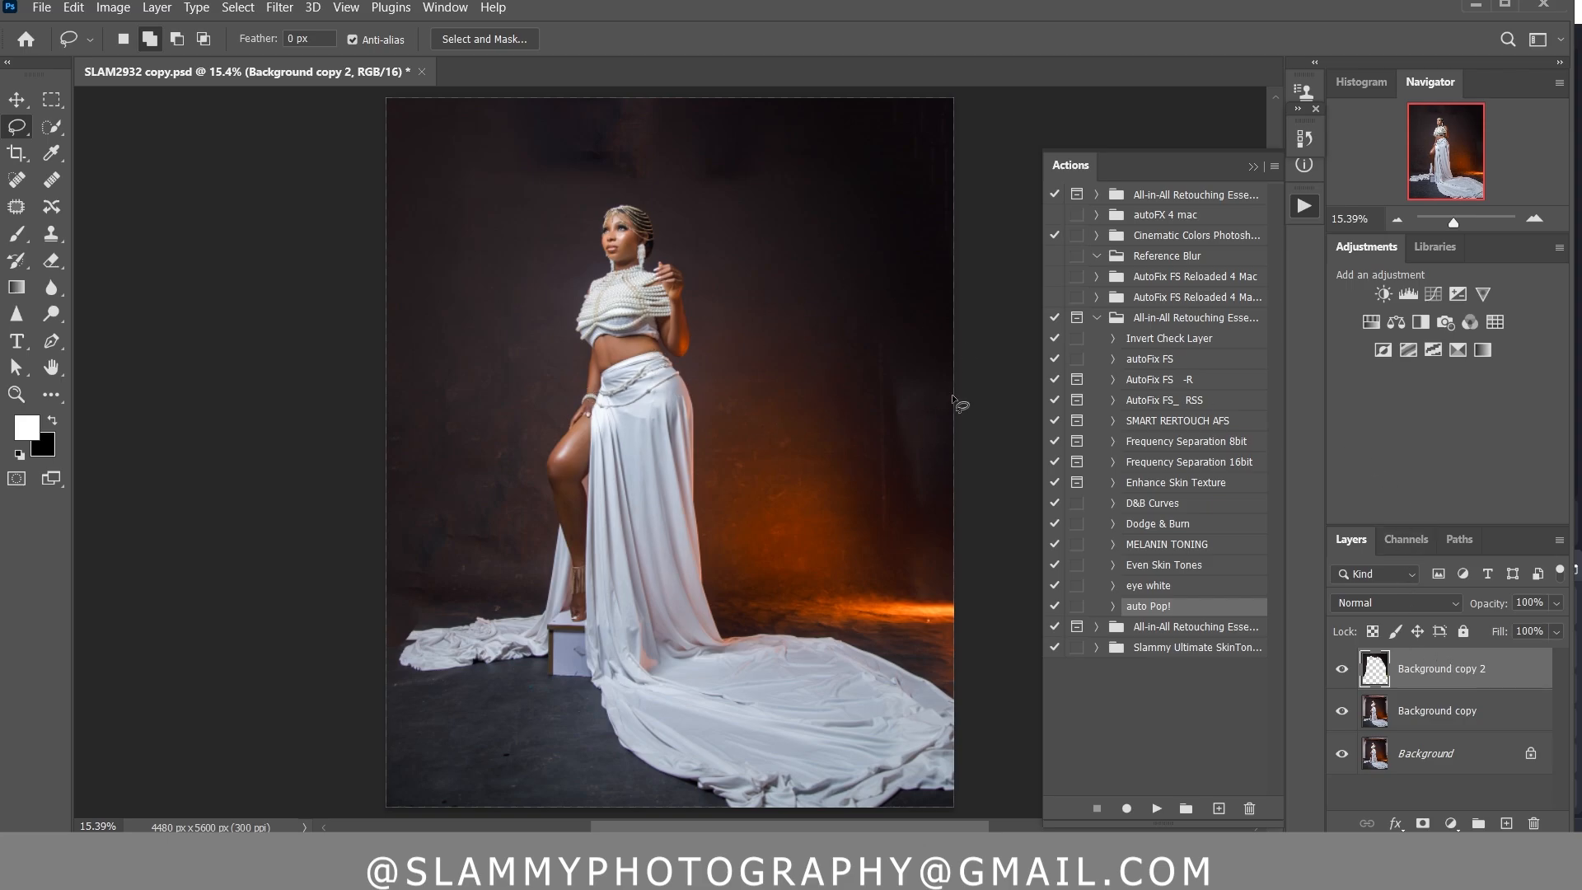
# Flatten the image and duplicate the Background layer for the cutout
pyautogui.rightClick(1495, 676)
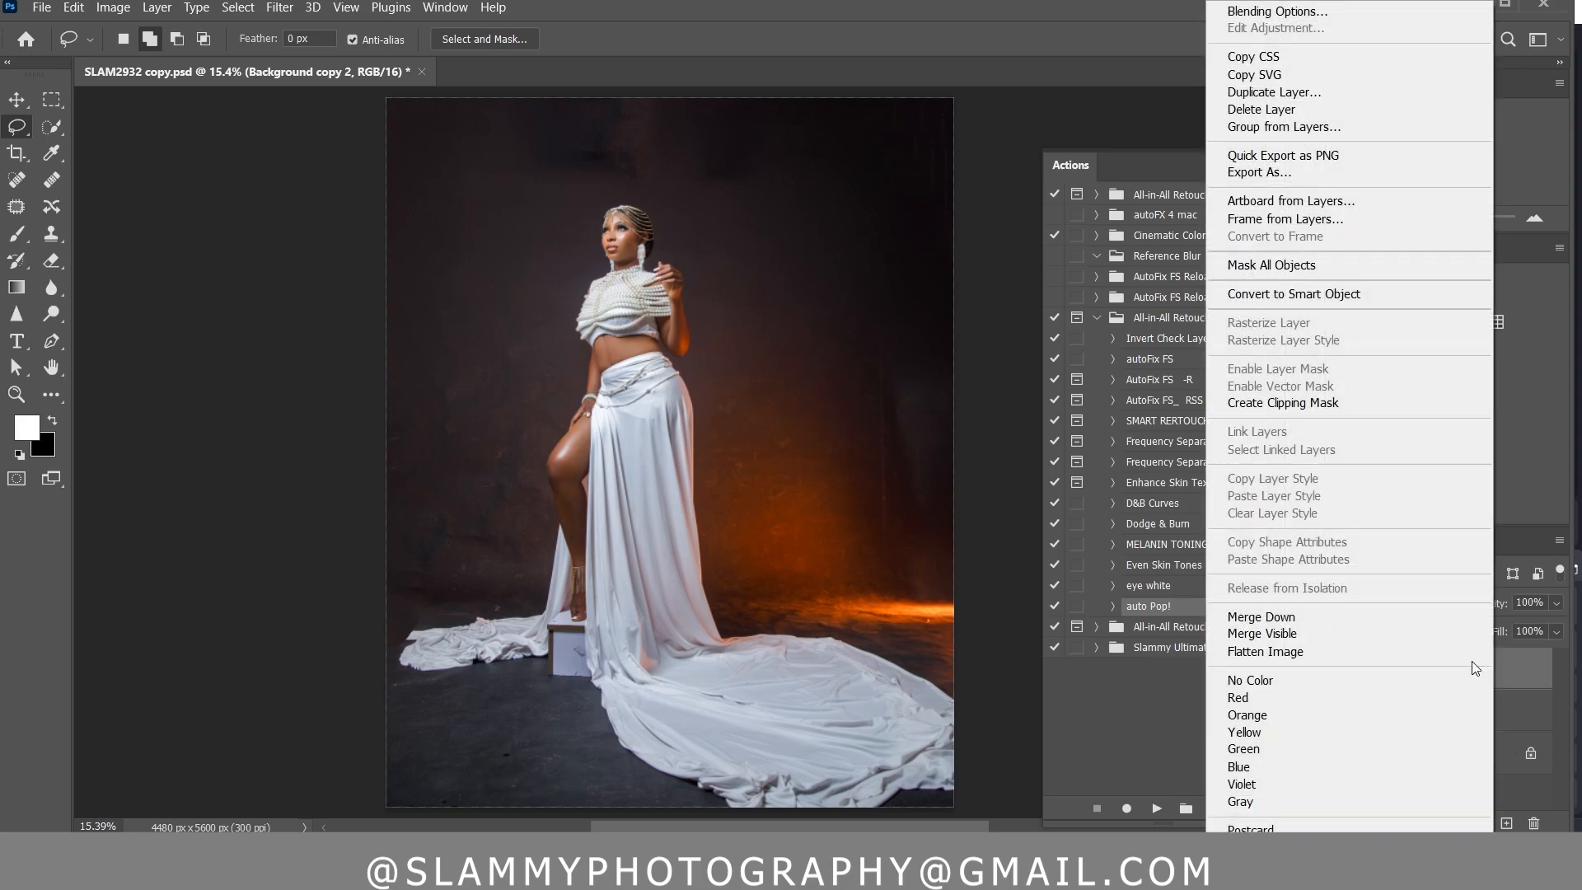
pyautogui.click(1471, 650)
pyautogui.moveTo(1476, 671); pyautogui.dragTo(1506, 822)
pyautogui.click(51, 129)
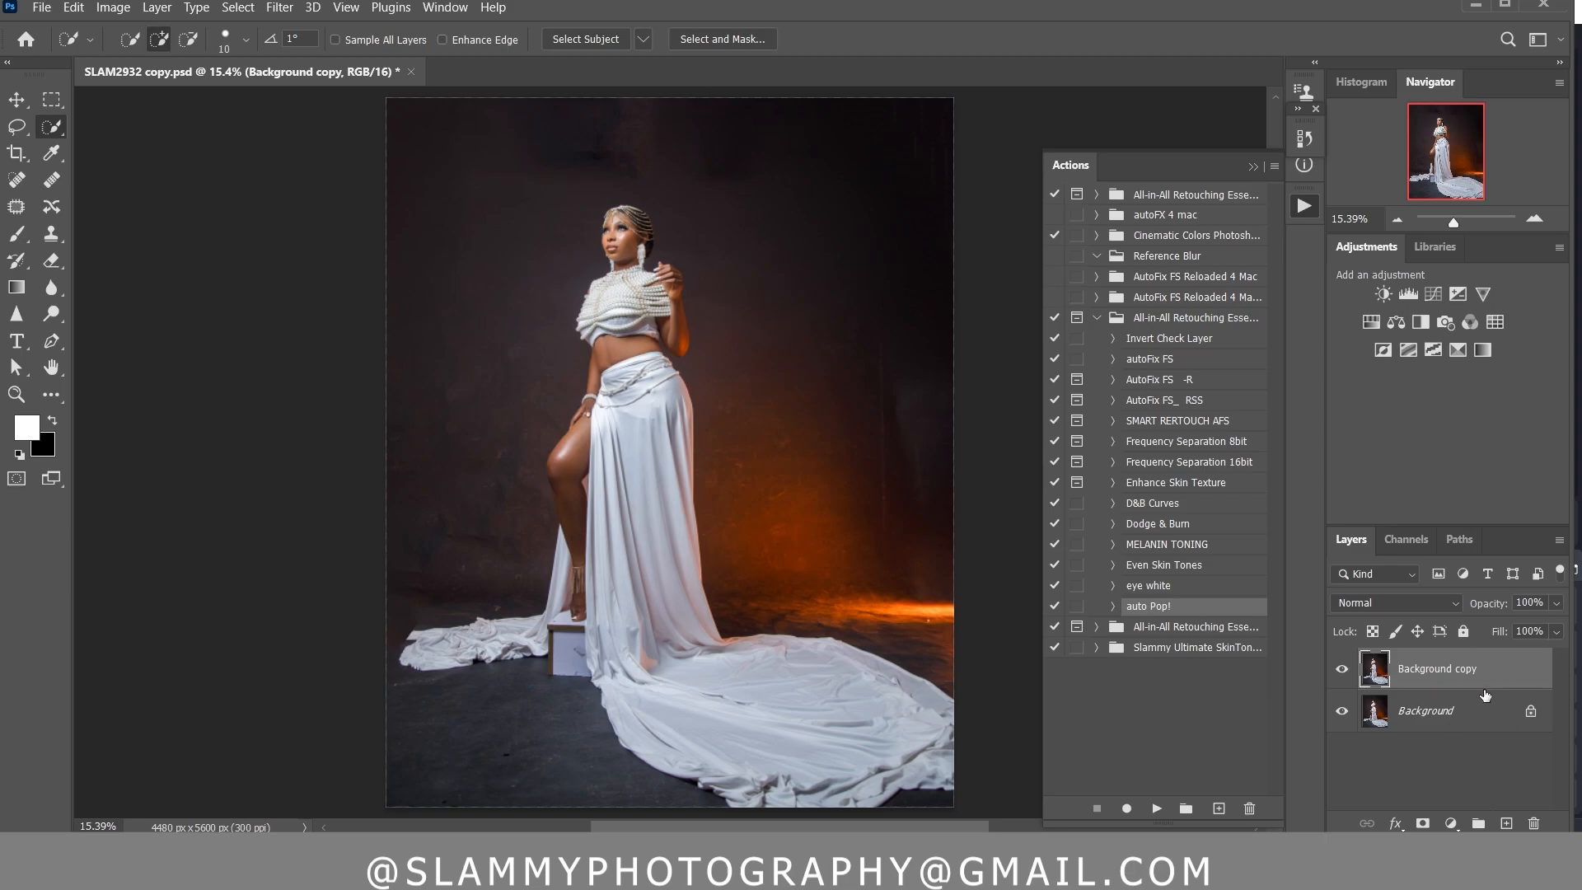
pyautogui.rightClick(1464, 674)
pyautogui.click(1332, 650)
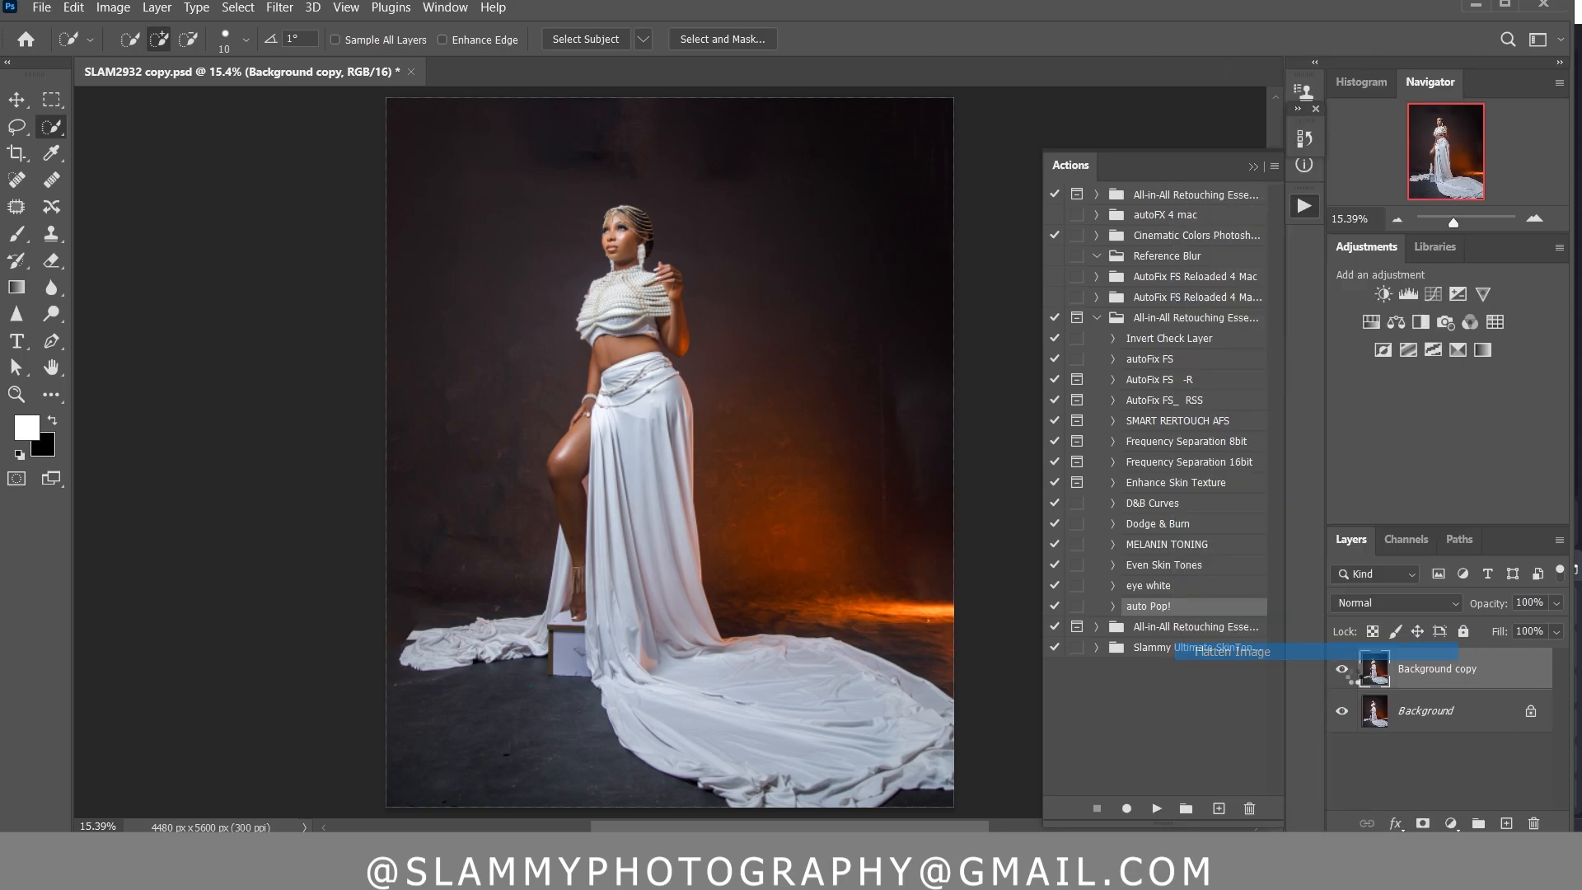
pyautogui.moveTo(1490, 753); pyautogui.dragTo(1506, 823)
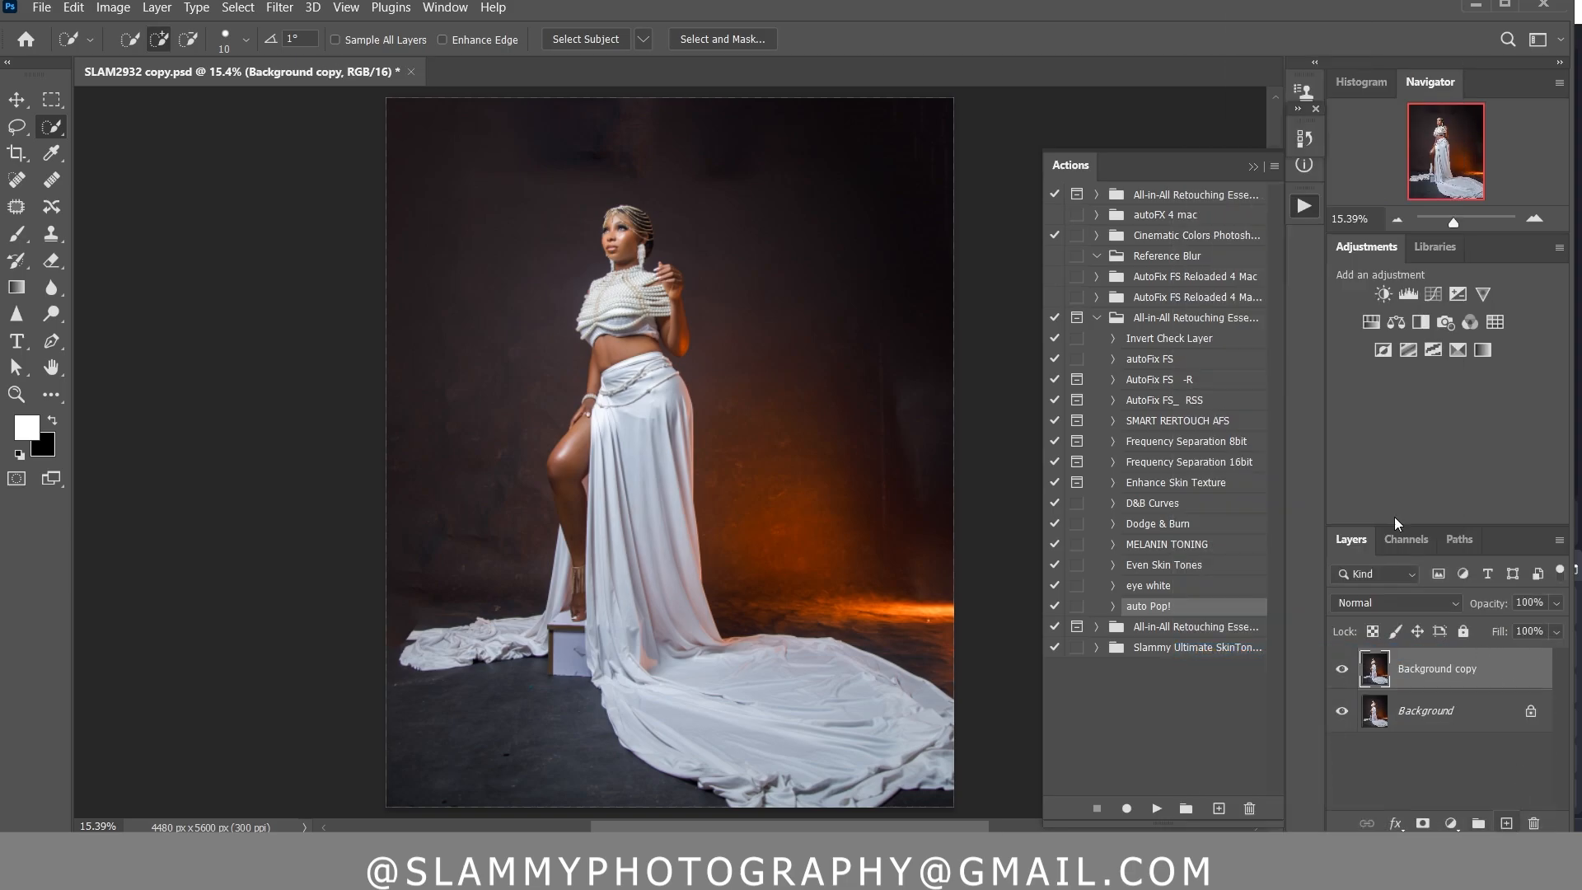
# Select the subject automatically, add the white box under her foot with Quick Selection, refine around the face, and mask the copied layer
pyautogui.click(596, 38)
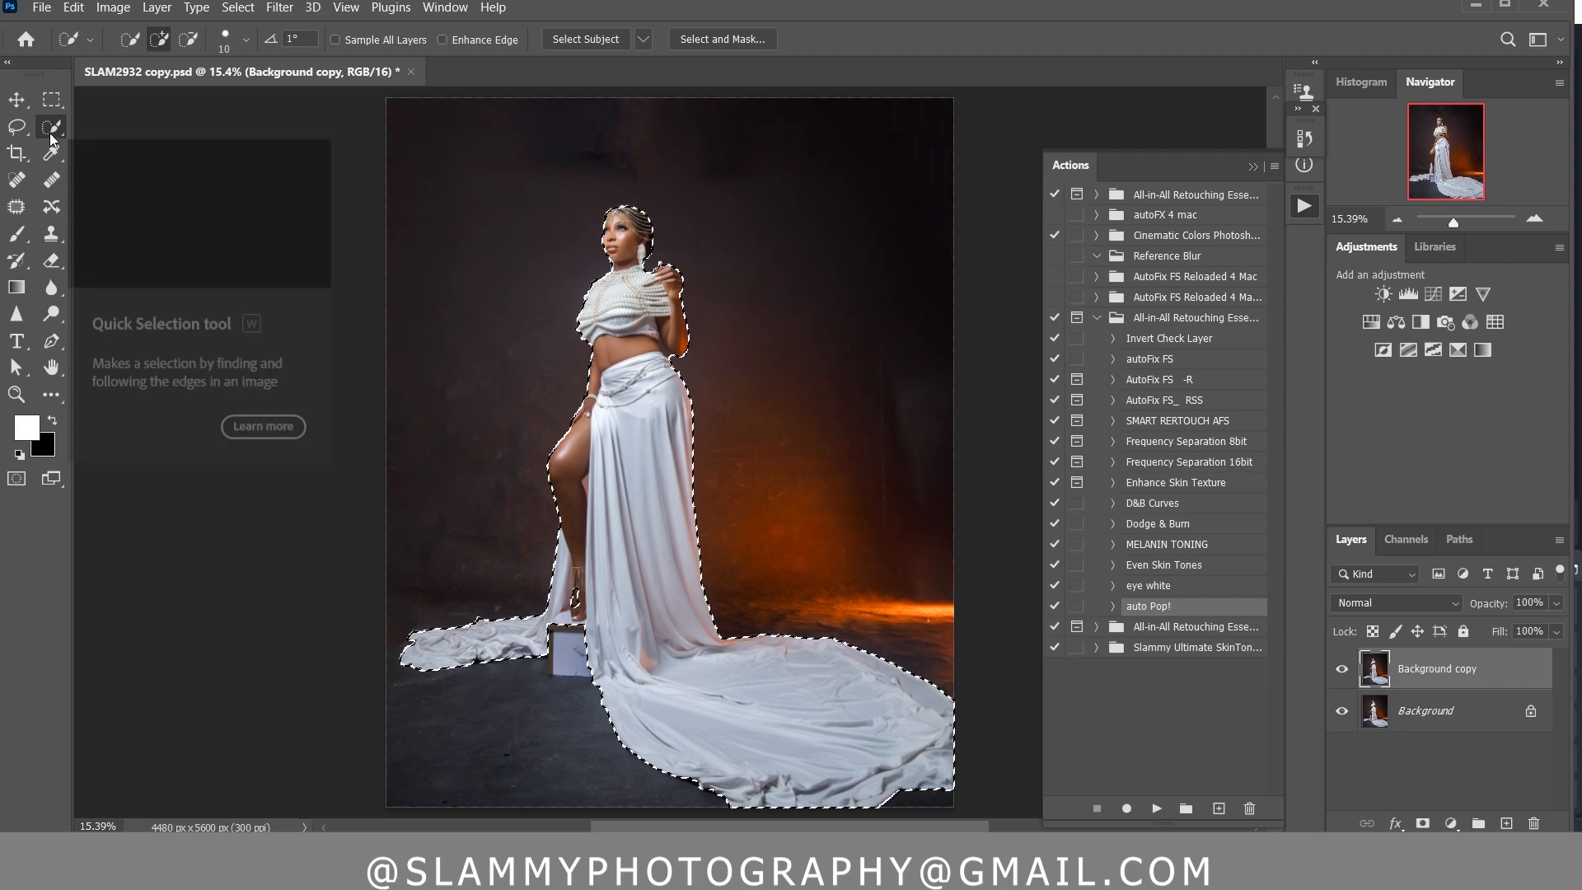
pyautogui.press(']')
pyautogui.press(']')
pyautogui.press(']')
pyautogui.press(']')
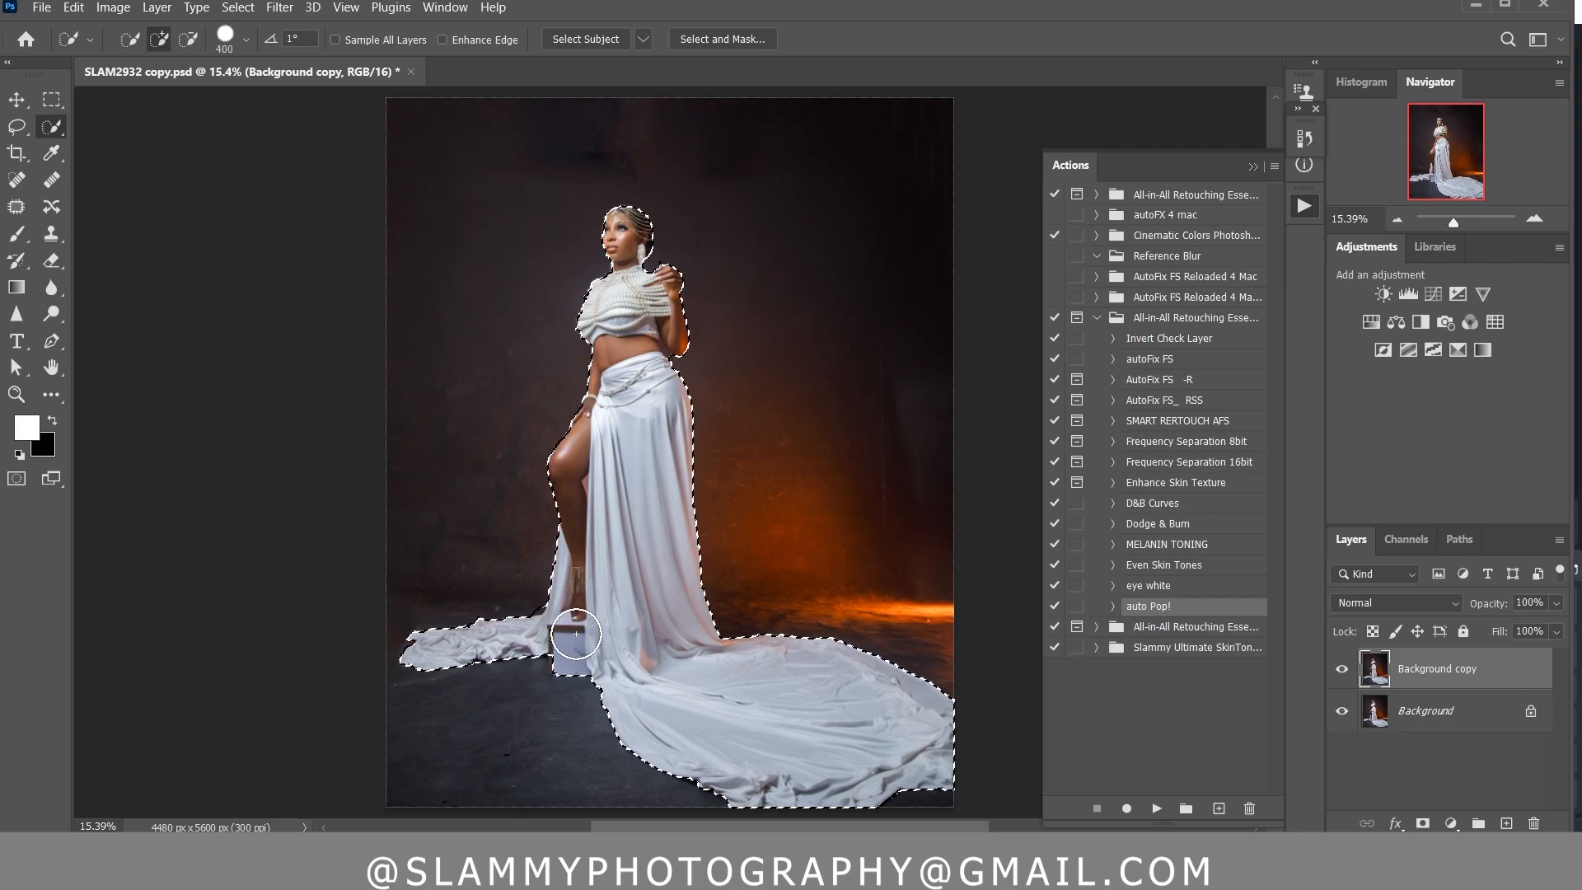
pyautogui.press('[')
pyautogui.press('[')
pyautogui.press('[')
pyautogui.press('[')
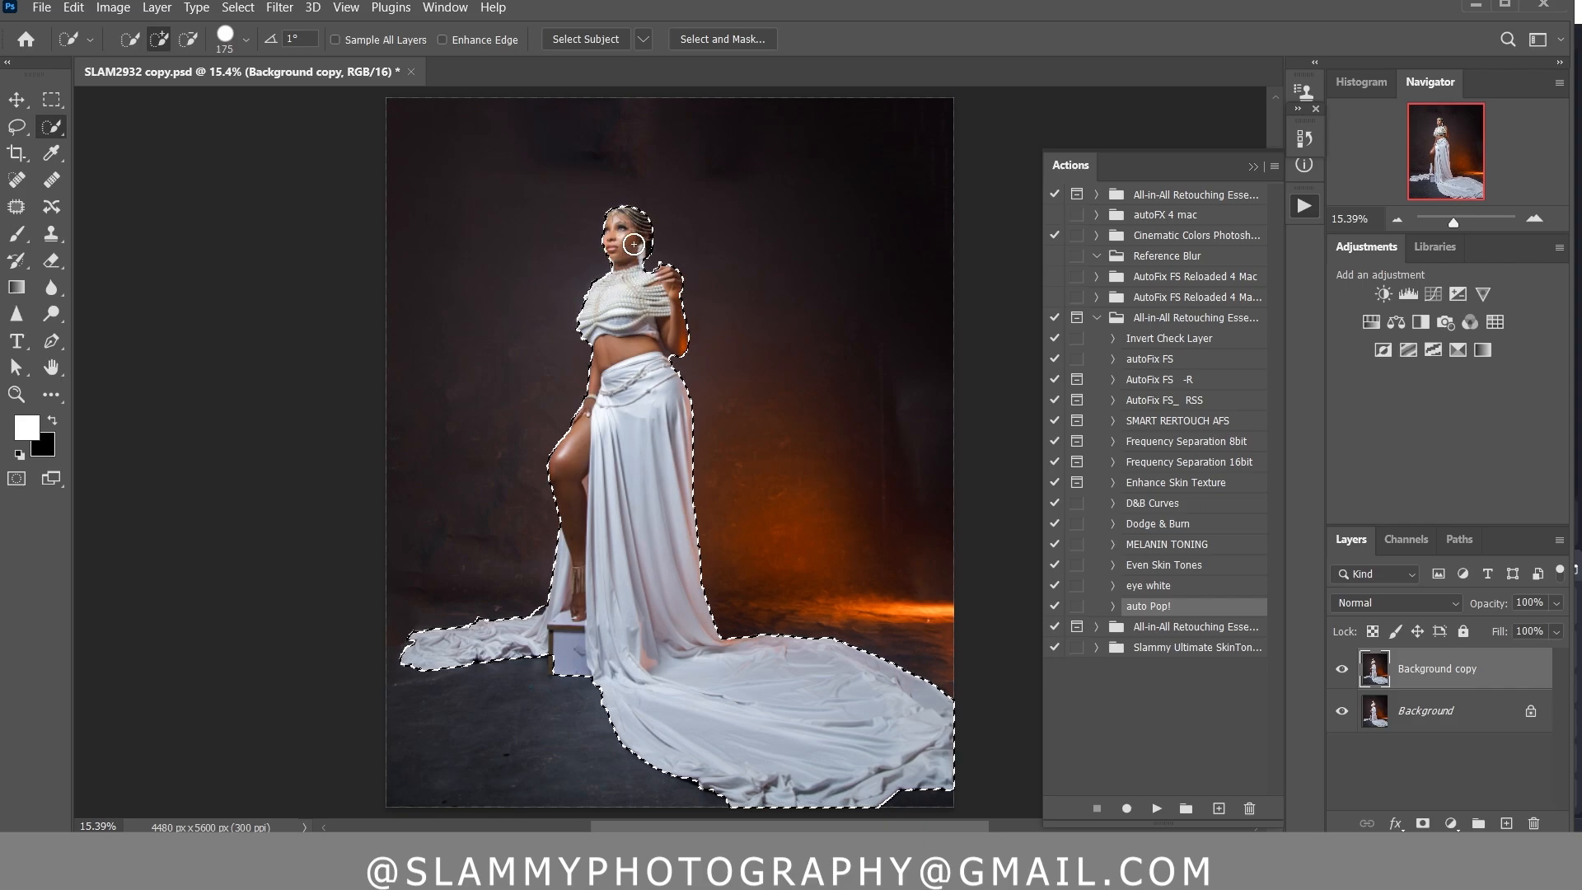
pyautogui.press('[')
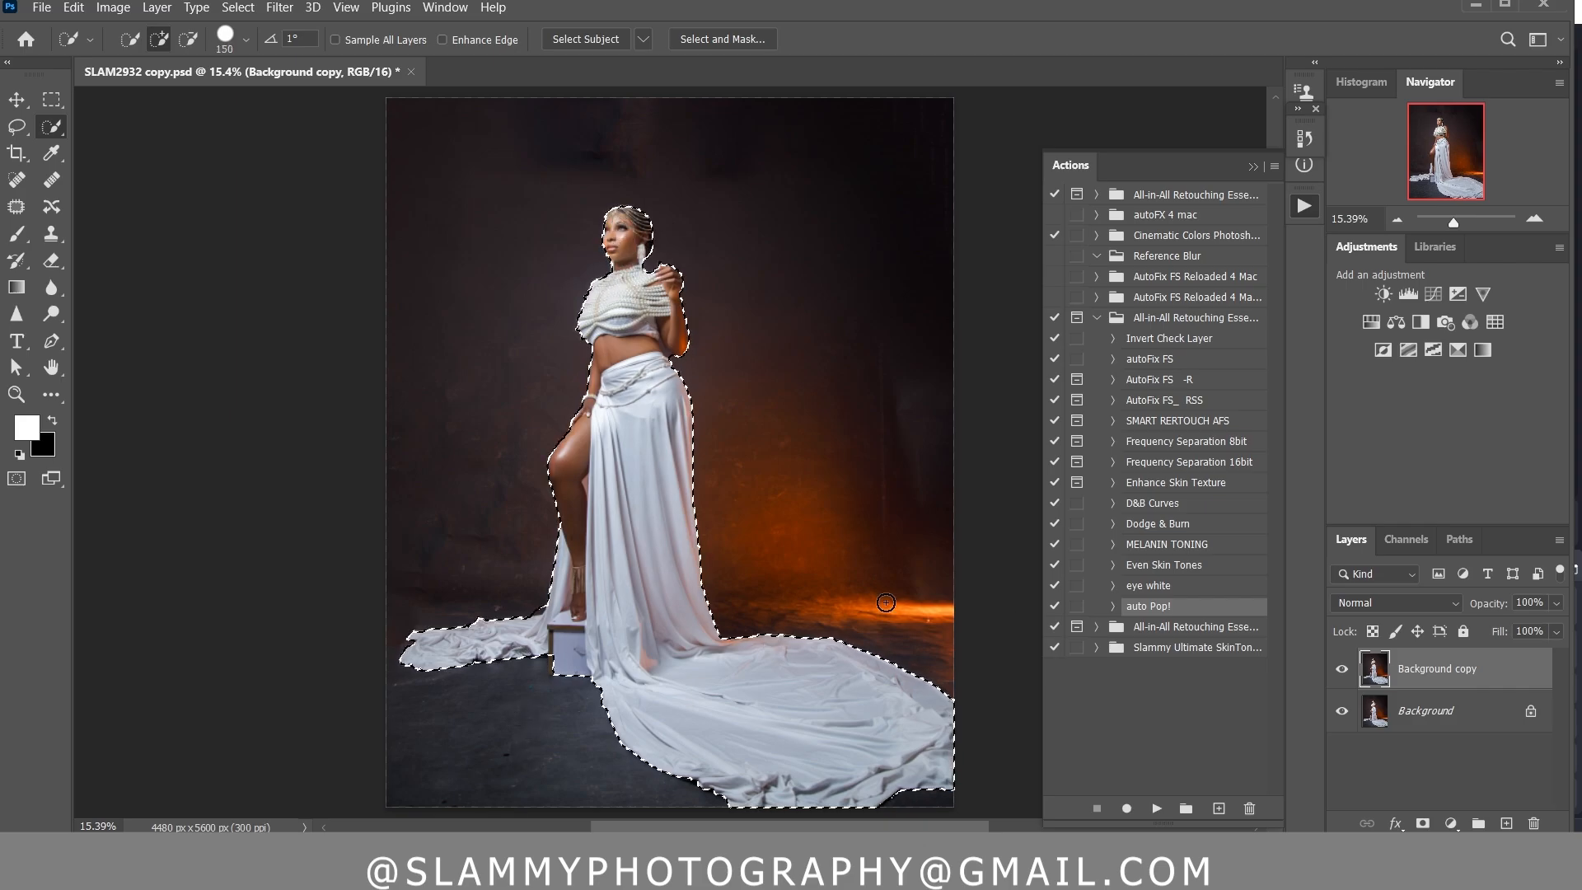
pyautogui.click(1422, 823)
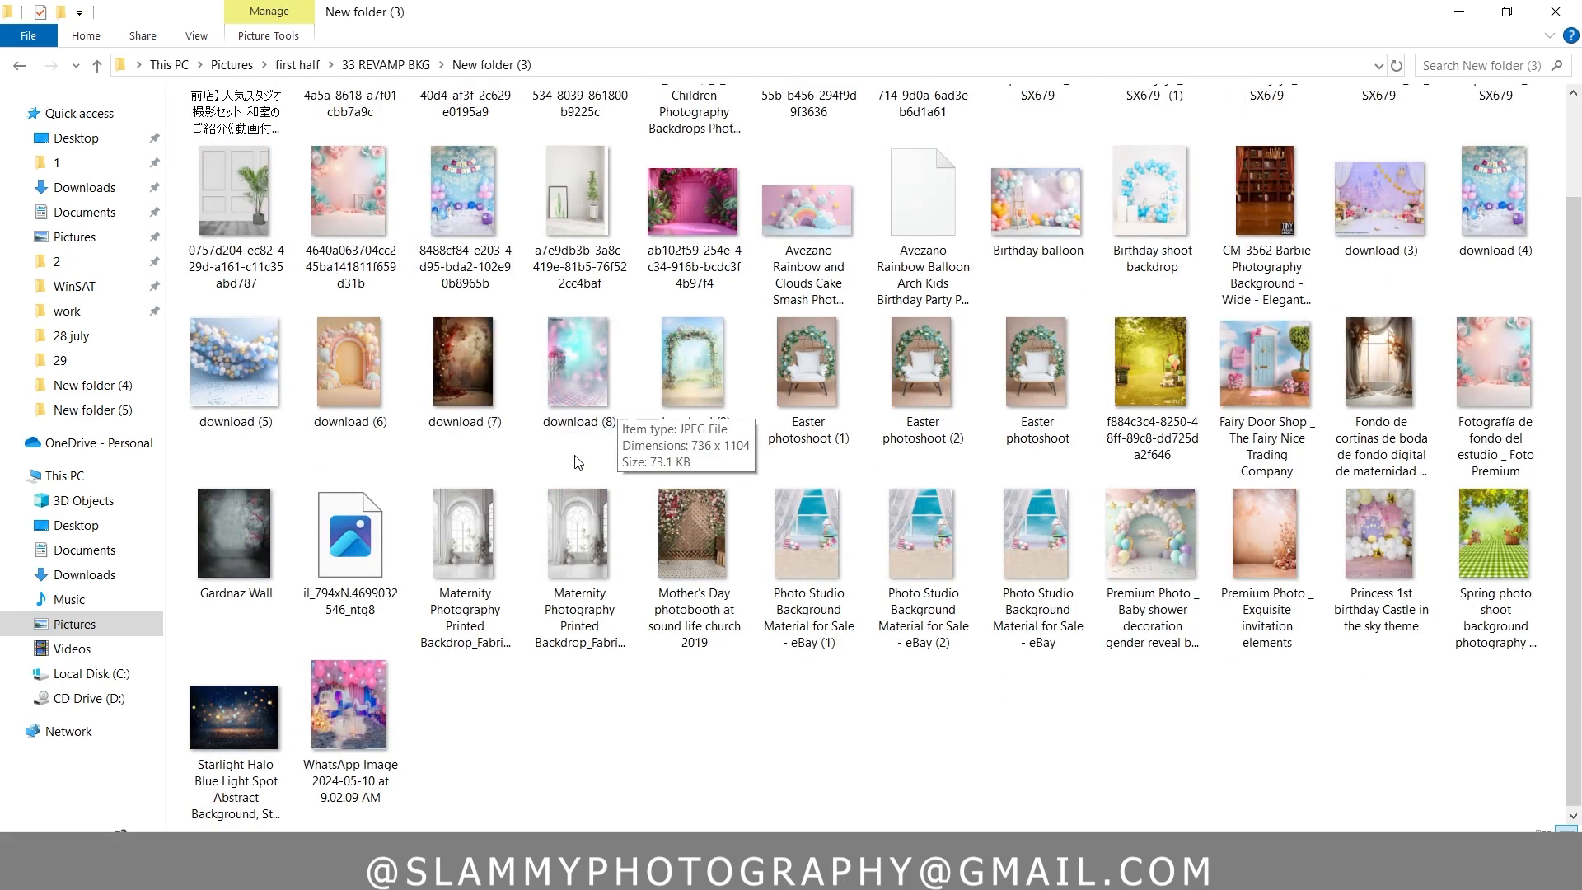
# Browse the backdrop images in File Explorer's New folder (3), 33 REVAMP BKG and 51 FINNEST BKG folders
pyautogui.click(463, 408)
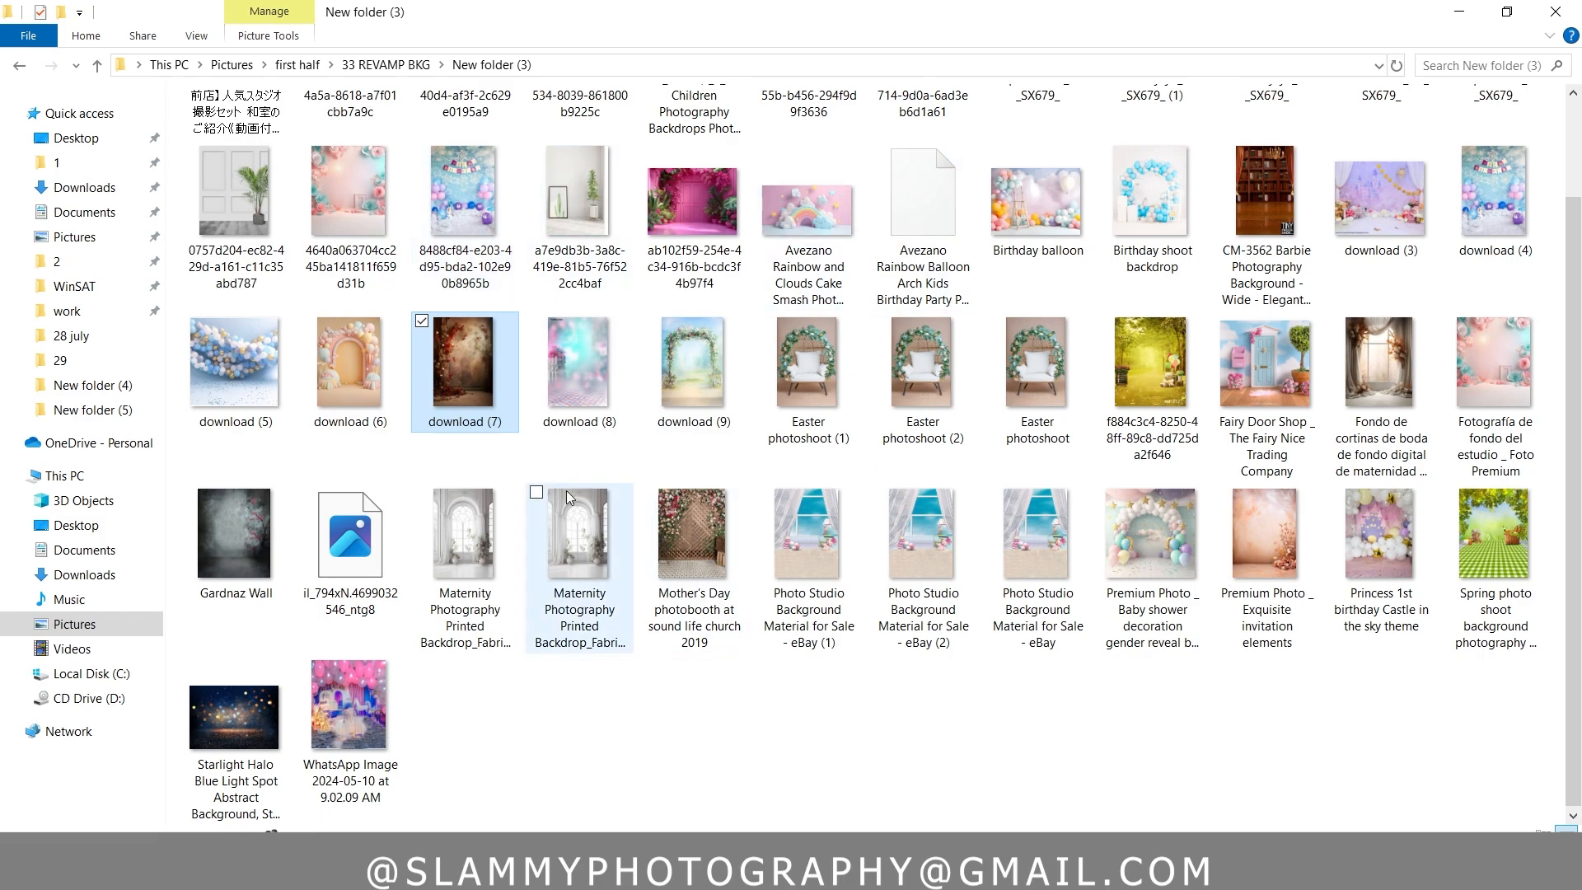
pyautogui.scroll(2, 709, 458)
pyautogui.scroll(-2, 715, 448)
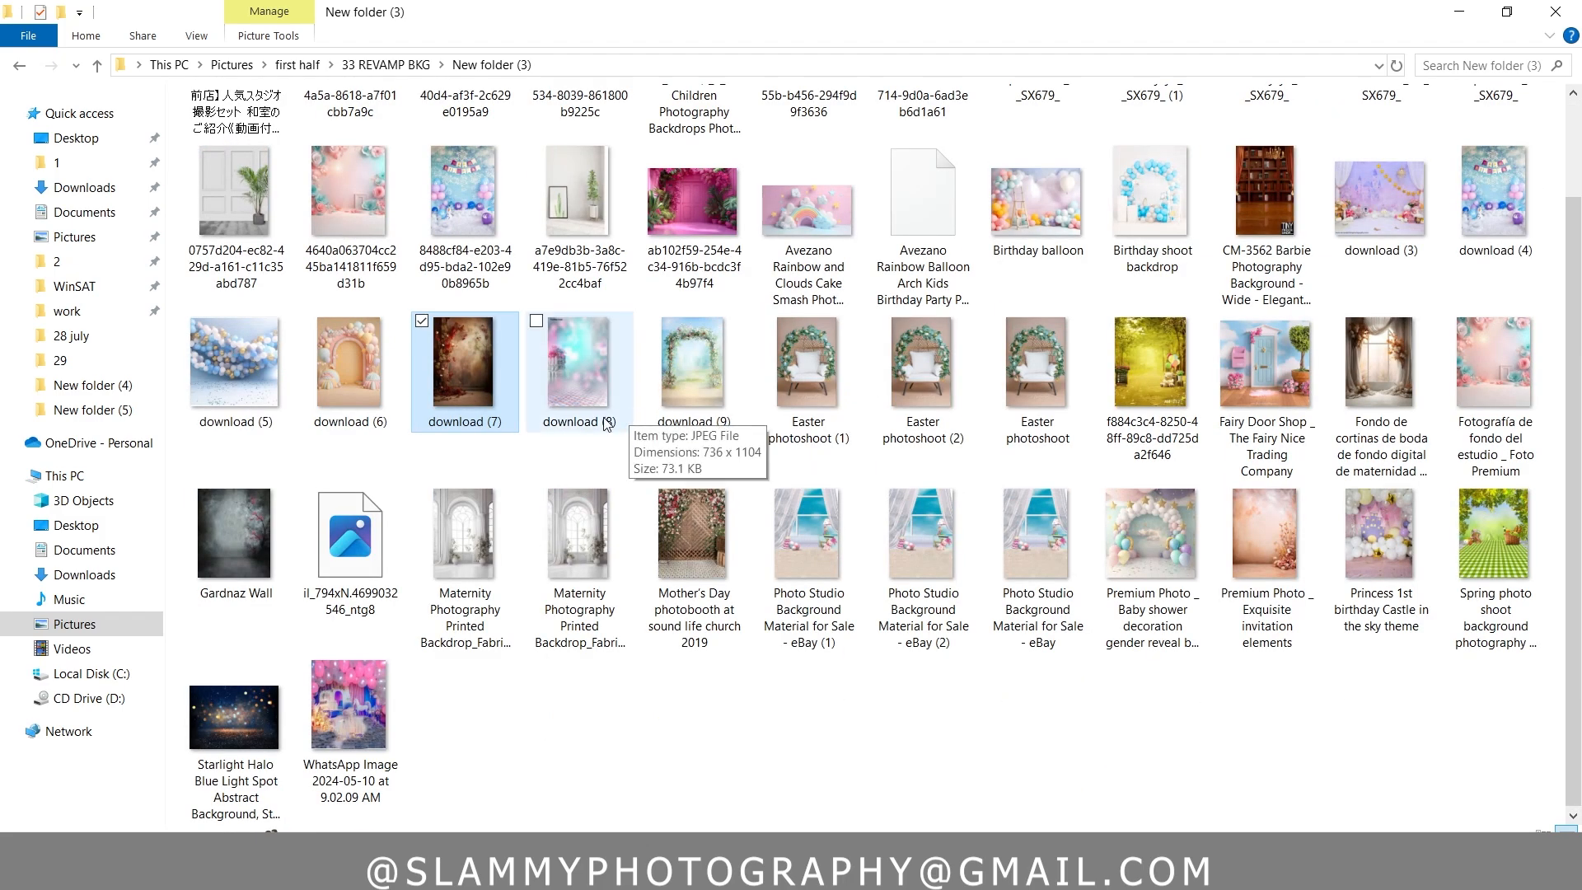
pyautogui.scroll(2, 458, 380)
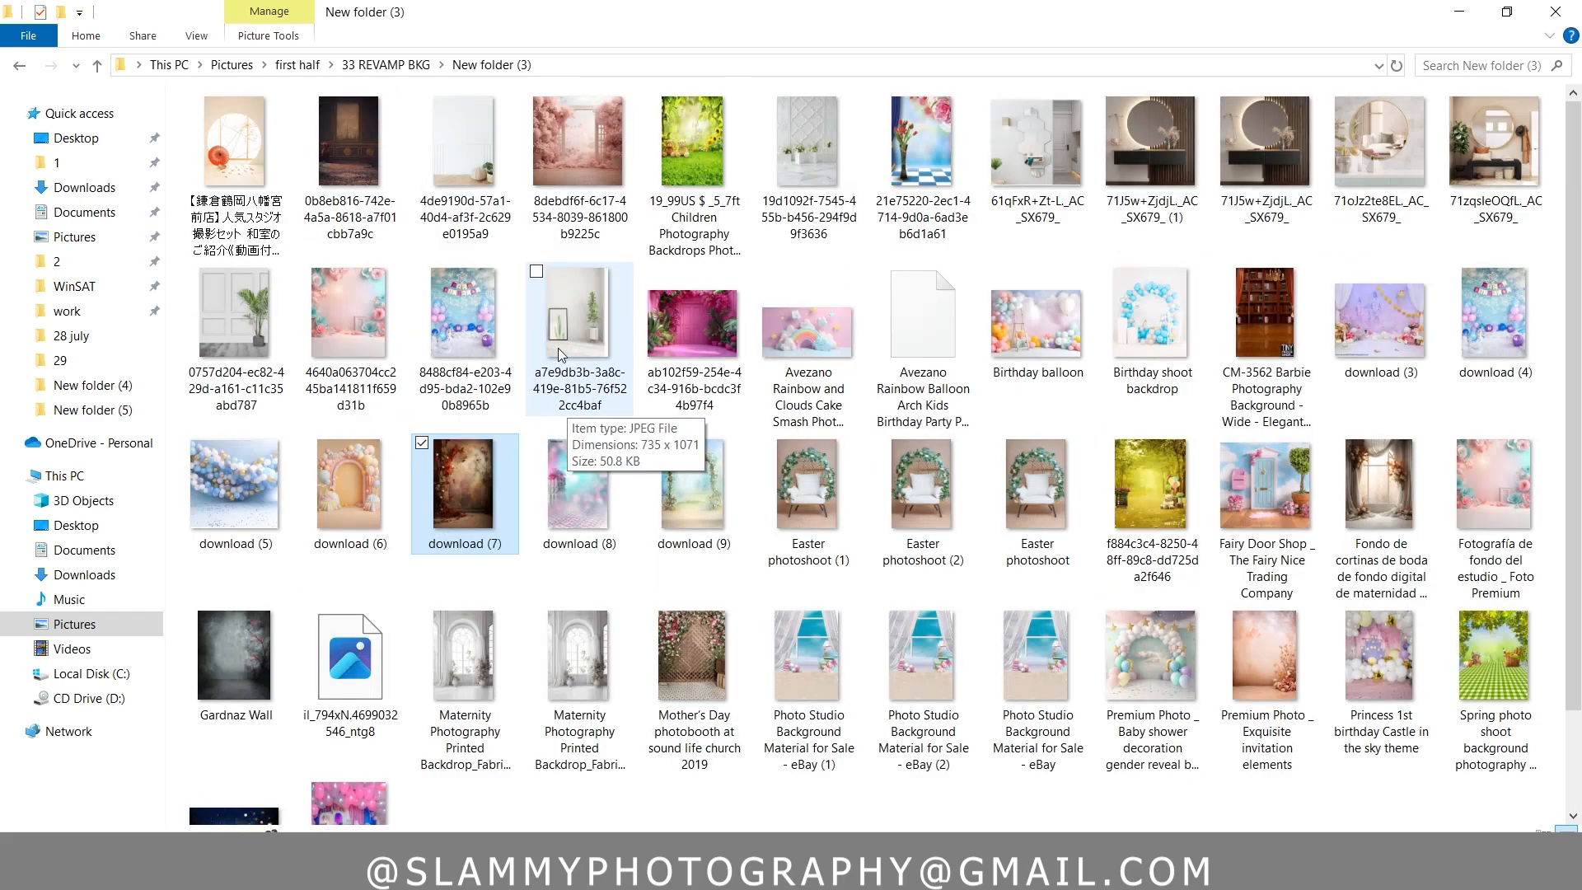
pyautogui.click(384, 66)
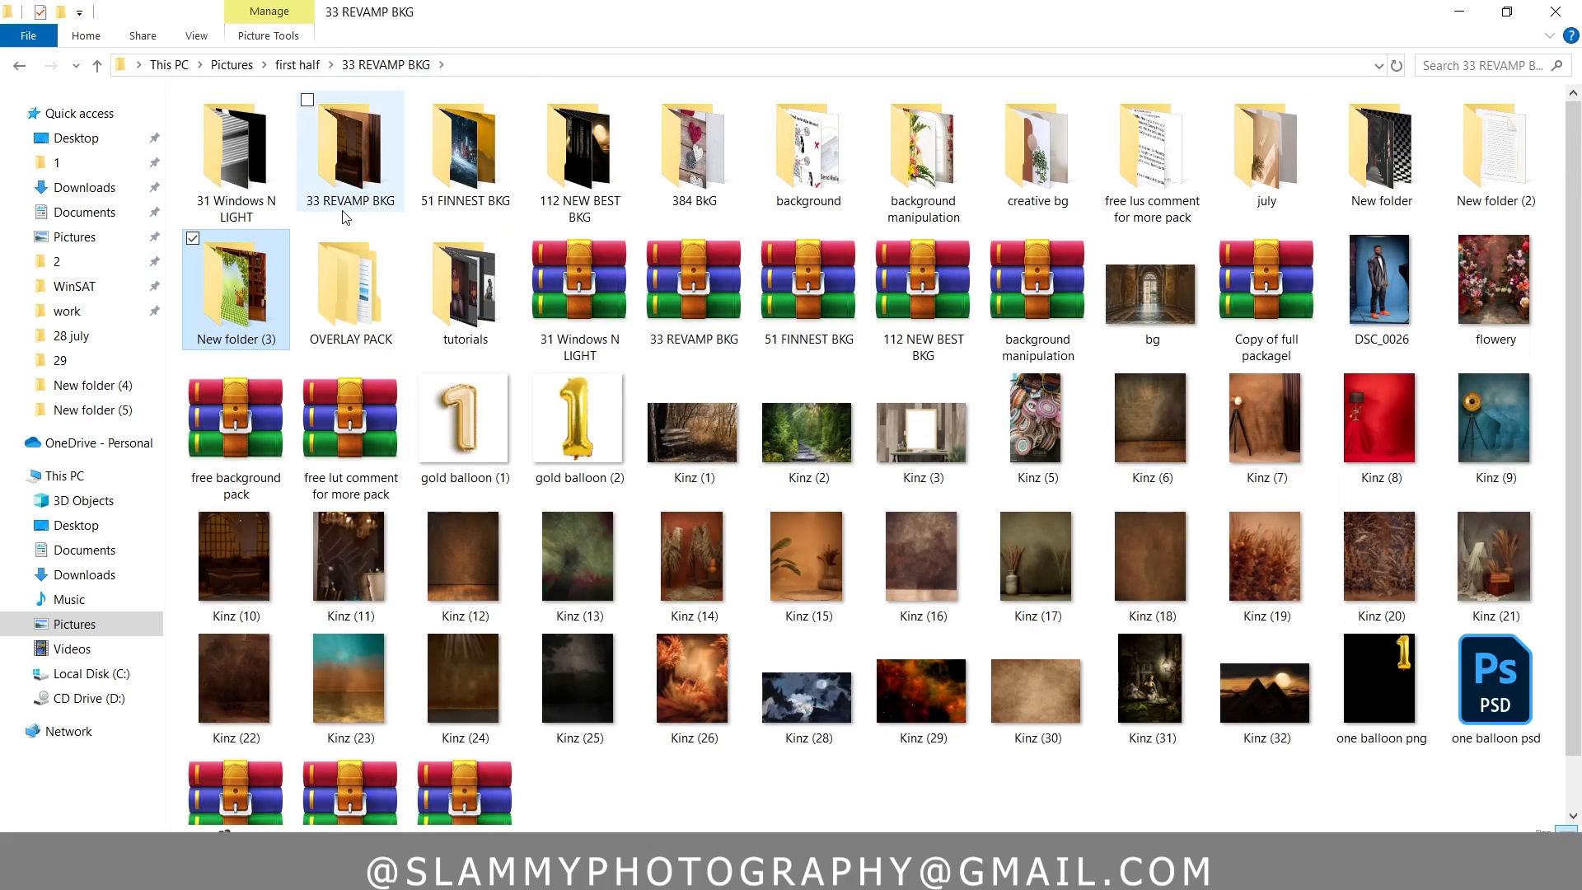
pyautogui.click(362, 161)
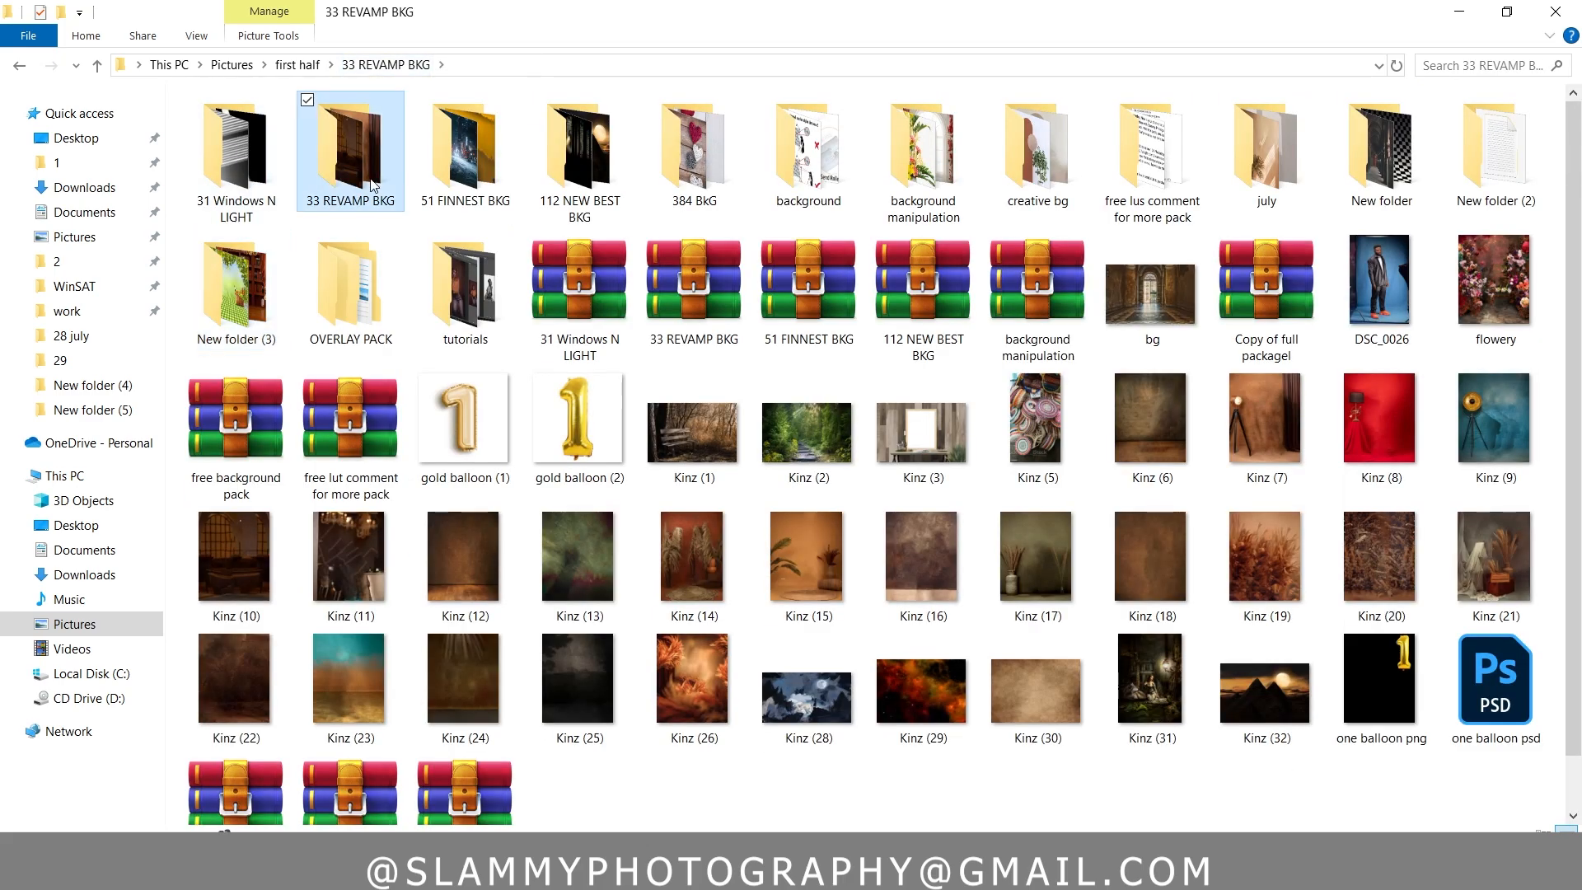
pyautogui.doubleClick(363, 161)
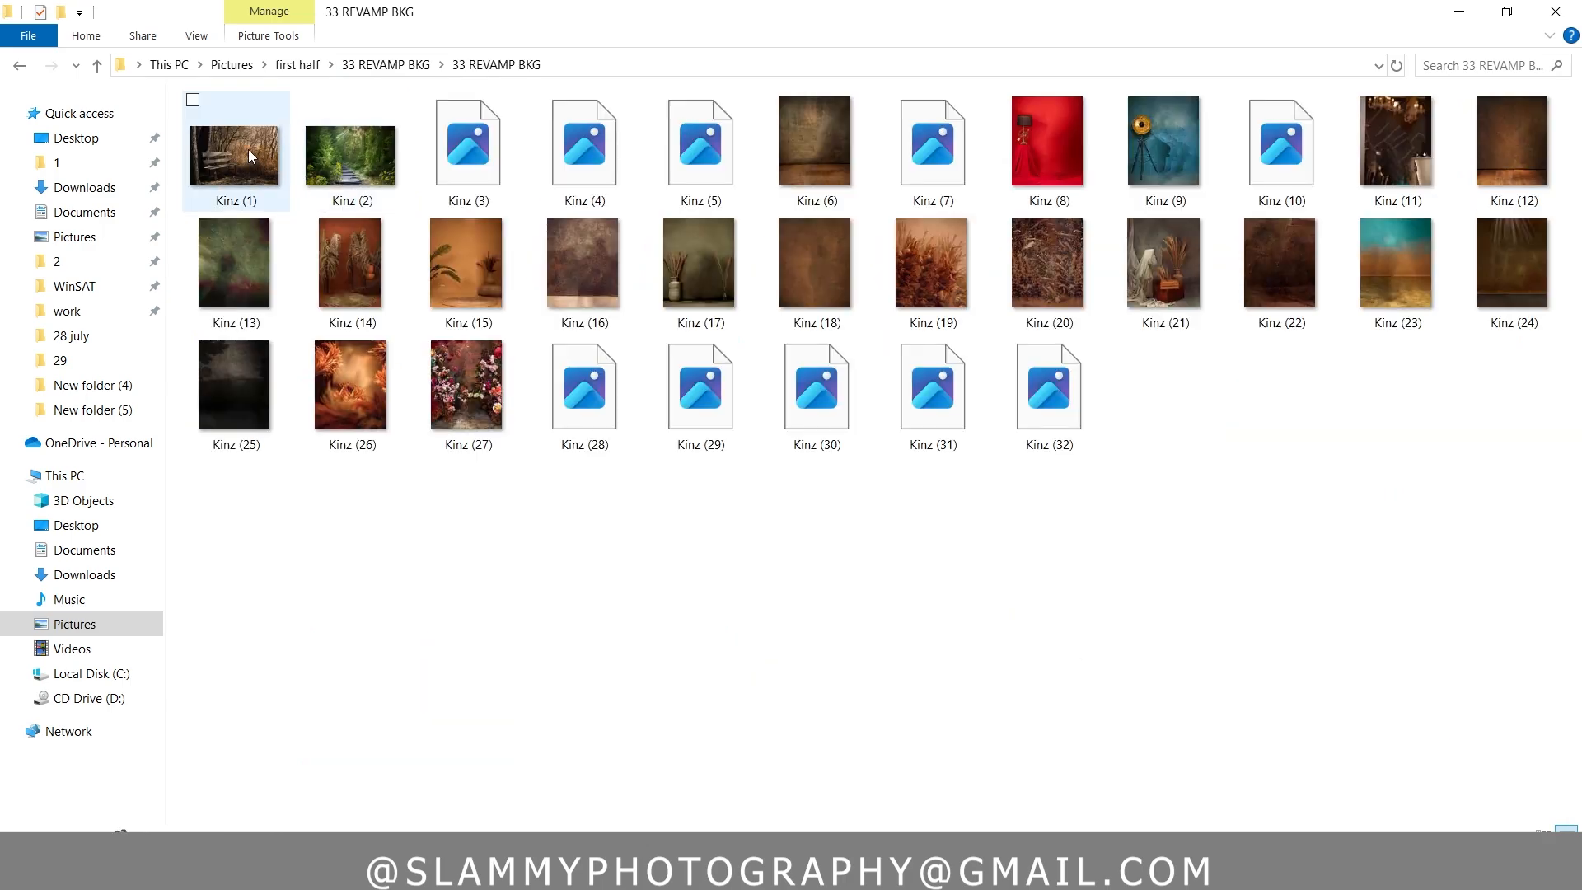
pyautogui.click(25, 66)
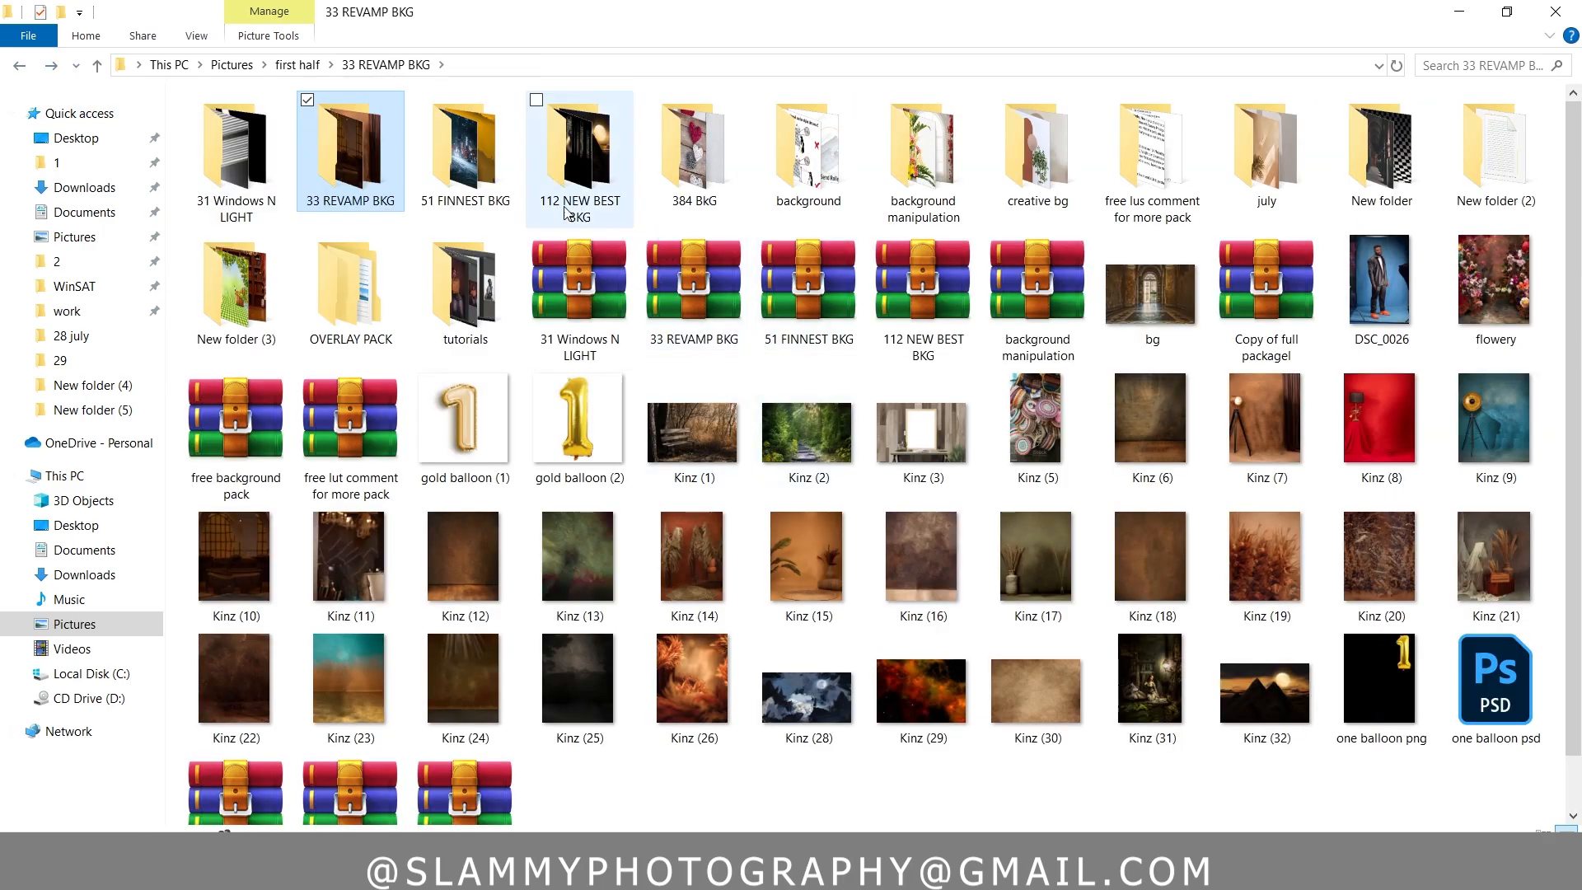
pyautogui.doubleClick(467, 183)
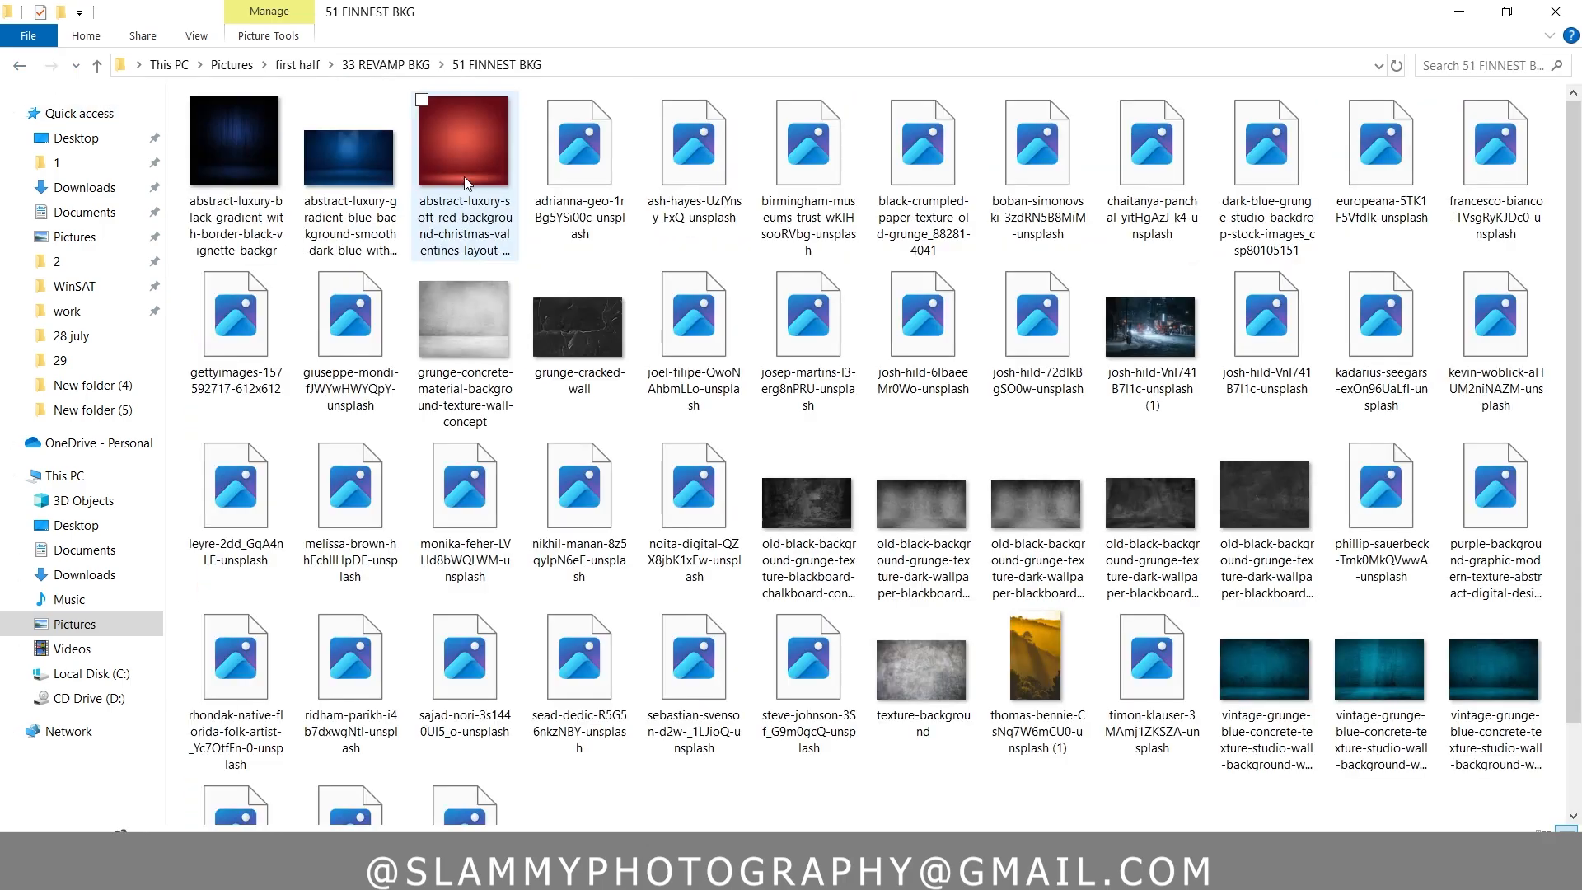
pyautogui.click(383, 67)
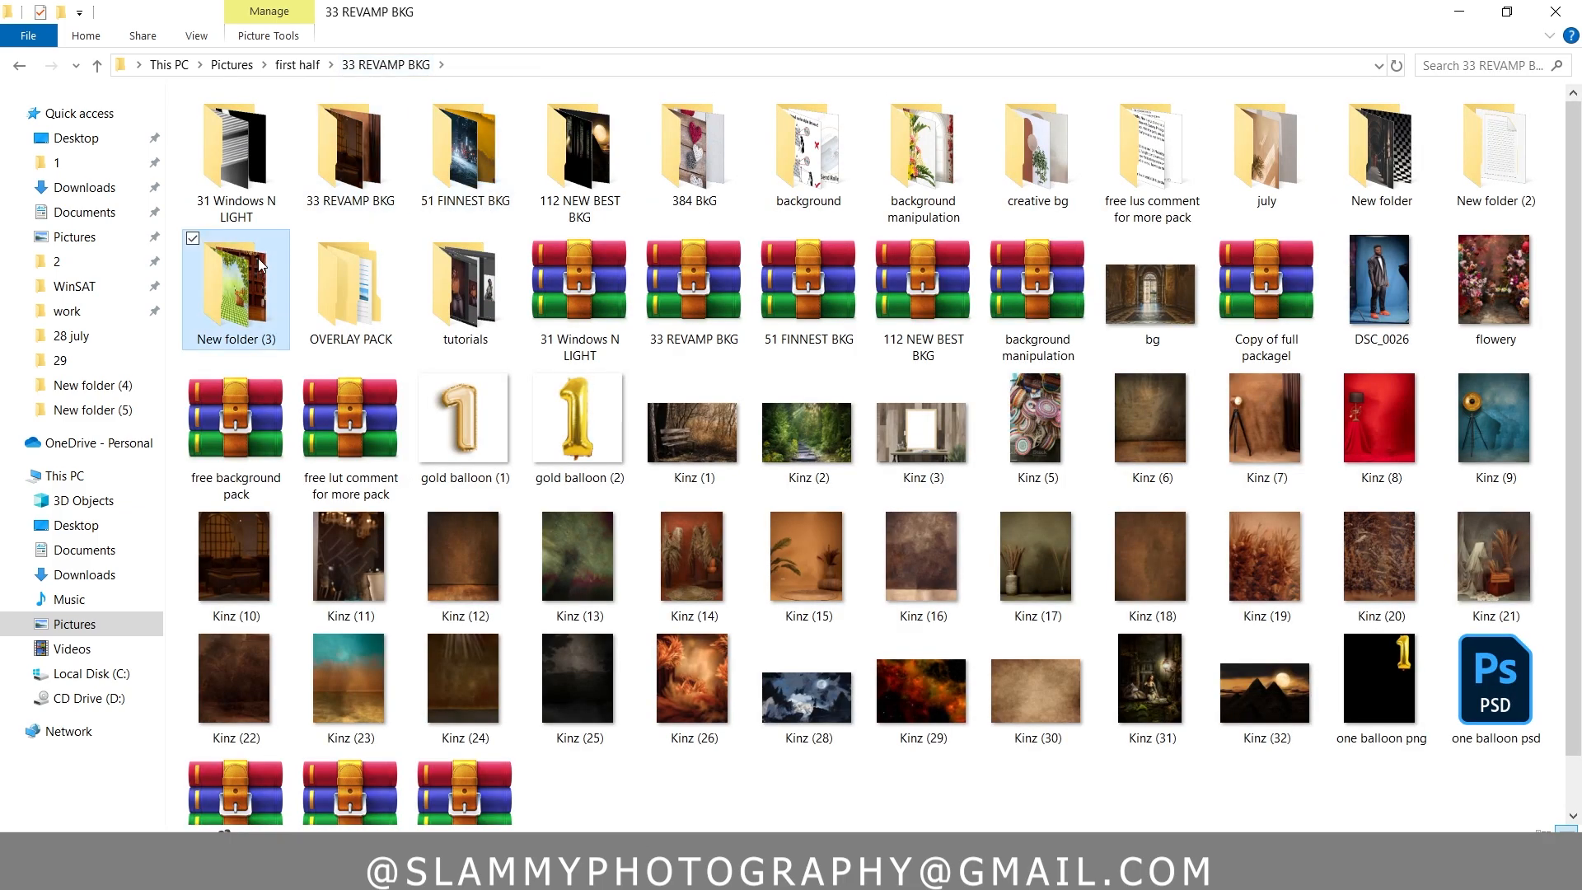
pyautogui.doubleClick(258, 259)
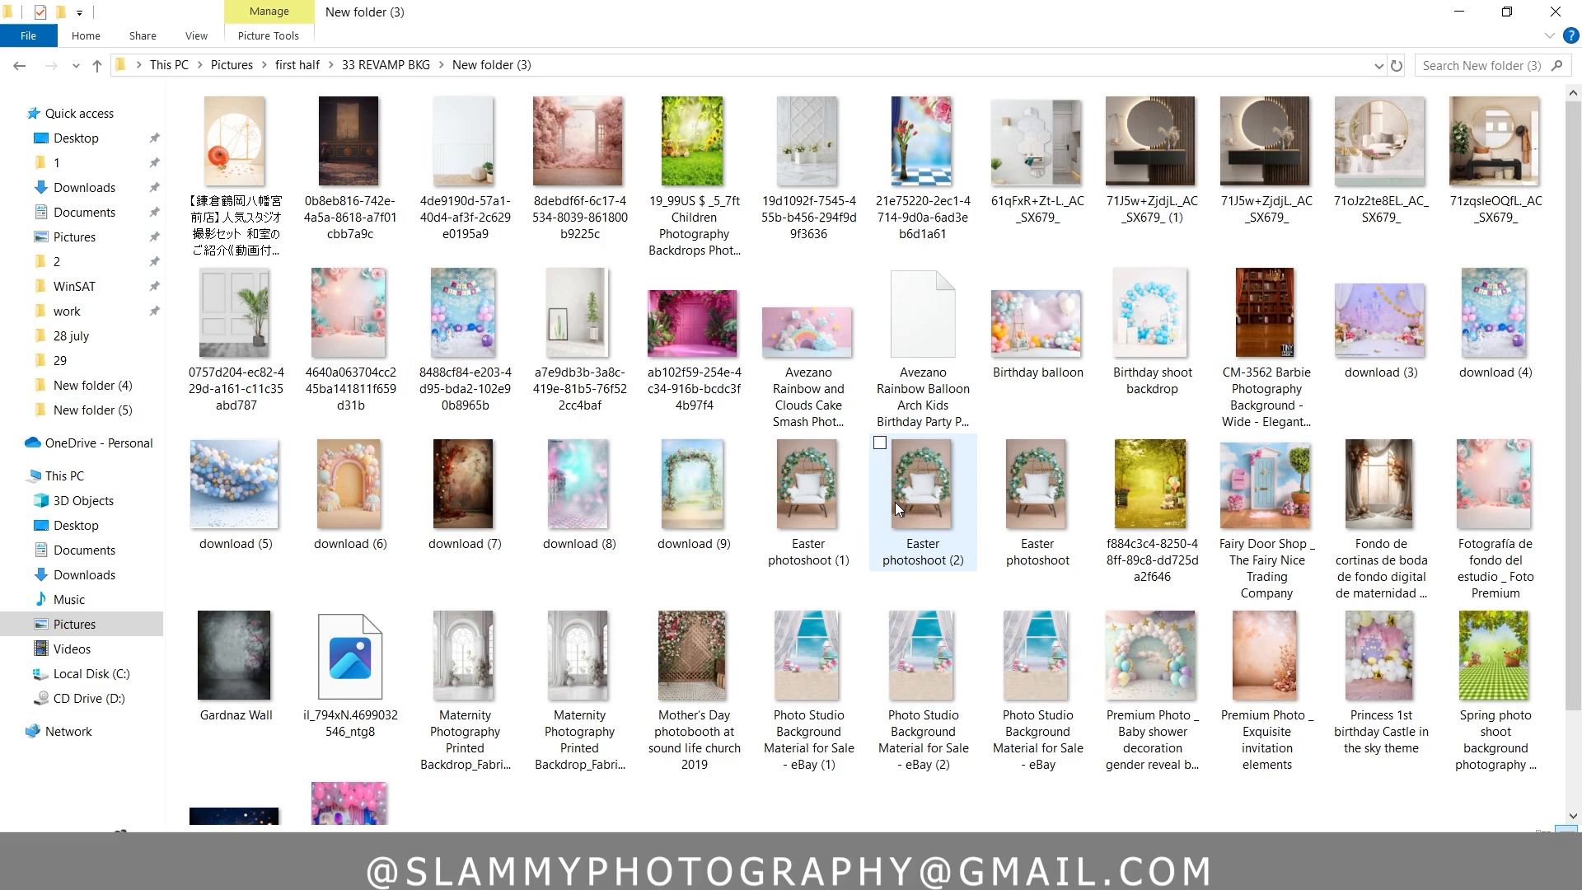
# Place the download (7) floral backdrop into the Photoshop document and scale it to about 160% to cover the whole canvas
pyautogui.click(446, 521)
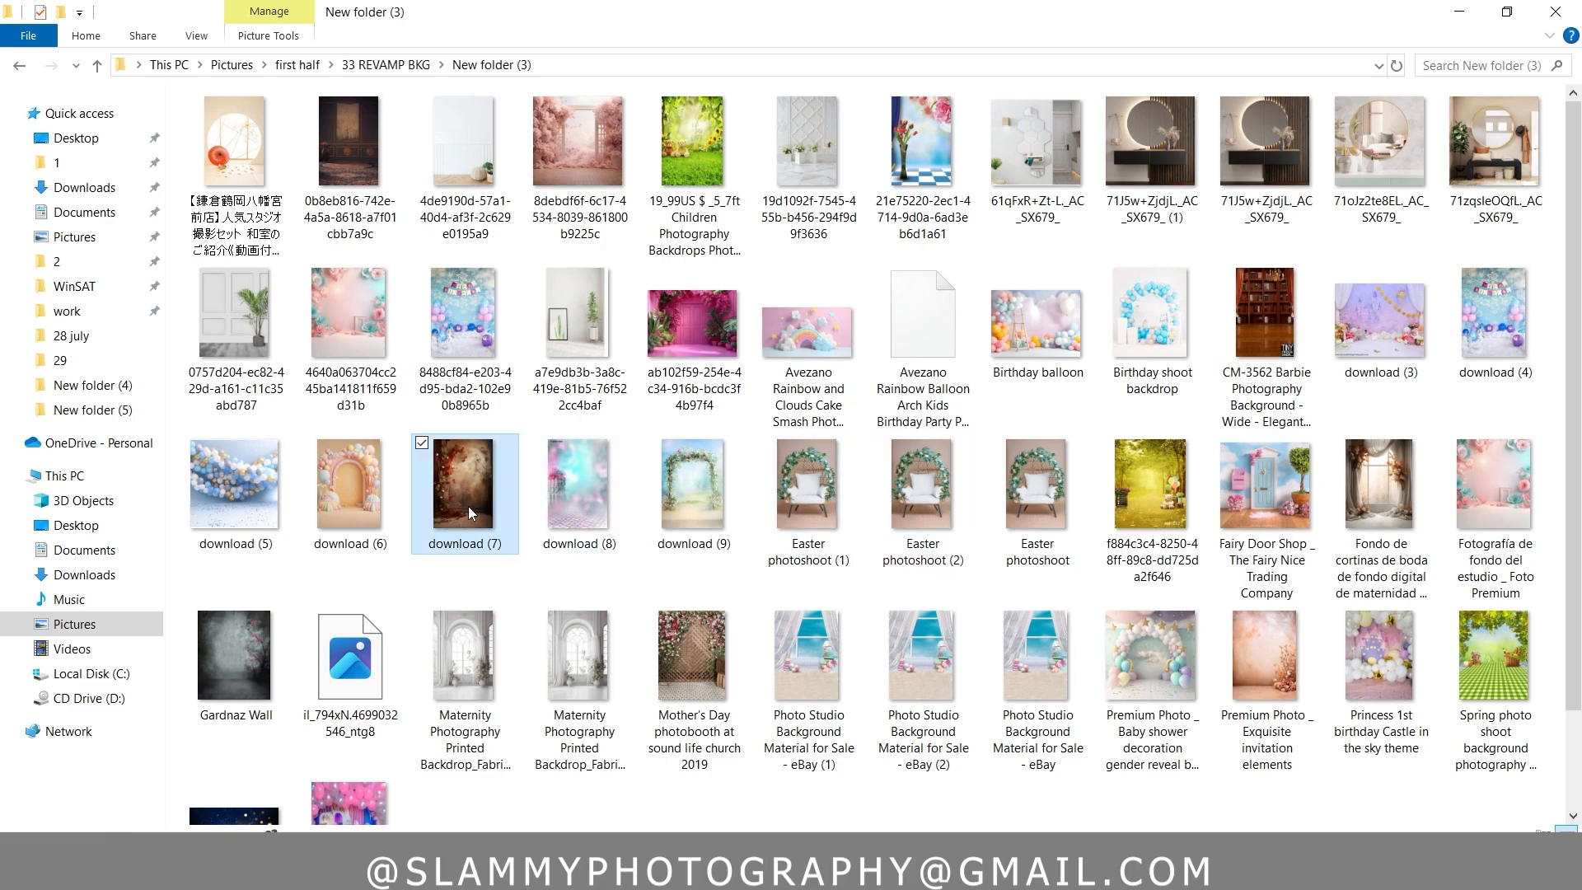
pyautogui.moveTo(458, 471); pyautogui.dragTo(611, 482)
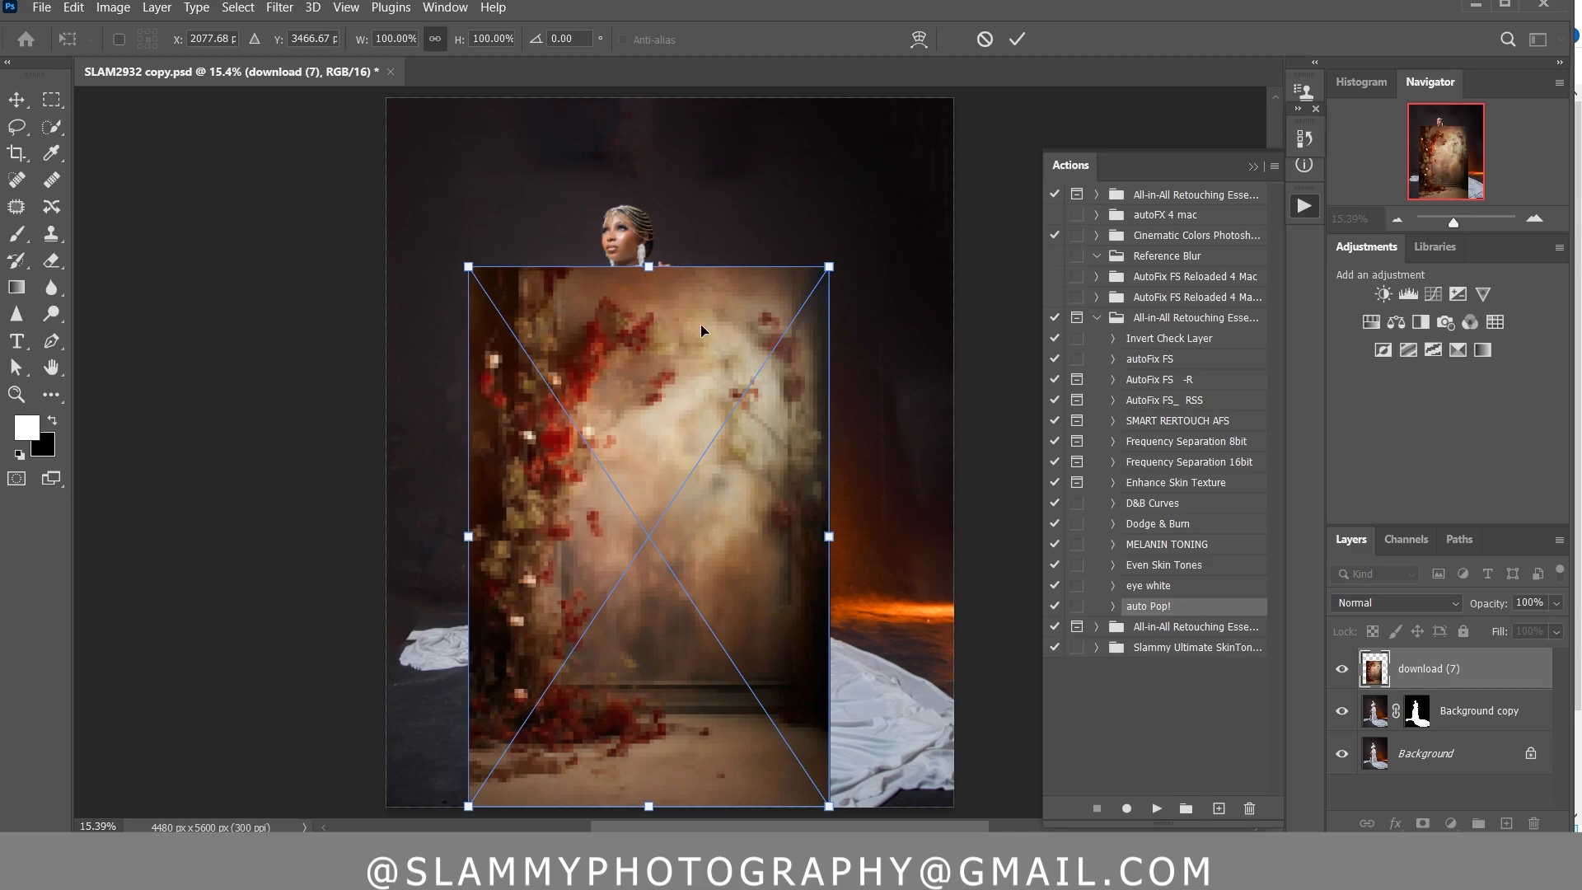
pyautogui.moveTo(652, 271); pyautogui.dragTo(661, 66)
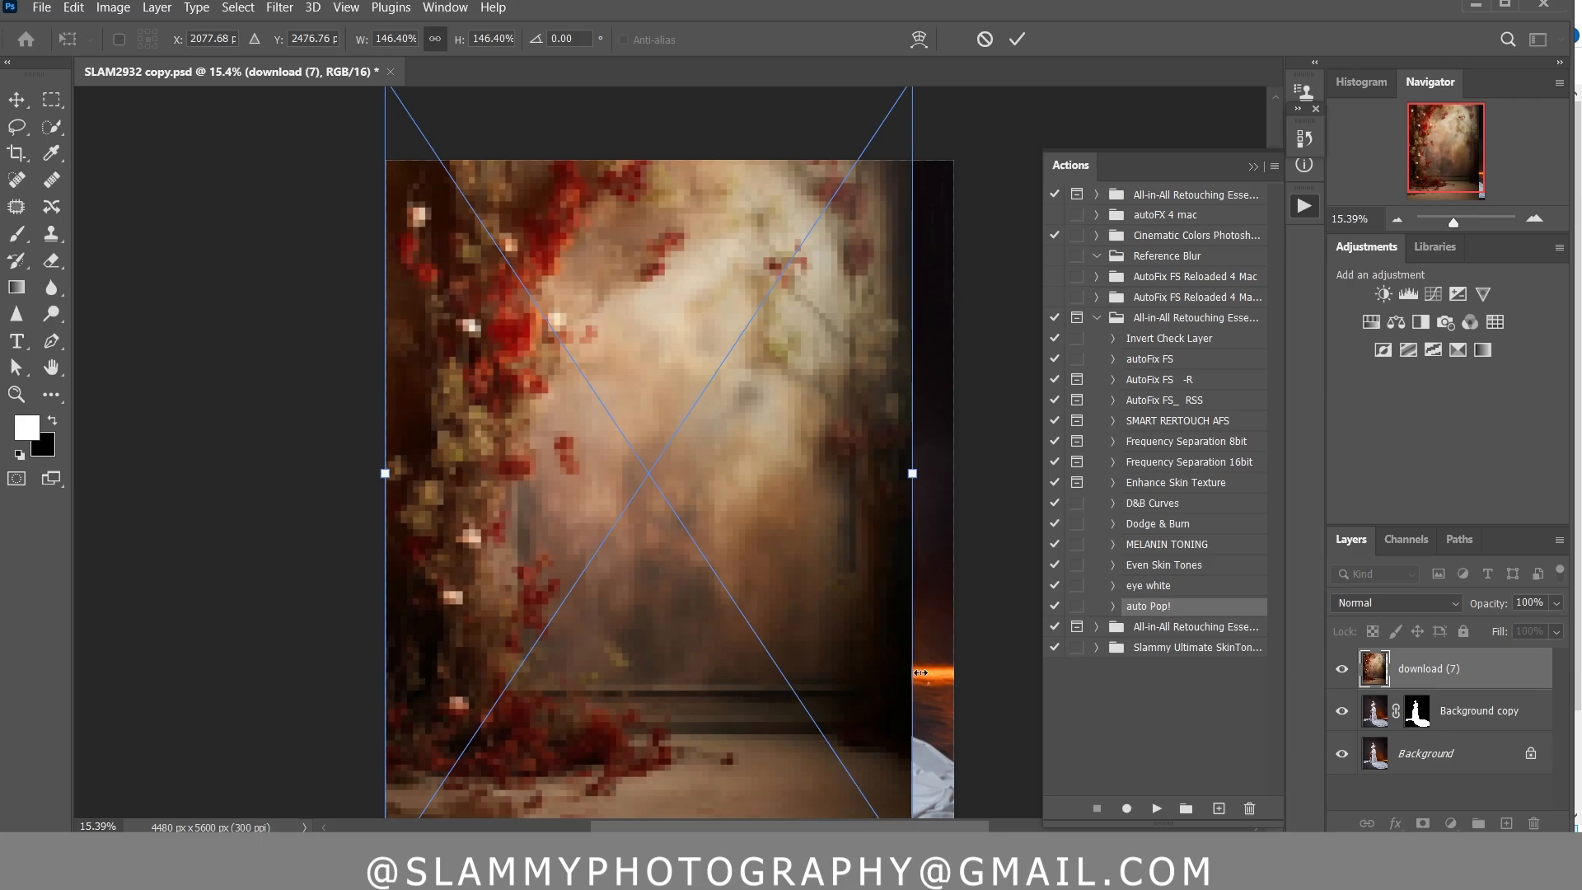
pyautogui.scroll(2, 864, 518)
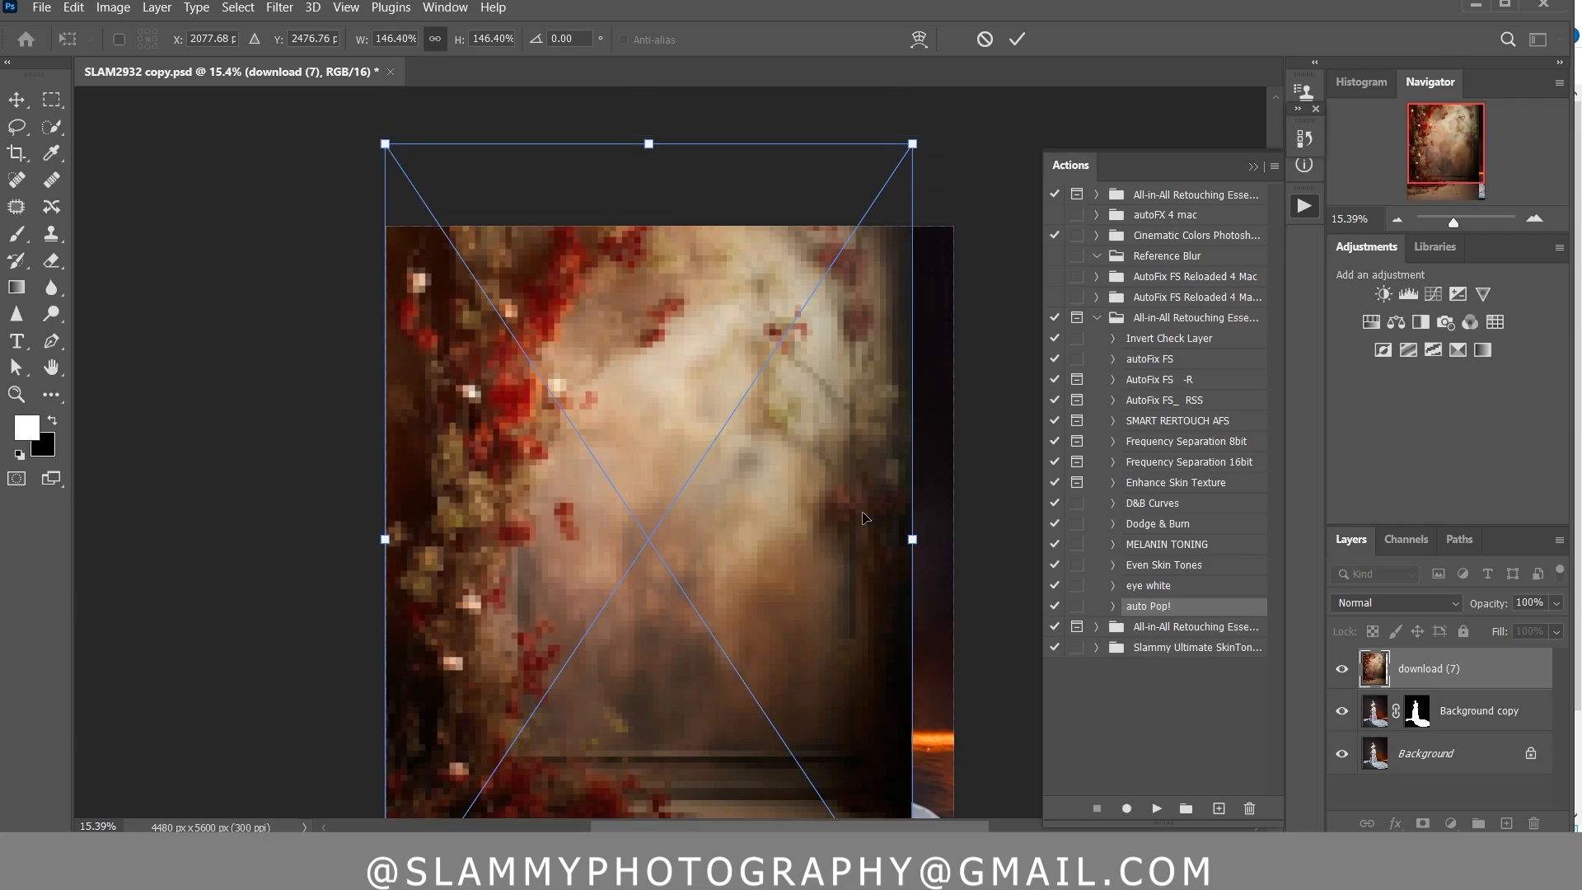
pyautogui.moveTo(910, 145); pyautogui.dragTo(994, 90)
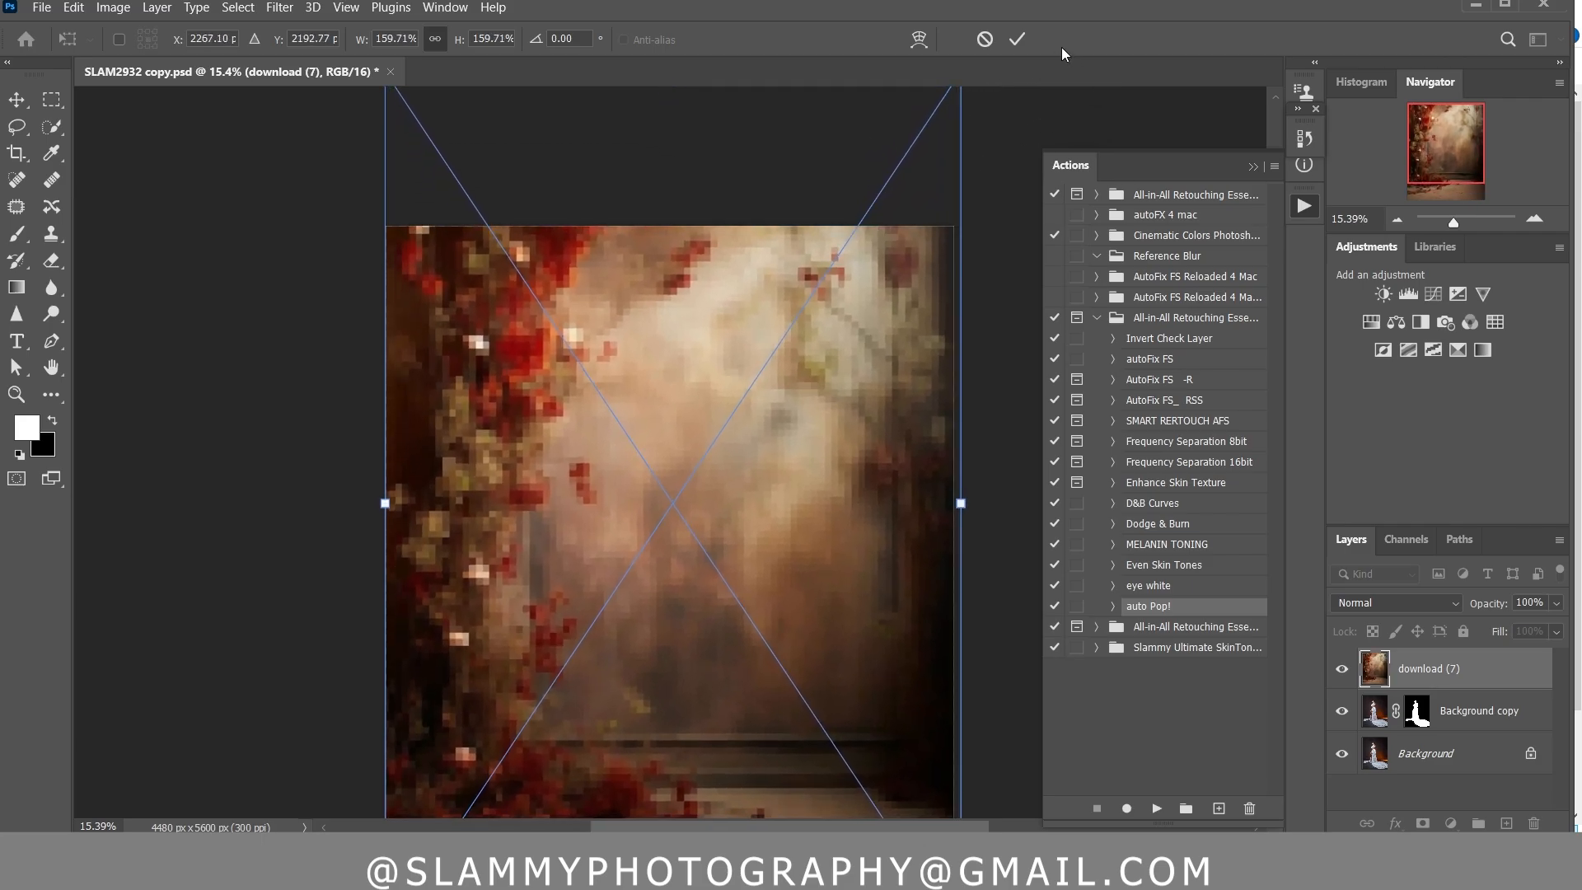
pyautogui.click(1017, 39)
pyautogui.press('w')
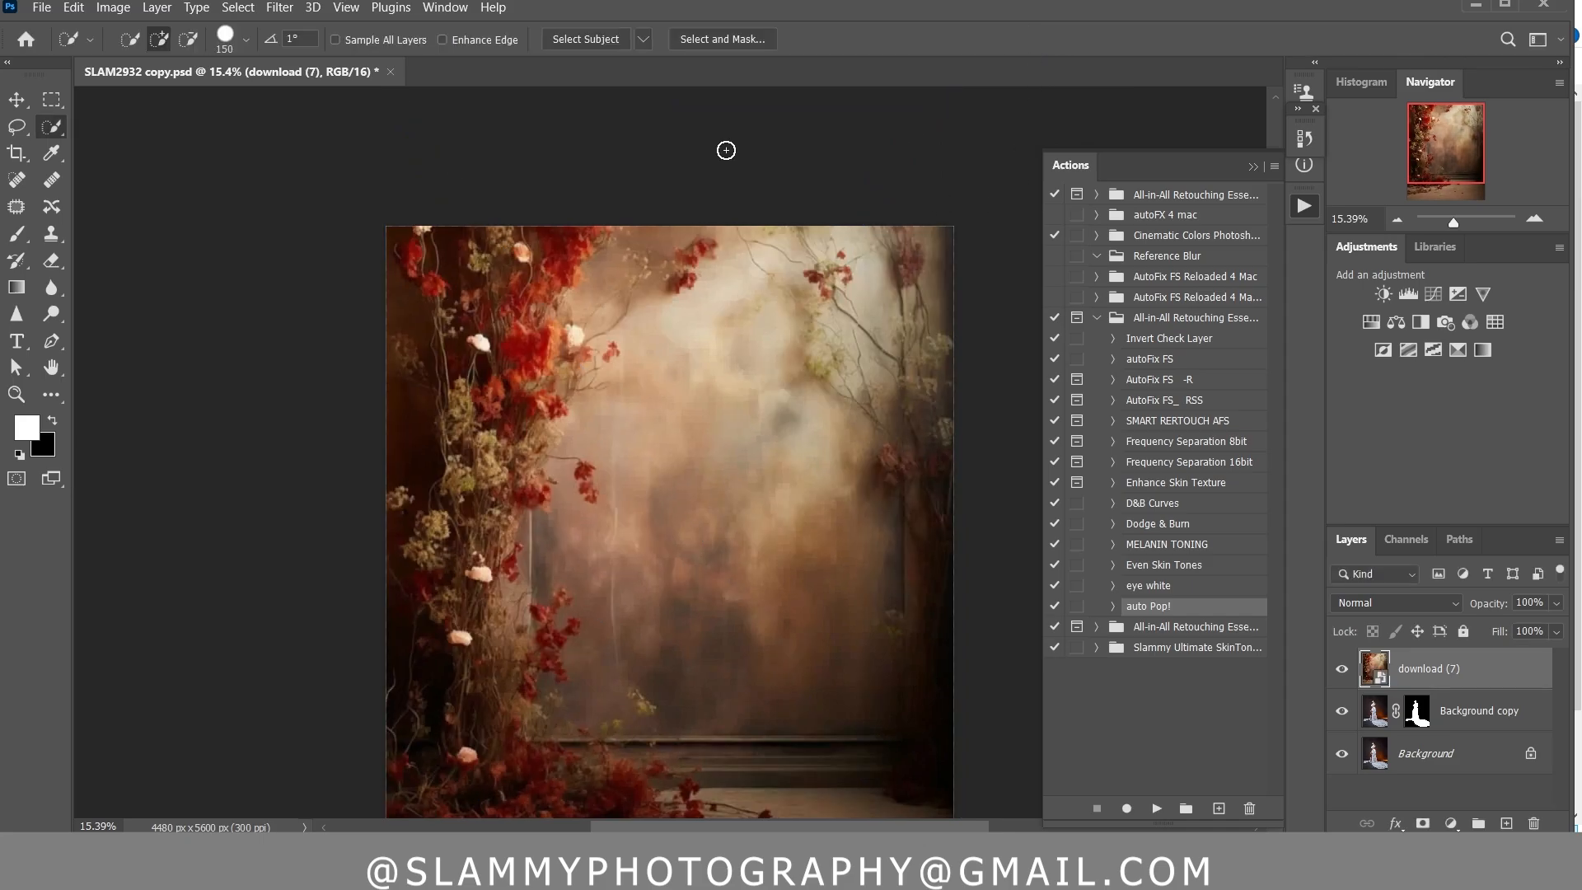
# Move the download (7) backdrop layer beneath the masked Background copy layer
pyautogui.click(346, 8)
pyautogui.click(390, 198)
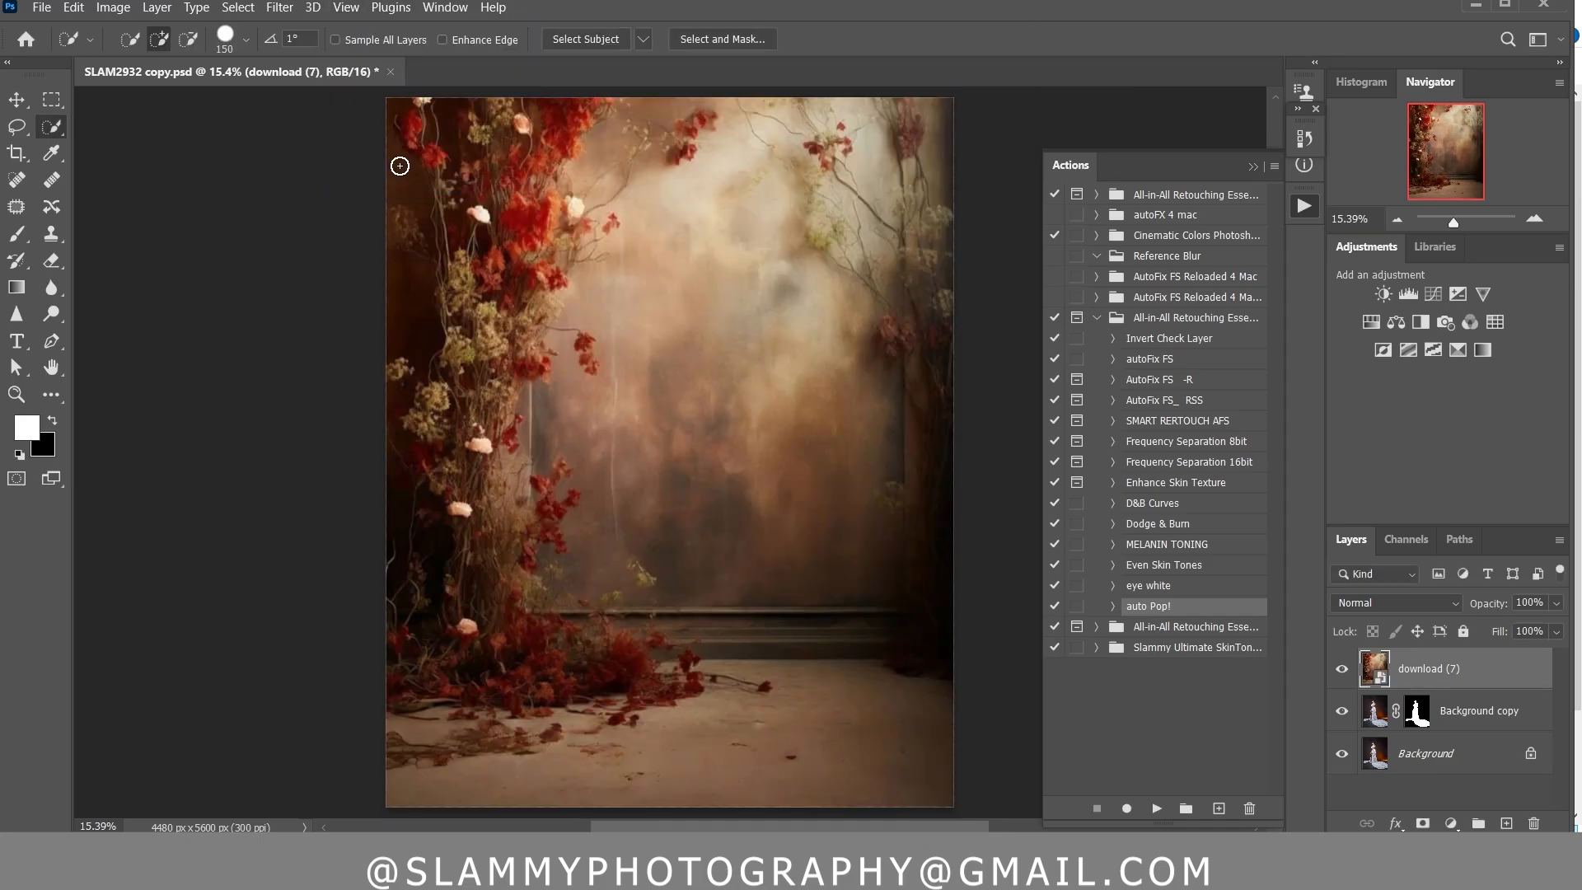
pyautogui.moveTo(1461, 671); pyautogui.dragTo(1467, 743)
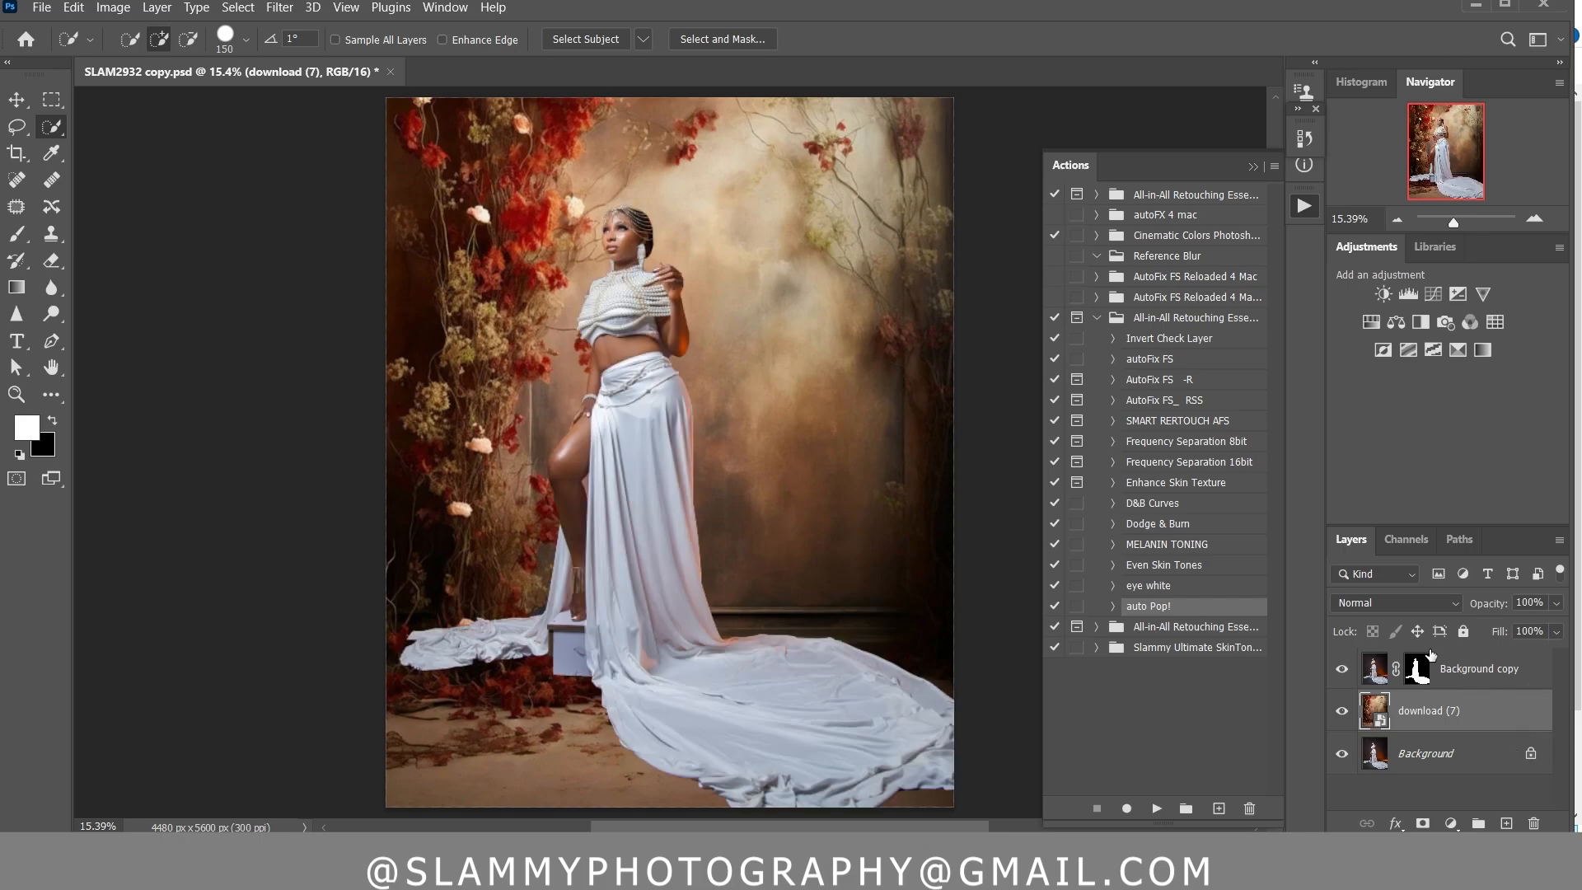
# Set the download (7) layer's blend mode to Soft Light and stamp all visible layers into a new layer above Background copy
pyautogui.click(1400, 610)
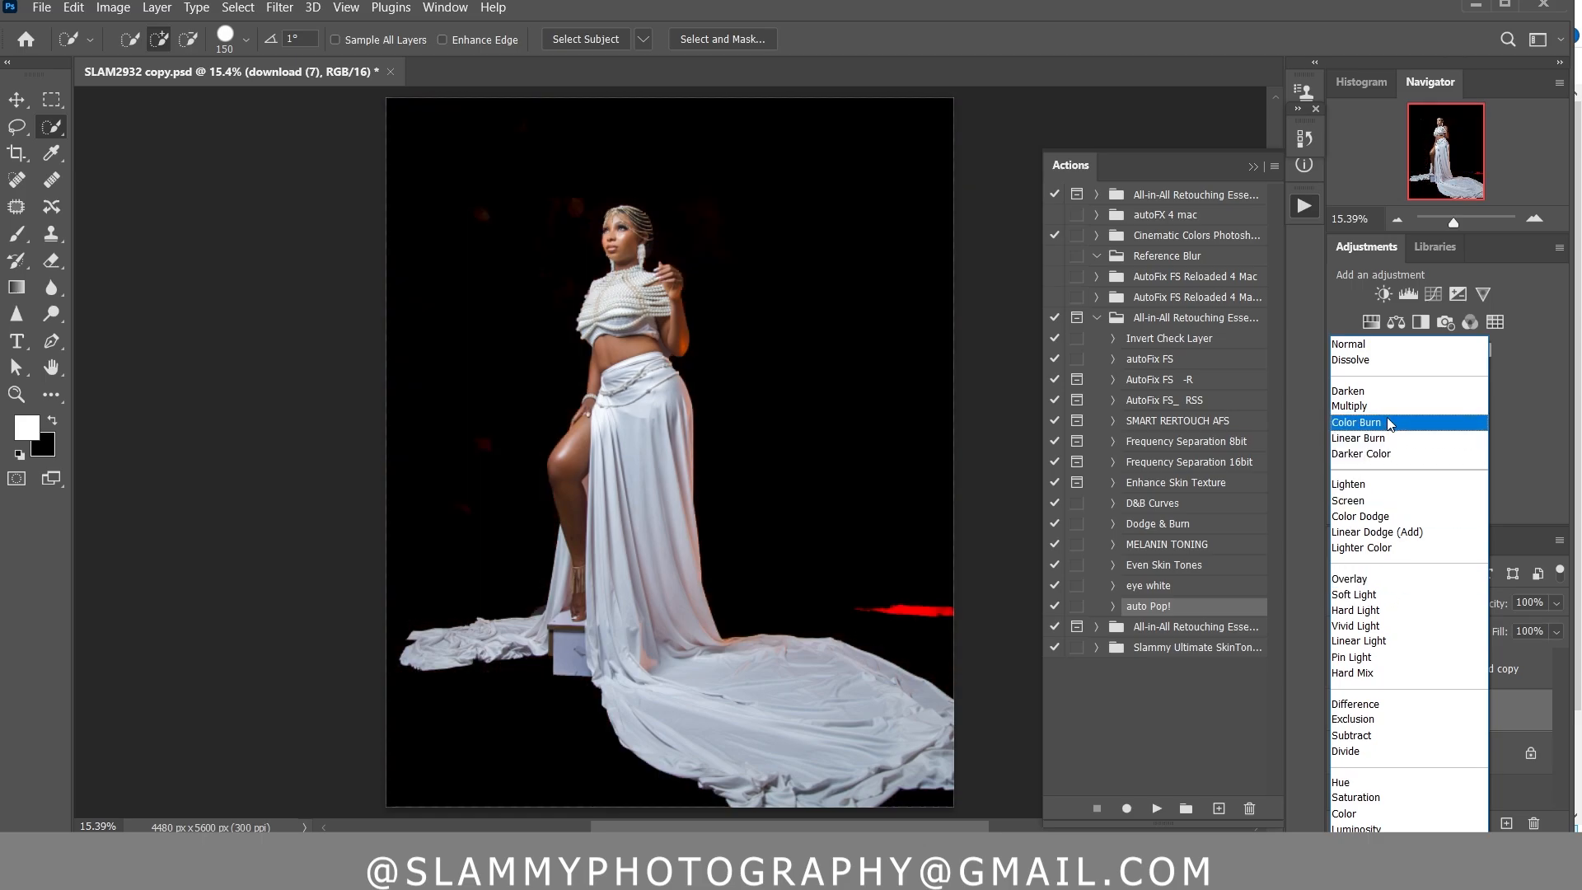
pyautogui.click(1370, 595)
pyautogui.click(1480, 671)
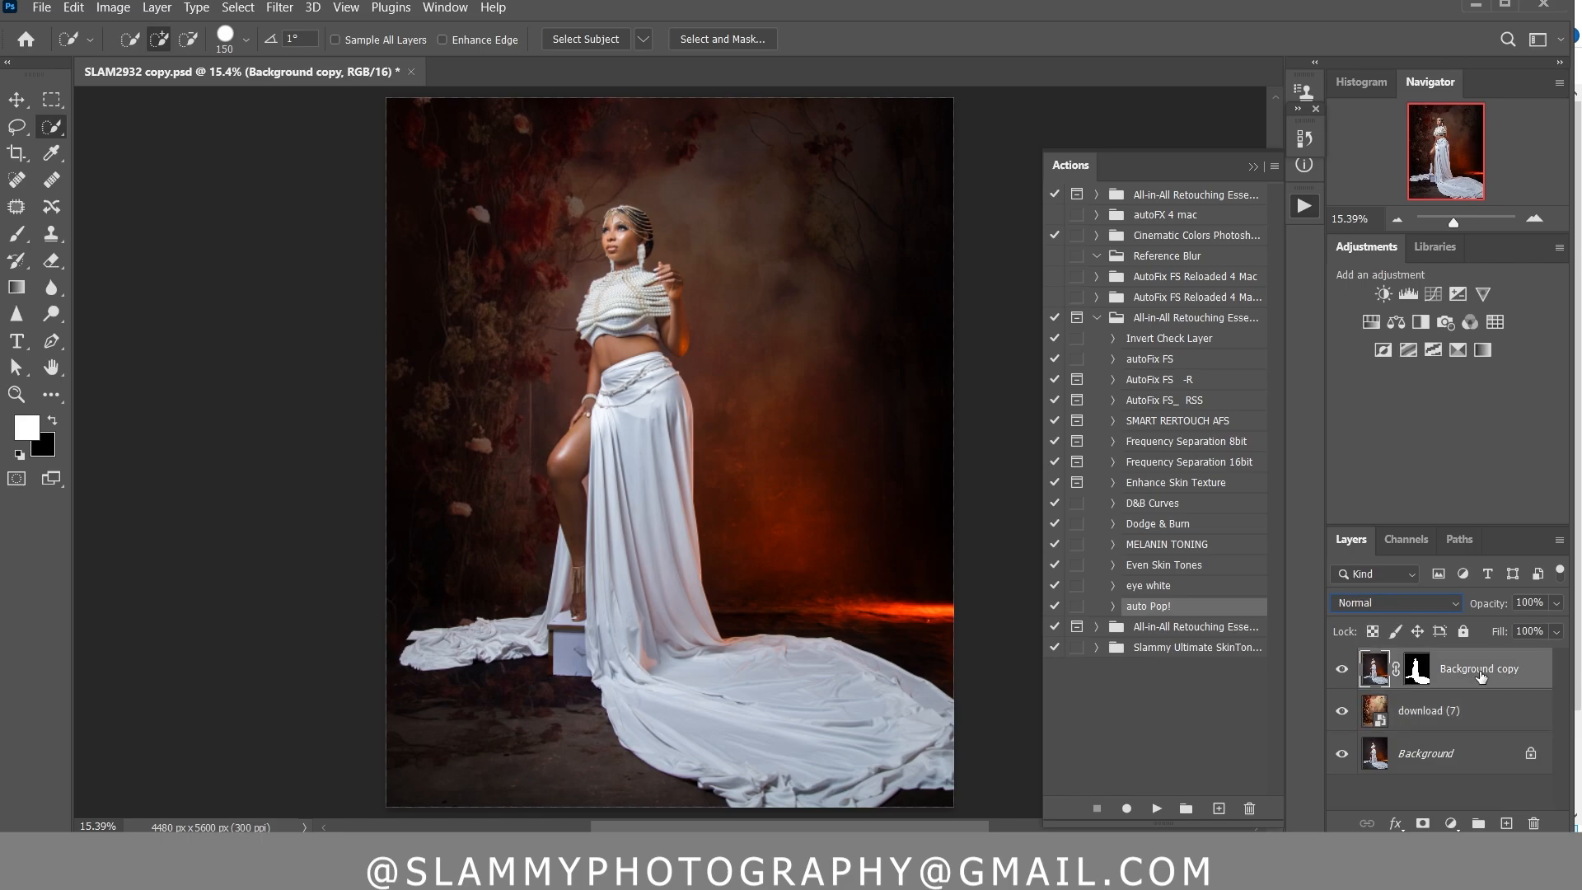
pyautogui.hotkey('ctrl', 'shift', 'alt', 'e')
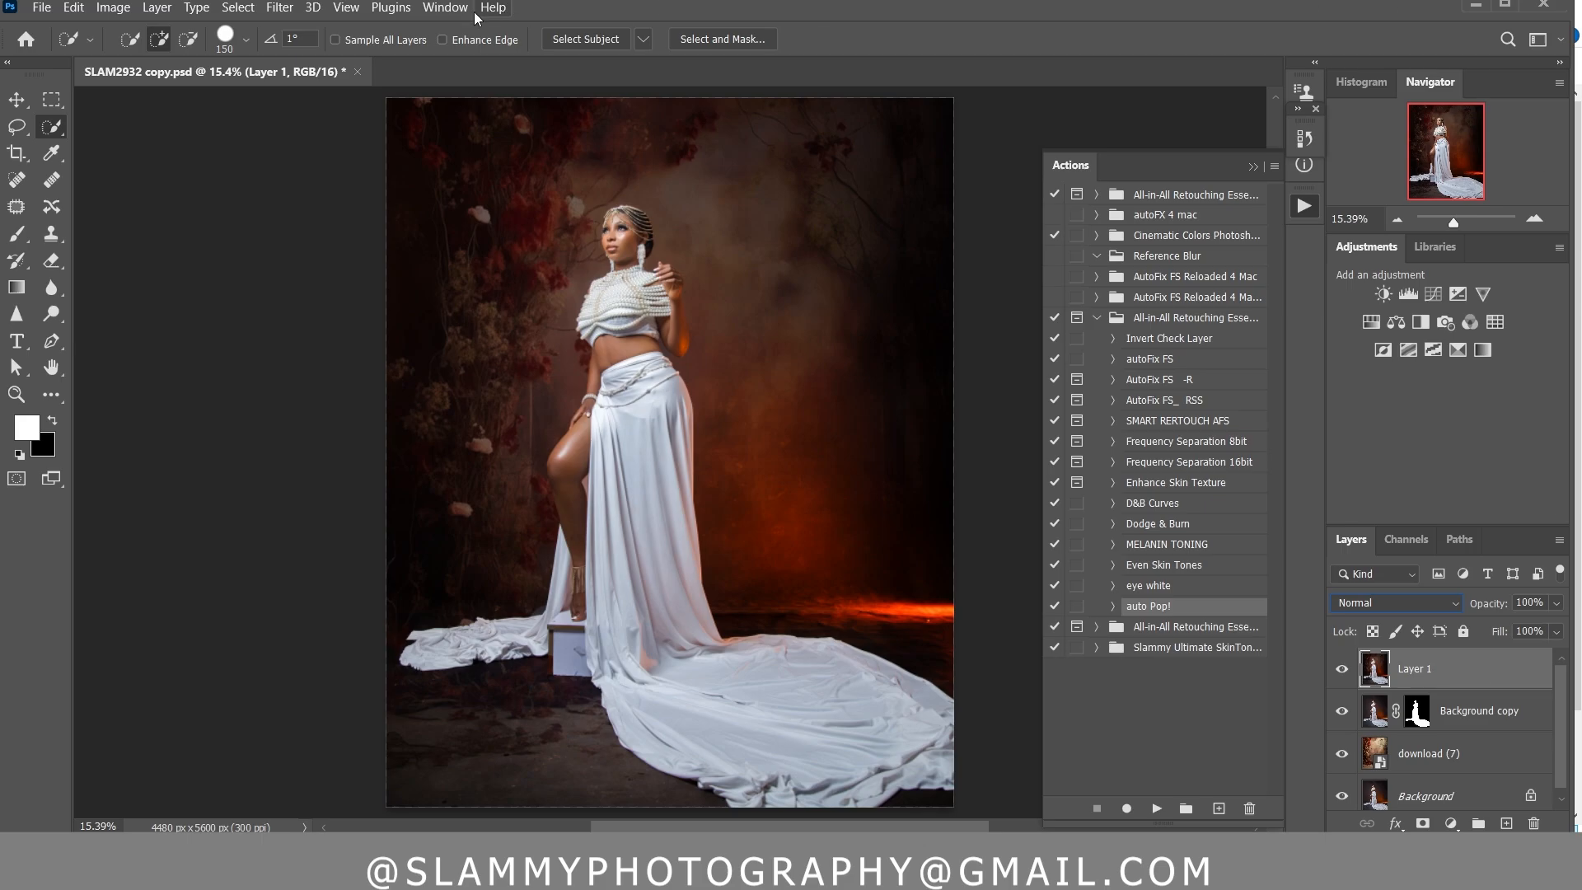
# Open the stamped layer in the Camera Raw Filter and enable Lens Blur
pyautogui.click(278, 10)
pyautogui.click(354, 149)
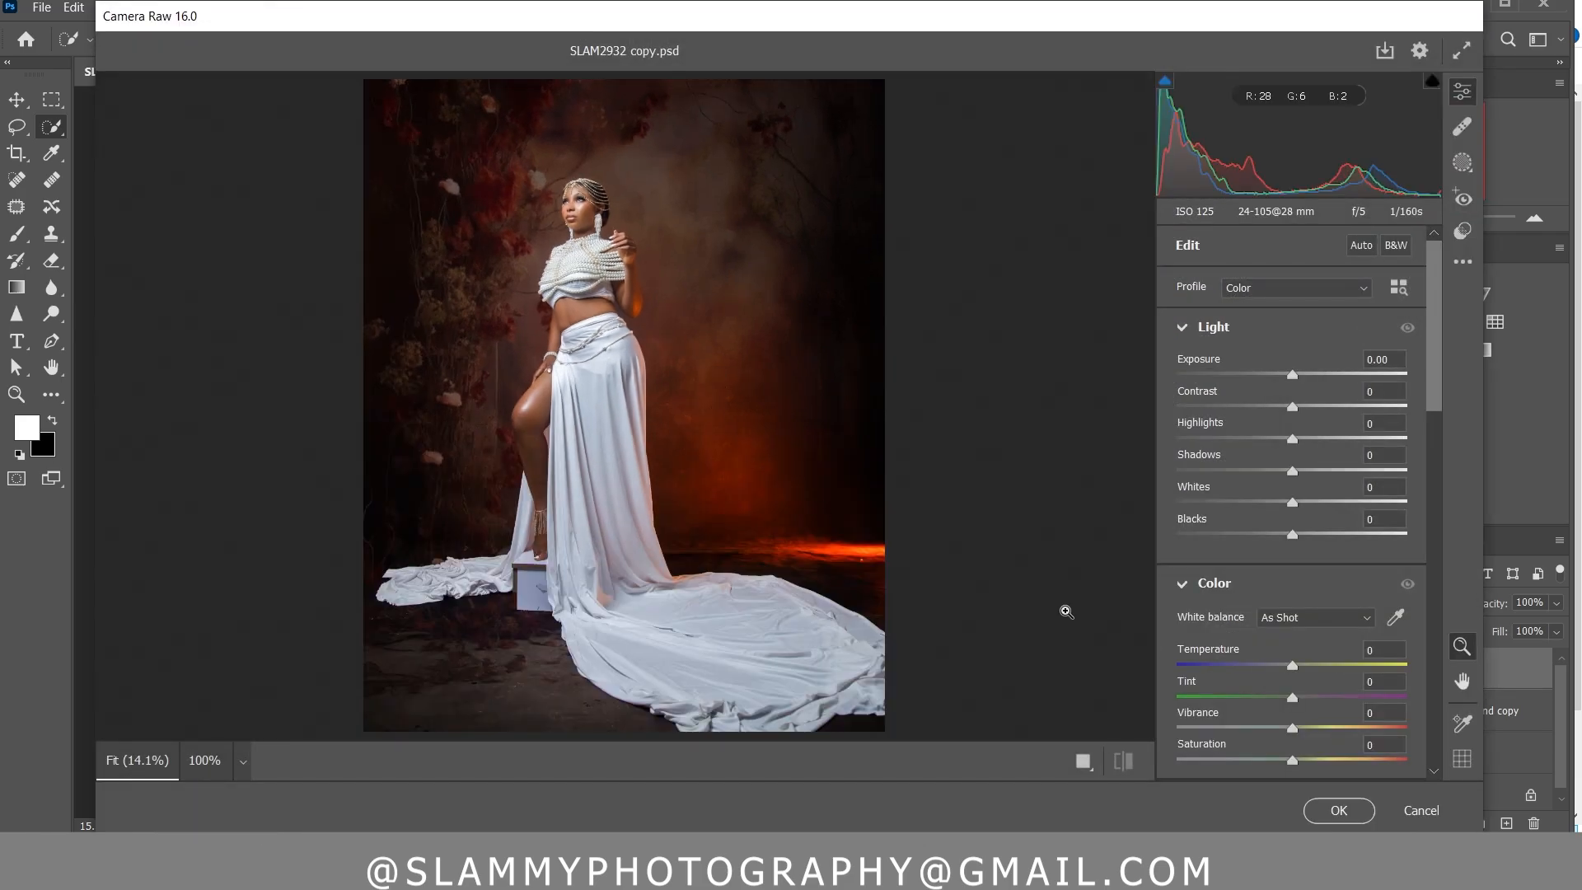
pyautogui.scroll(-15, 1253, 609)
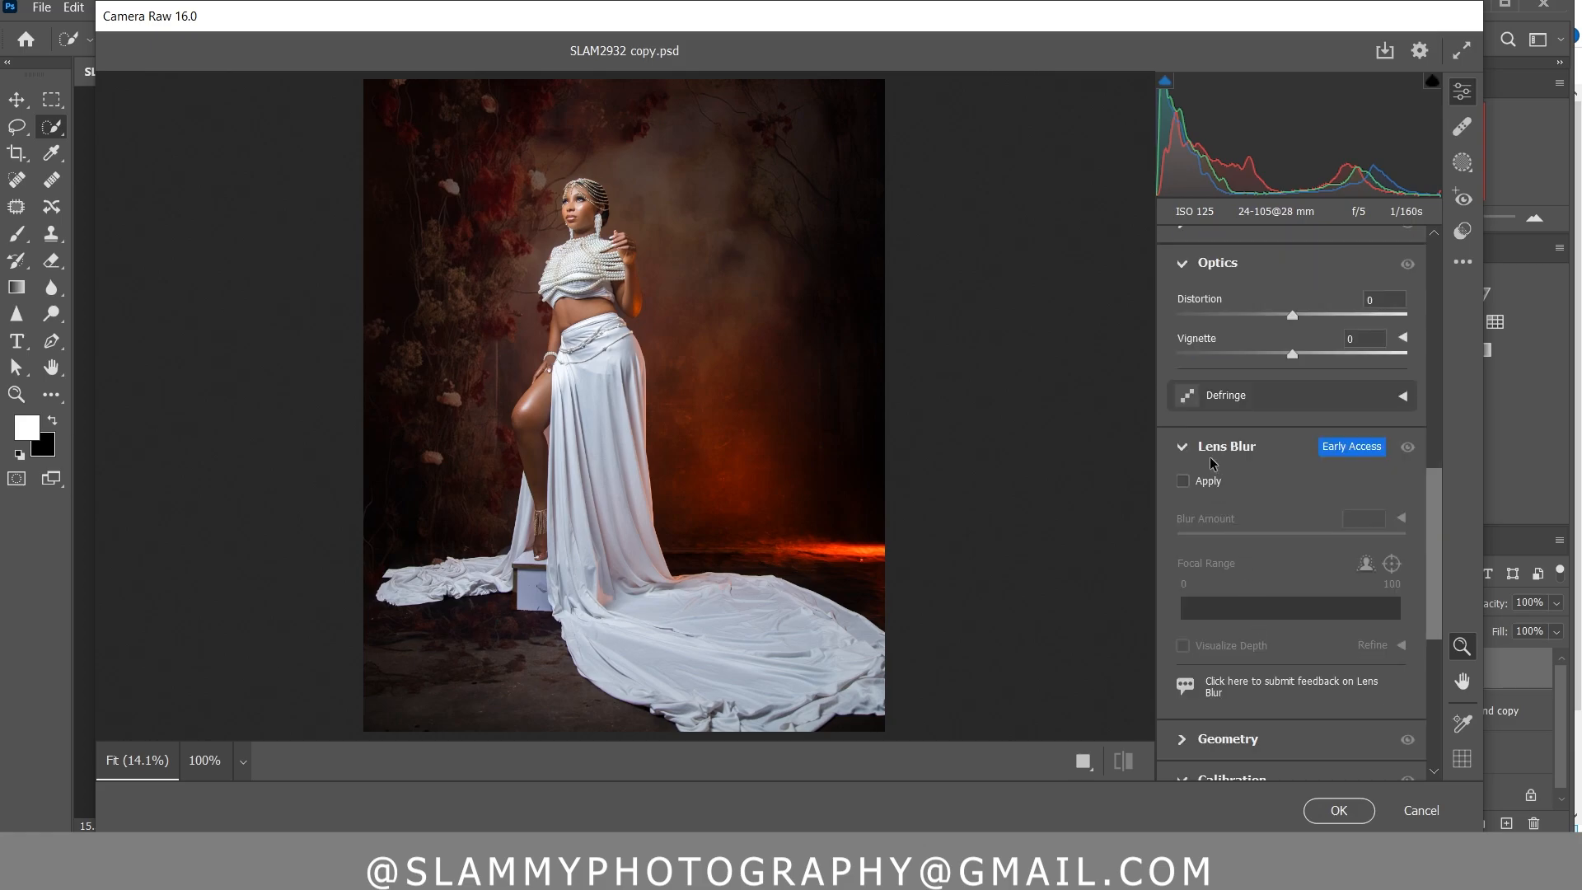
pyautogui.click(1188, 484)
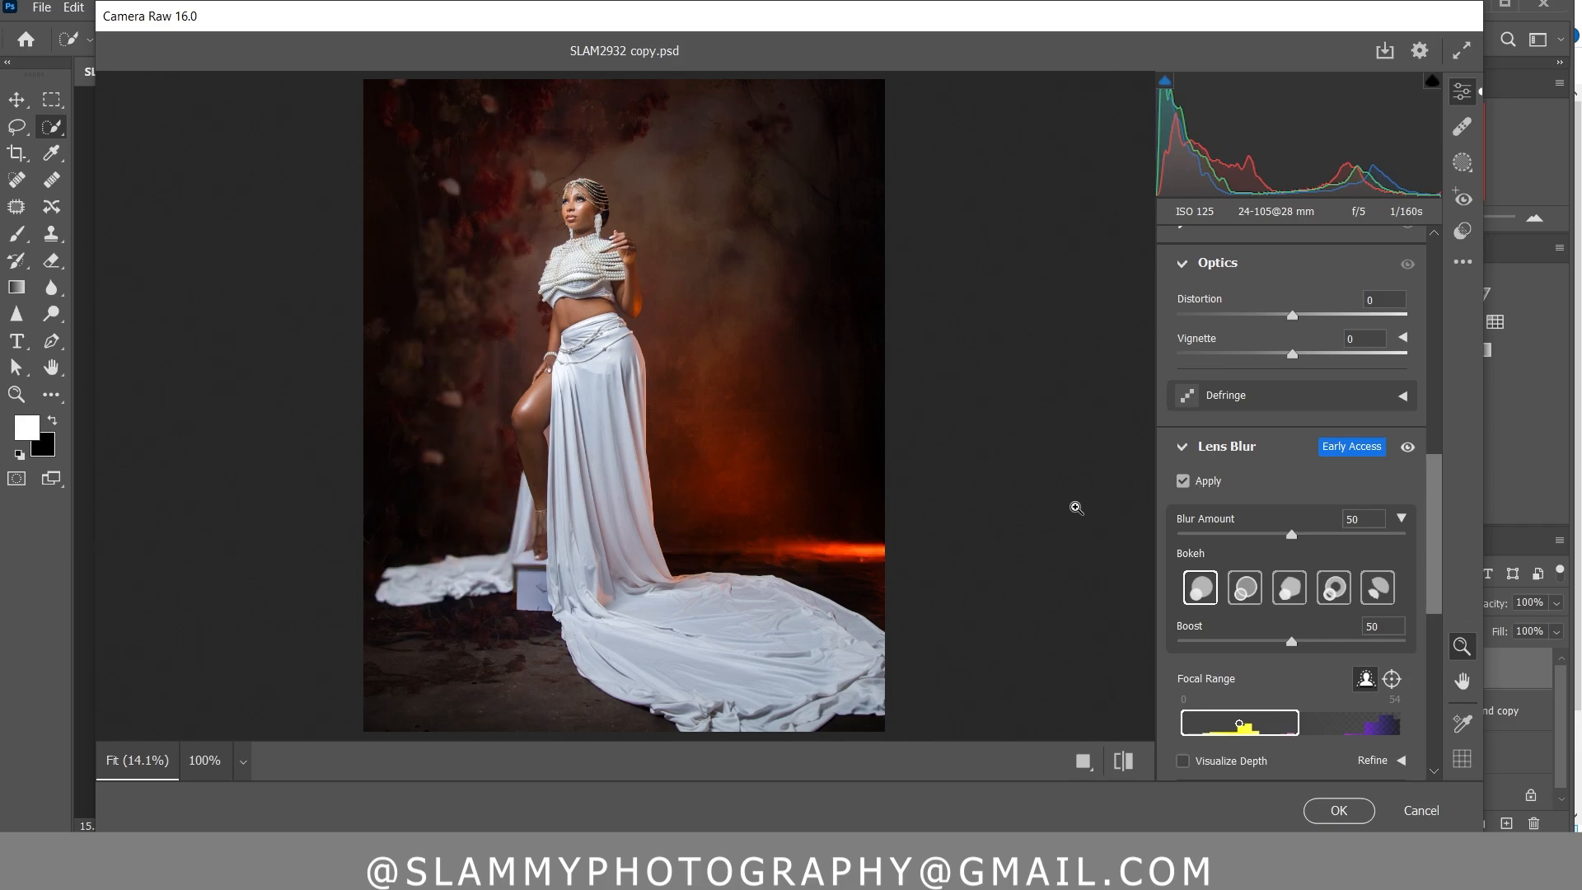
# Try a Lens Blur amount of 90 and alternative bokeh shapes, restoring the amount to 50 and the first bokeh shape
pyautogui.moveTo(1291, 535); pyautogui.dragTo(1422, 537)
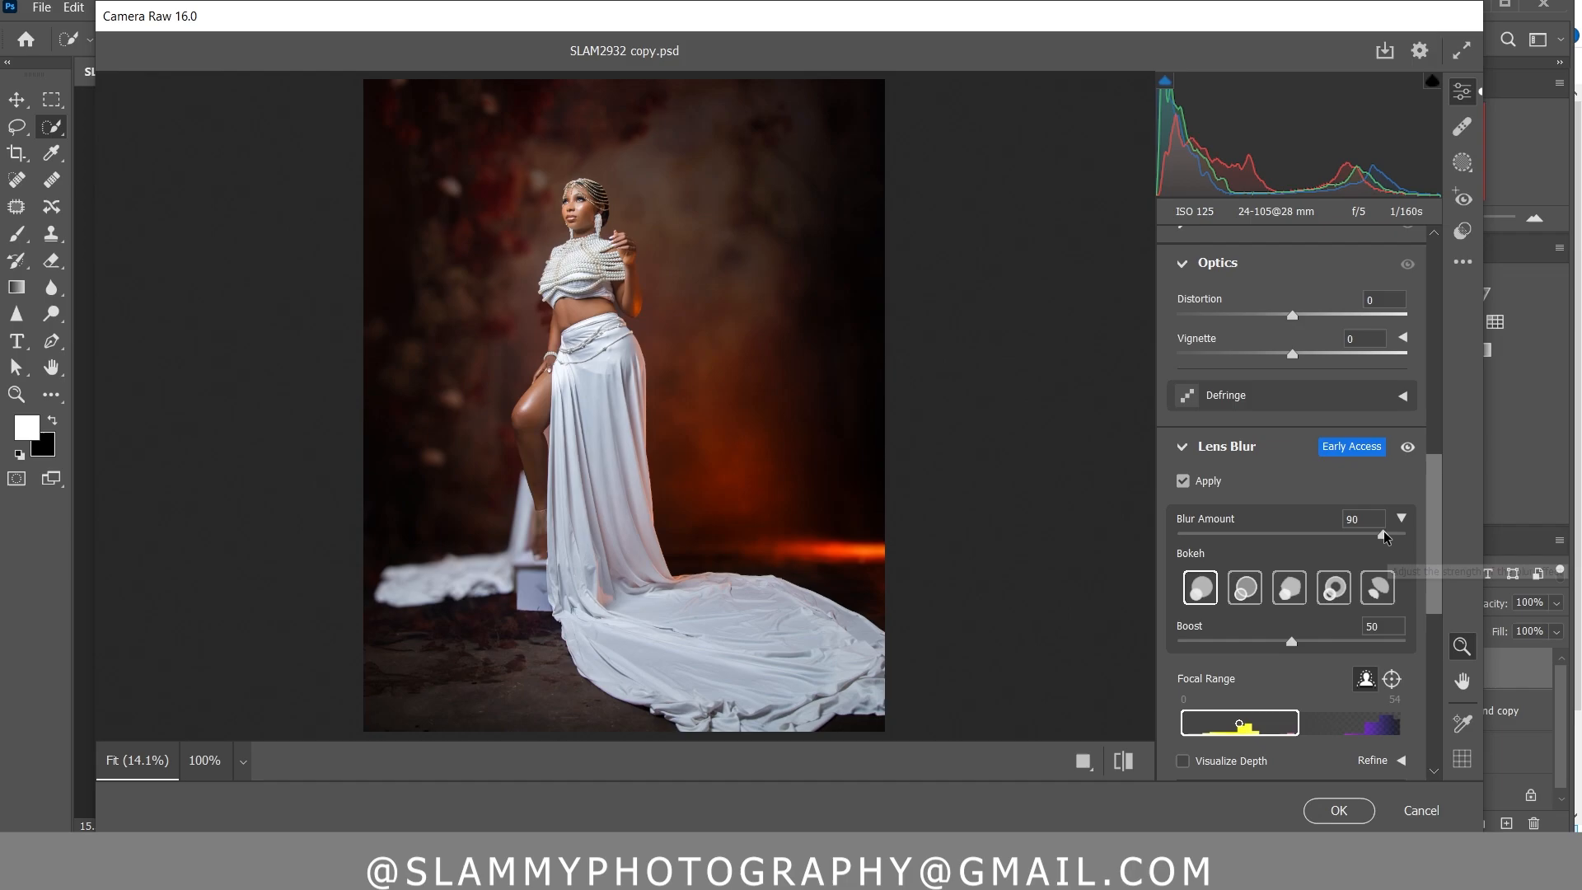
pyautogui.doubleClick(1406, 535)
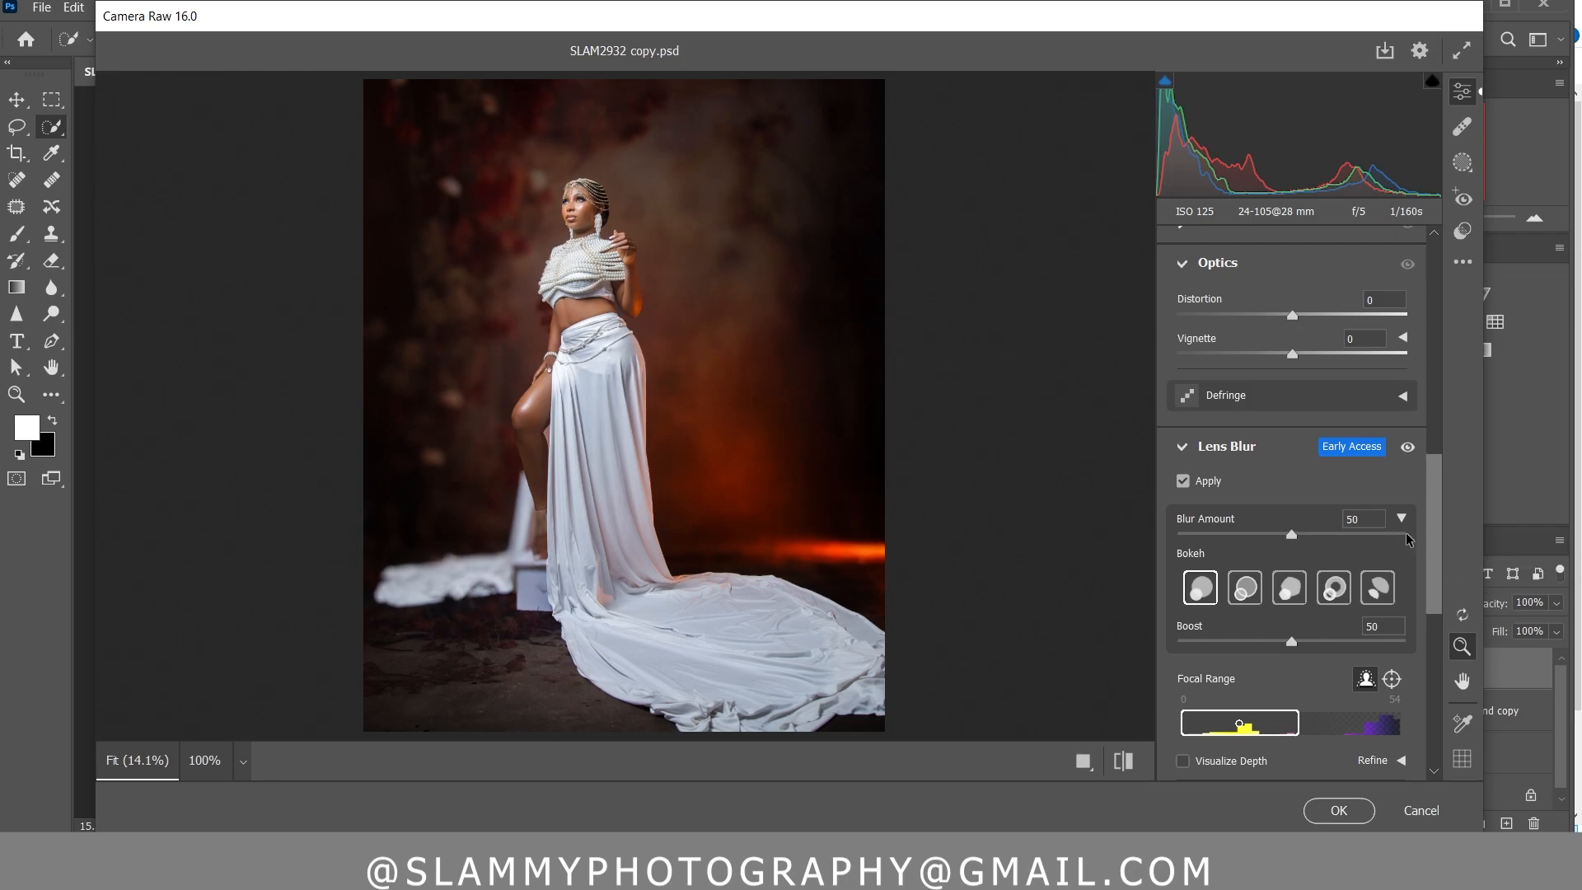
pyautogui.click(1234, 588)
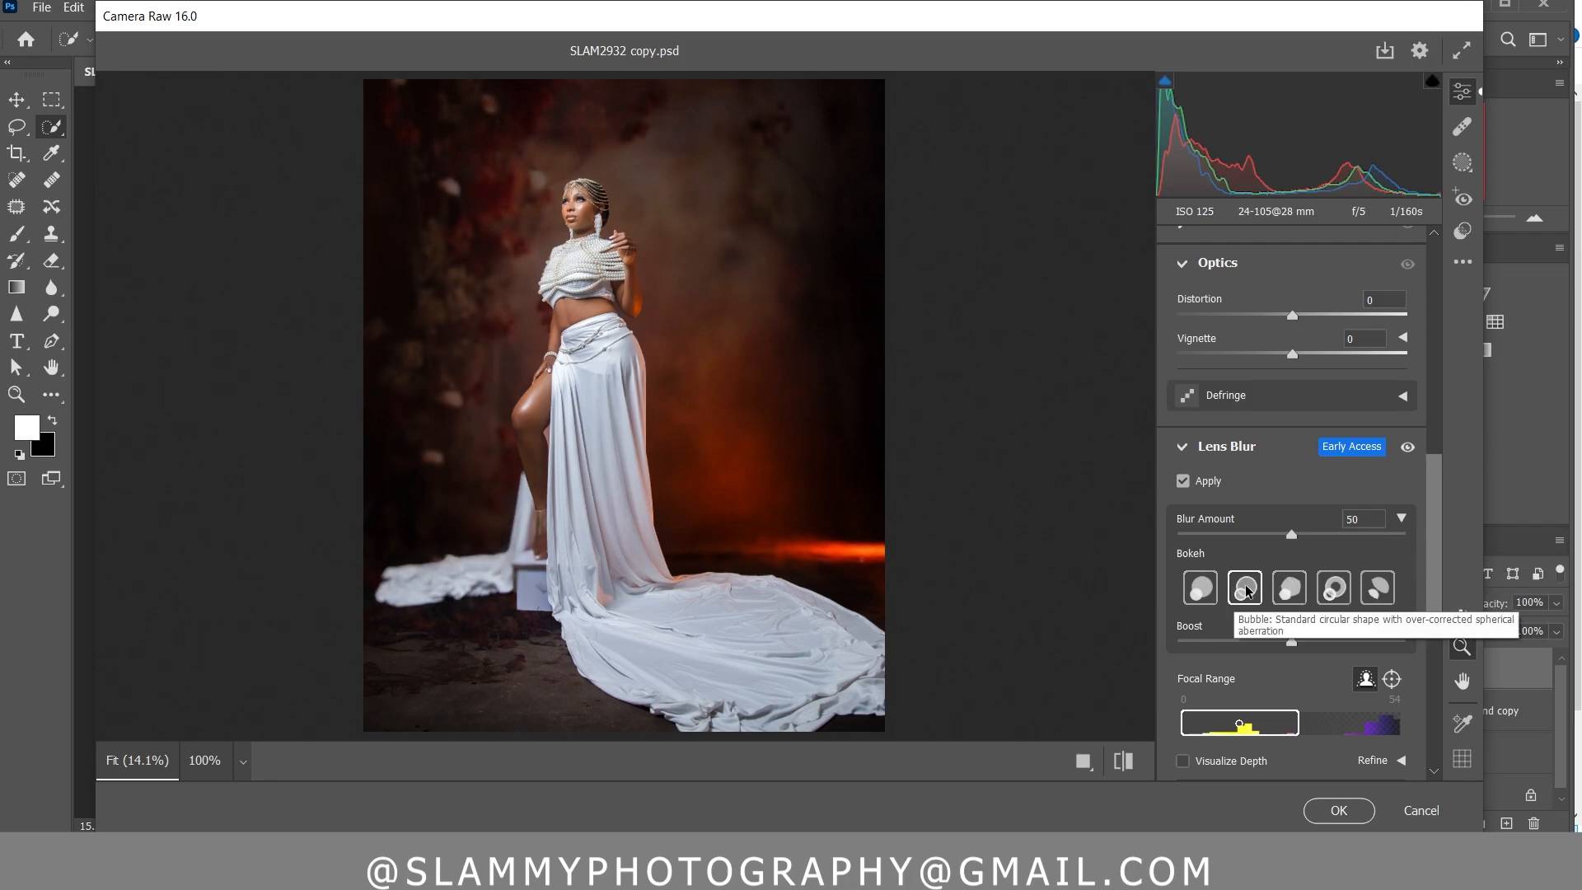
pyautogui.click(1288, 592)
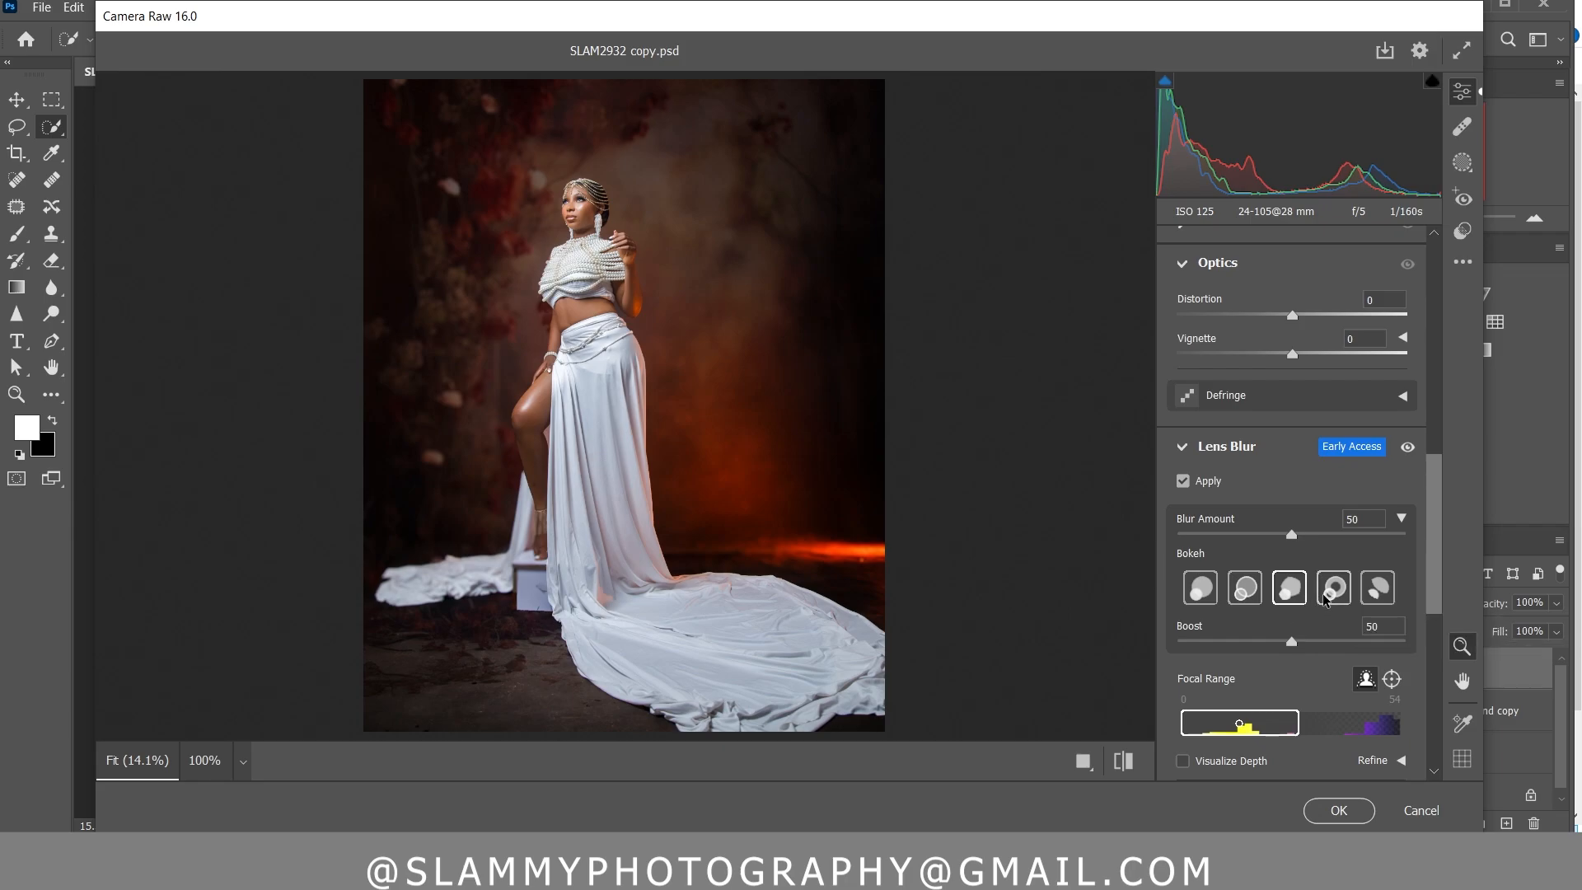
pyautogui.click(1245, 590)
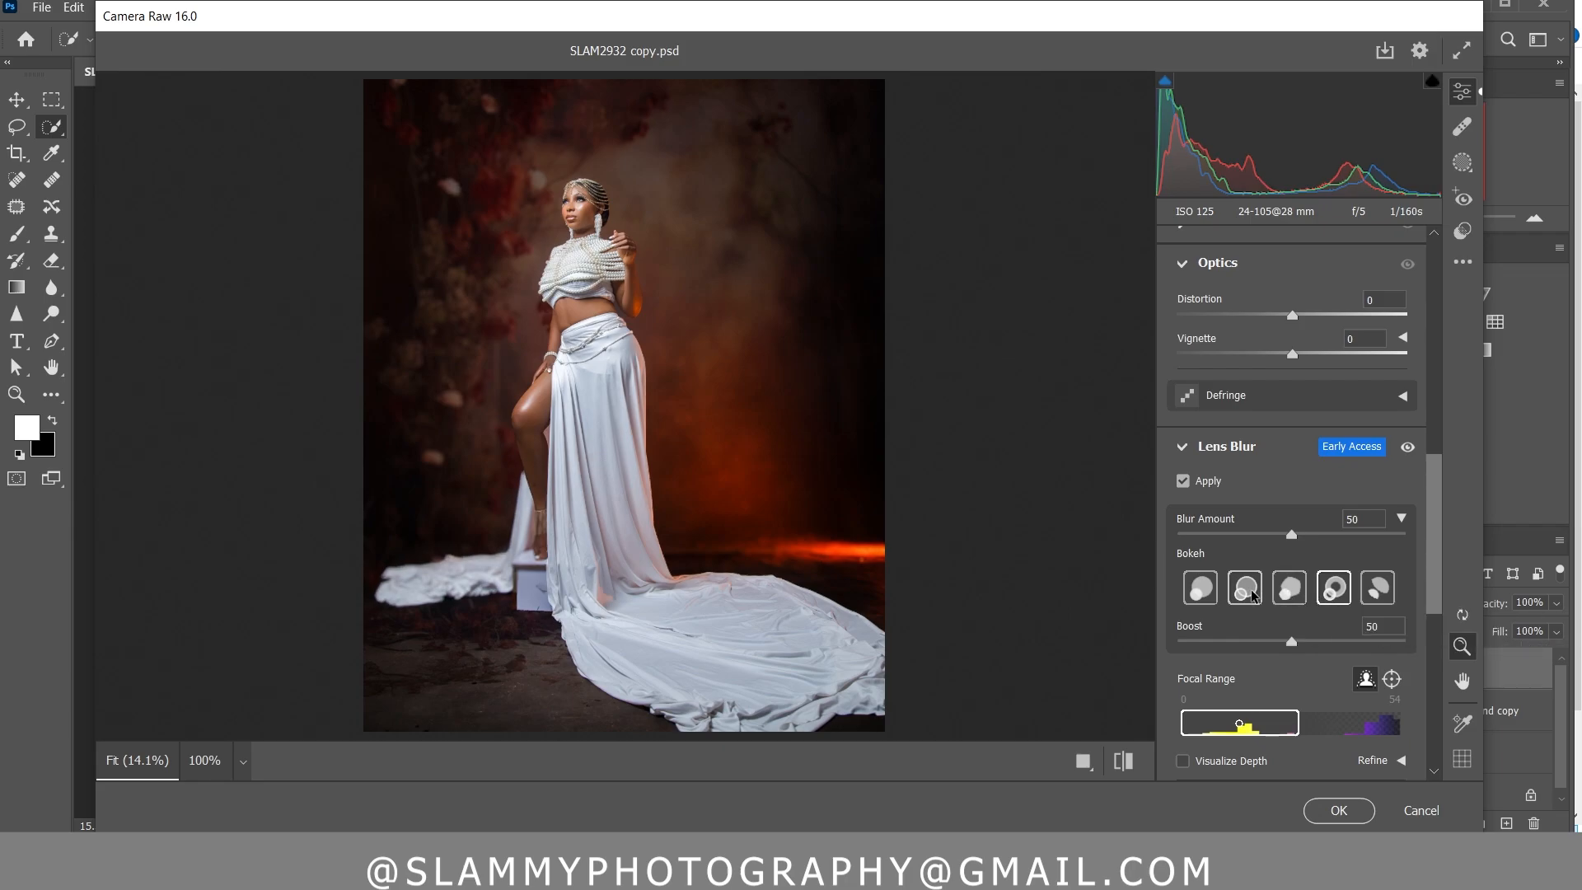
pyautogui.click(1206, 591)
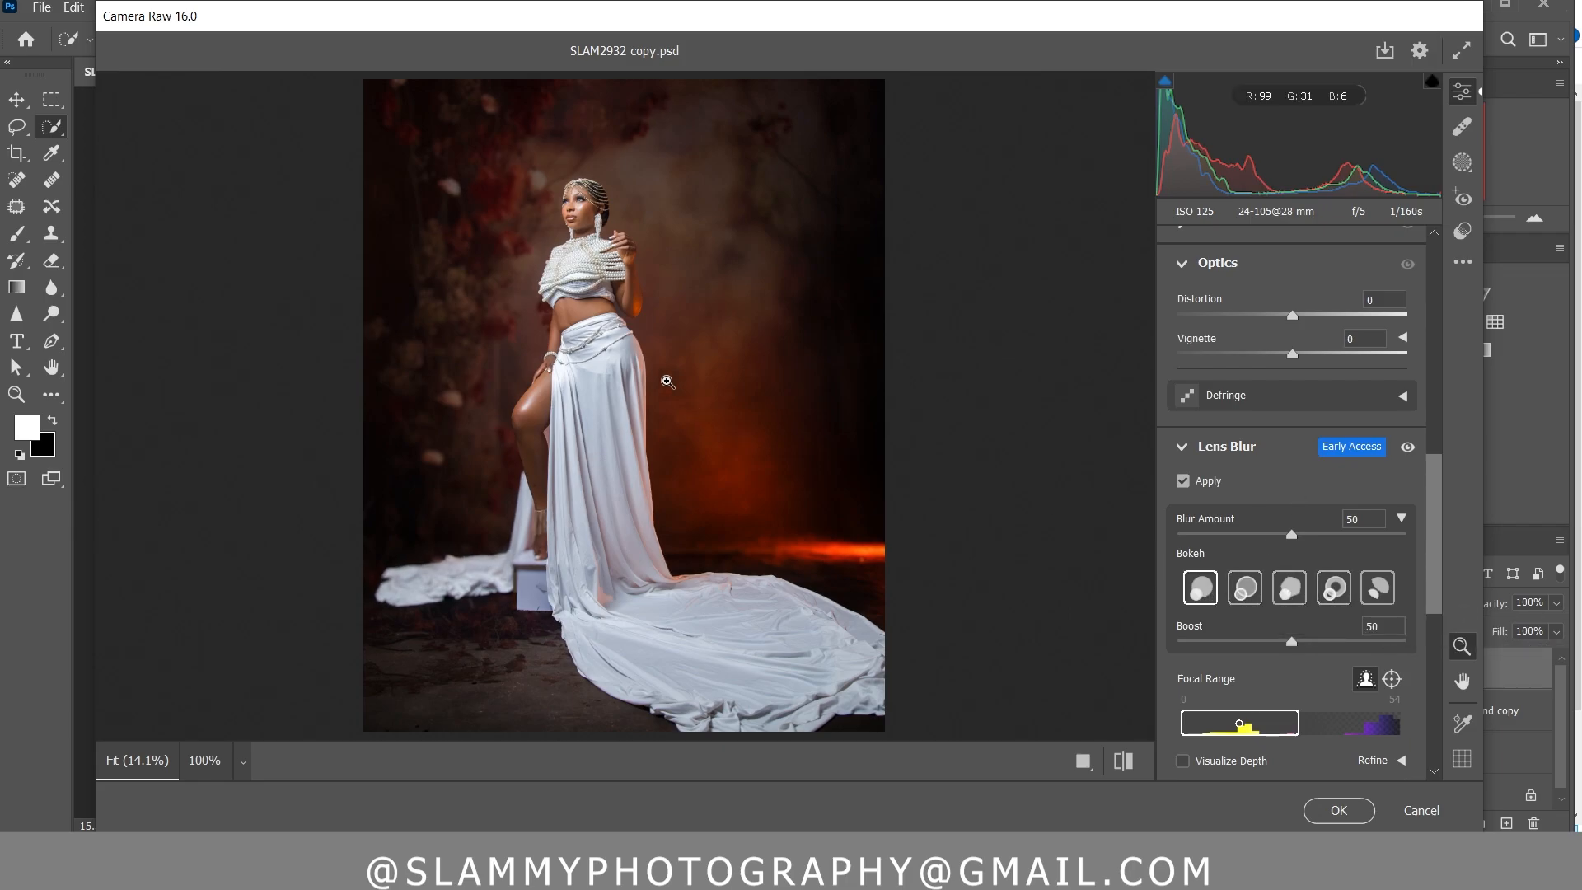
# Set the Exposure to +0.36 and the Blacks to -11 in the Camera Raw light adjustments
pyautogui.scroll(5, 1307, 407)
pyautogui.scroll(3, 1307, 407)
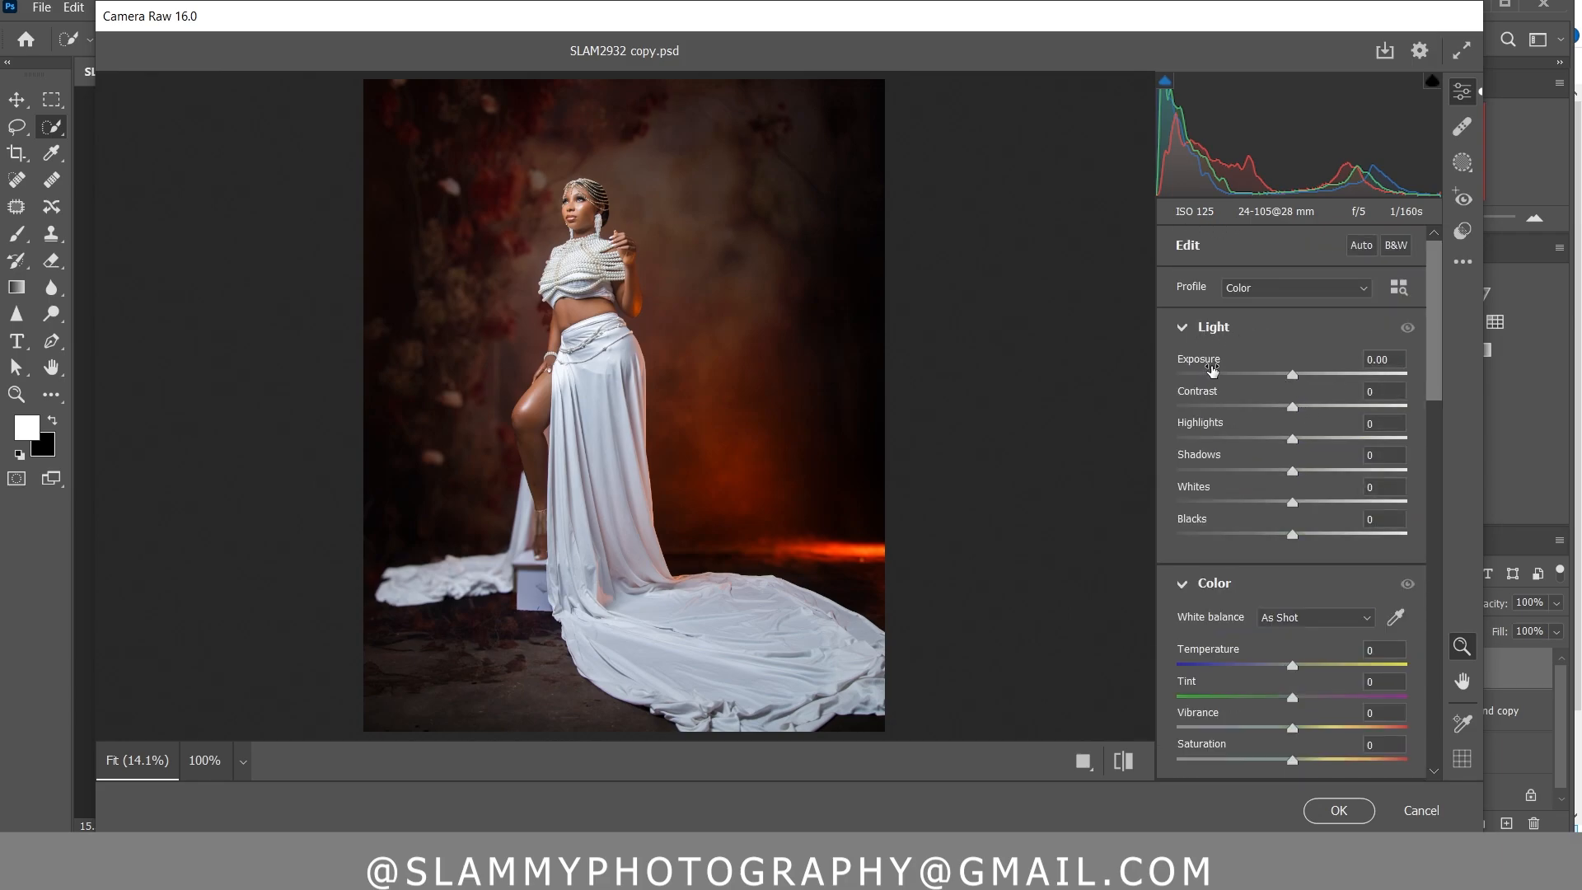
pyautogui.moveTo(1211, 368); pyautogui.dragTo(1218, 372)
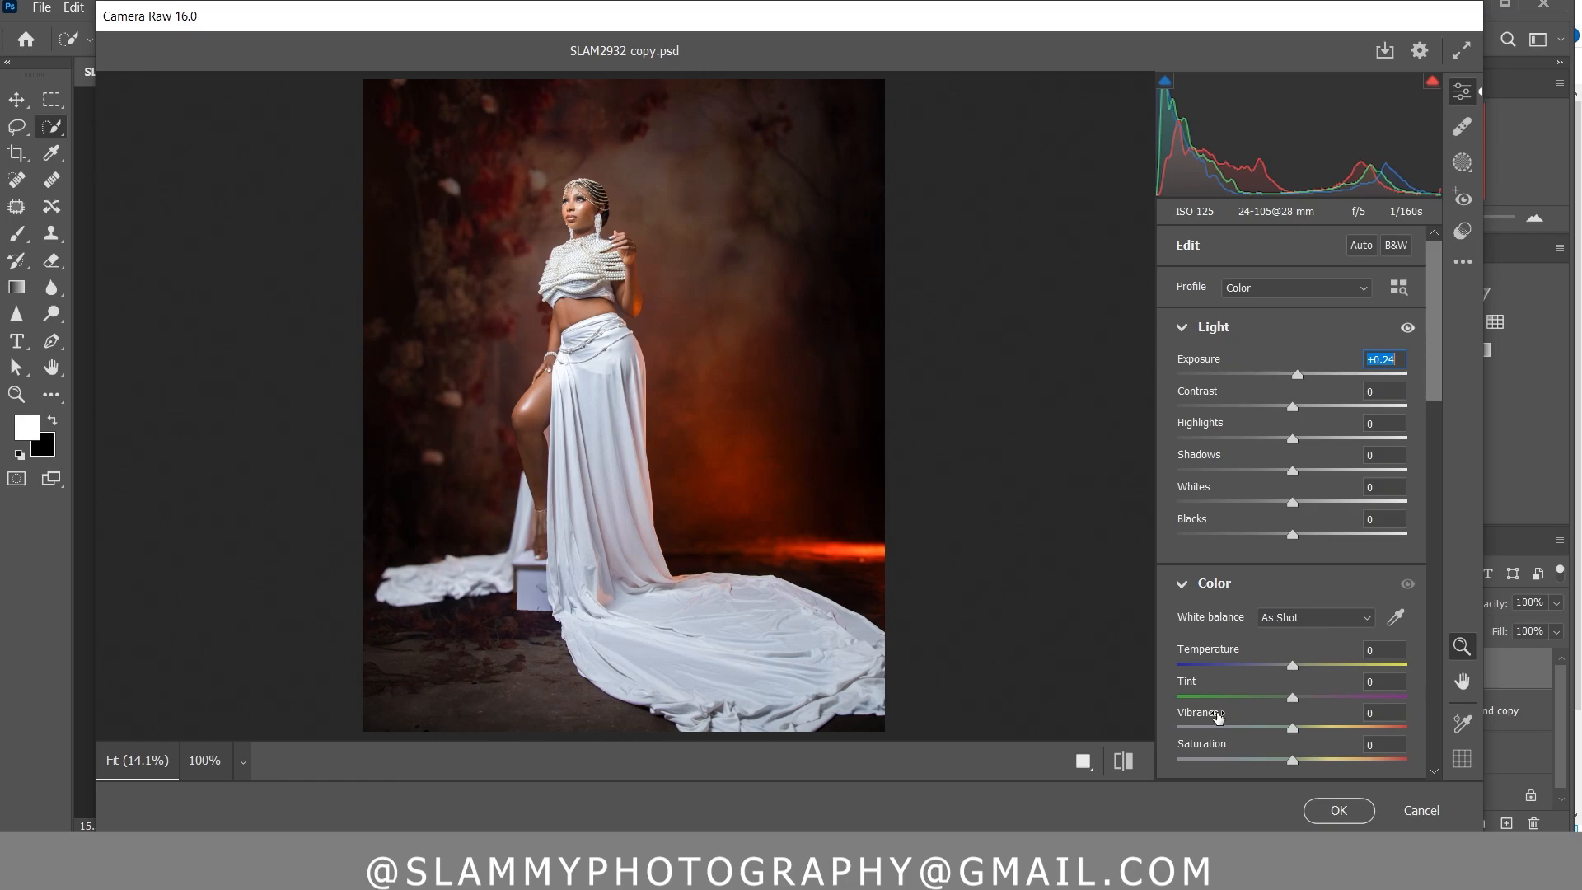
pyautogui.click(1263, 385)
pyautogui.moveTo(1233, 519); pyautogui.dragTo(1223, 519)
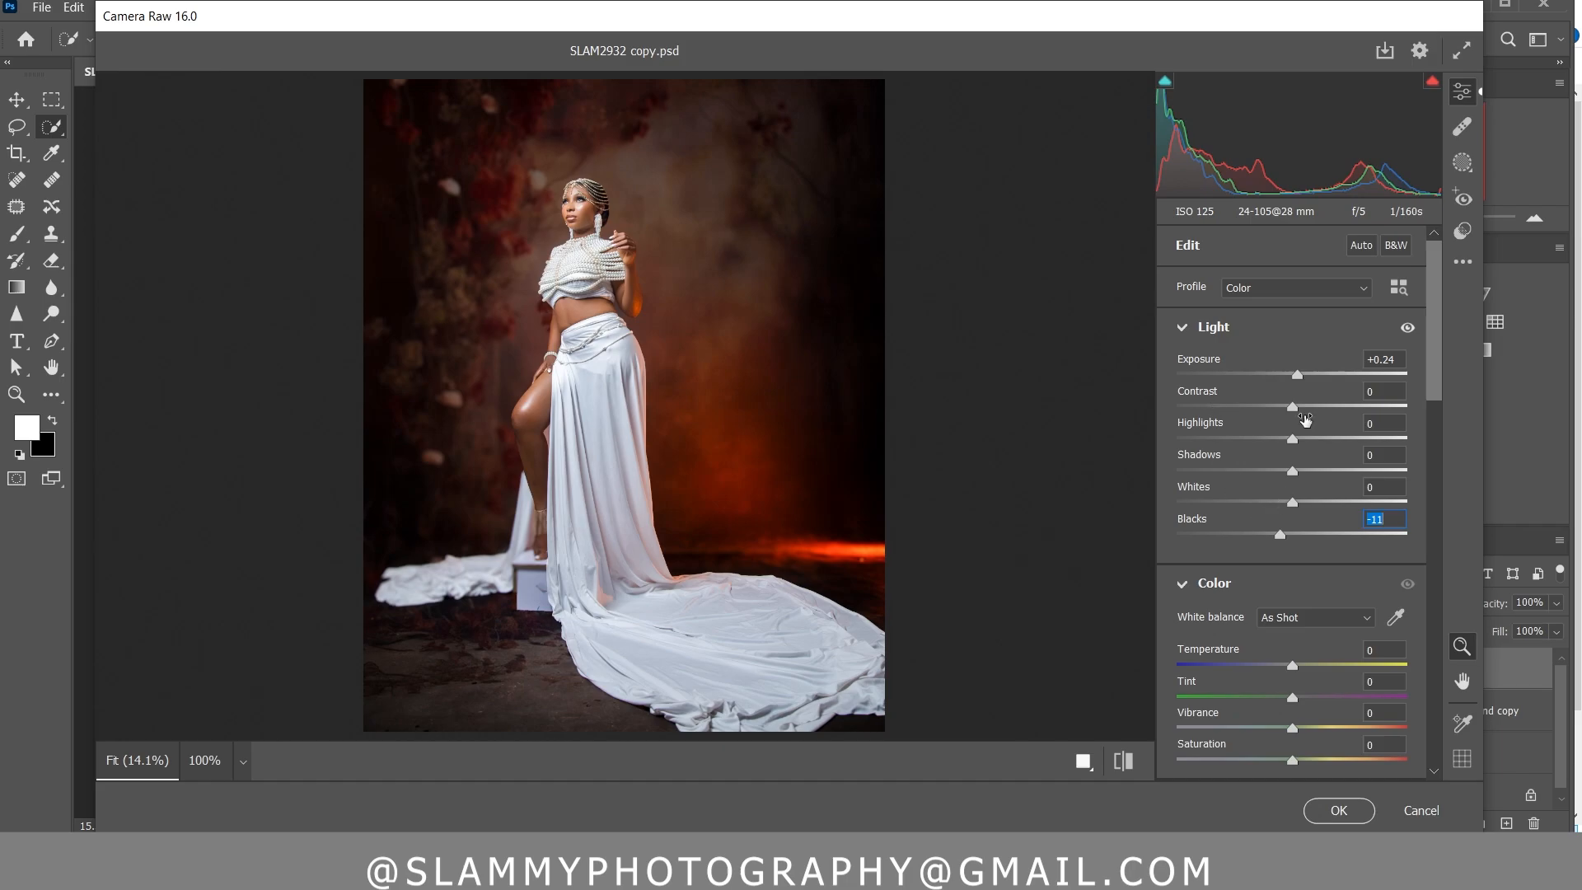
pyautogui.moveTo(1217, 361); pyautogui.dragTo(1228, 360)
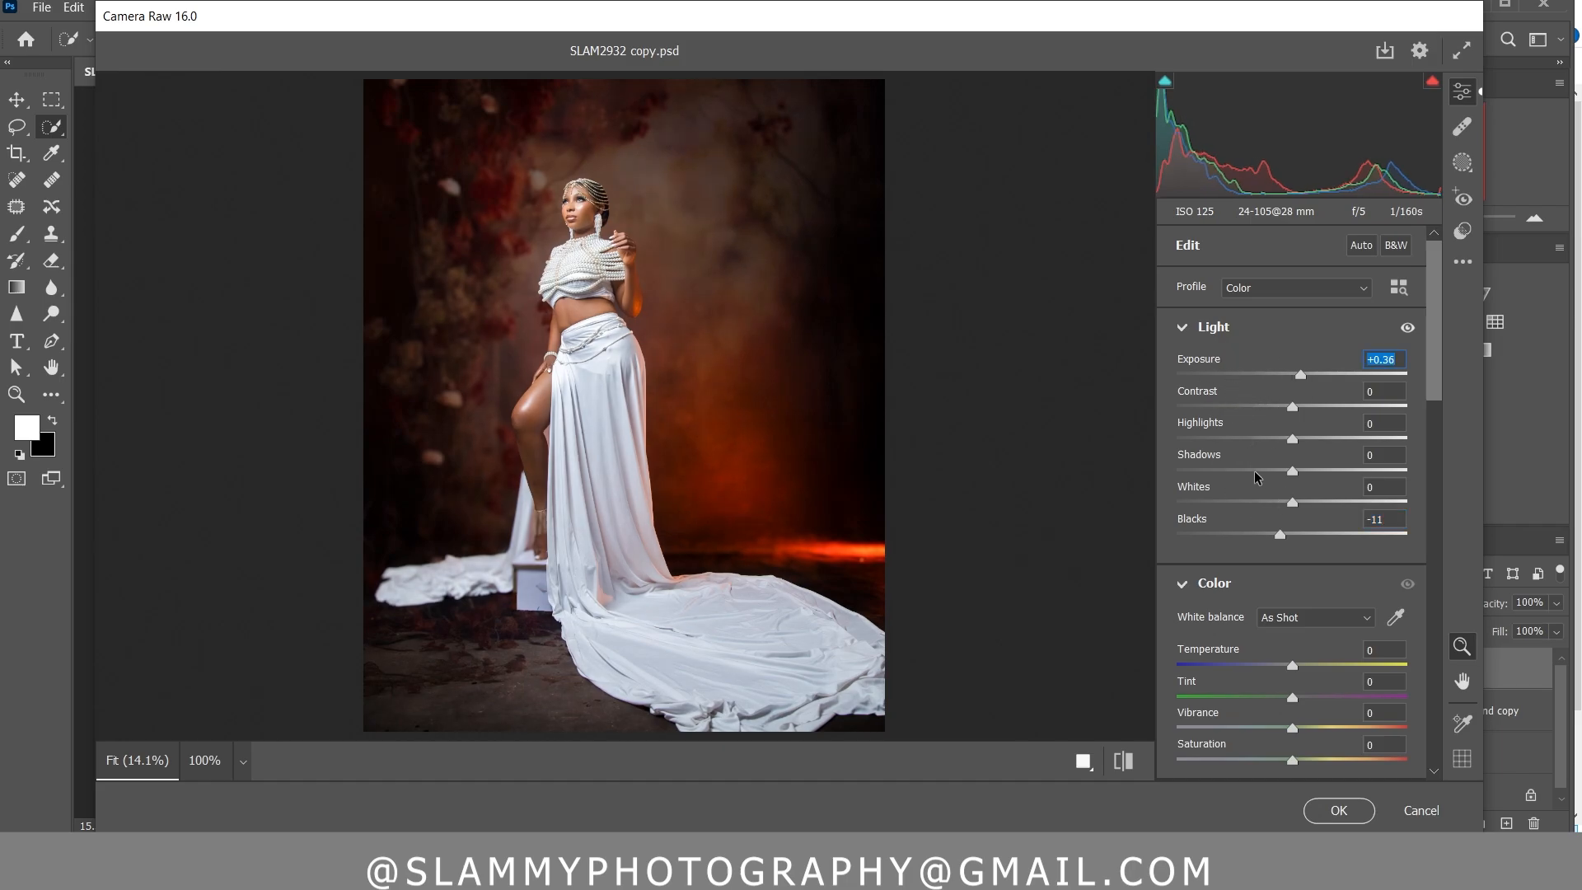
# Set Vibrance to +39 with Saturation at 0, and compare the before and after previews
pyautogui.moveTo(1217, 714); pyautogui.dragTo(1260, 714)
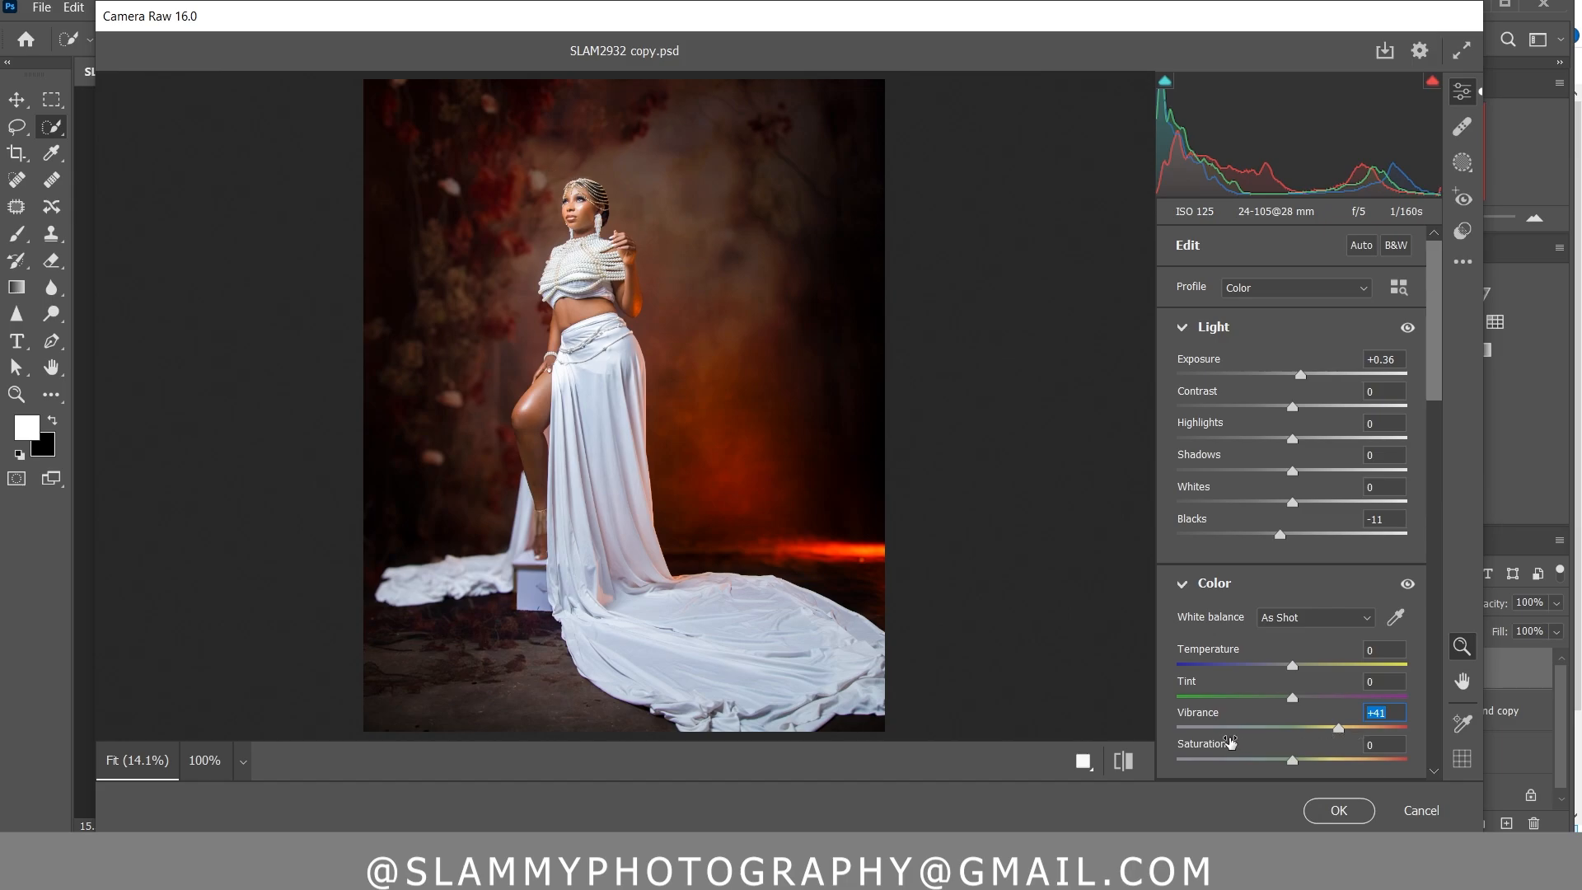
pyautogui.moveTo(1229, 751); pyautogui.dragTo(1218, 716)
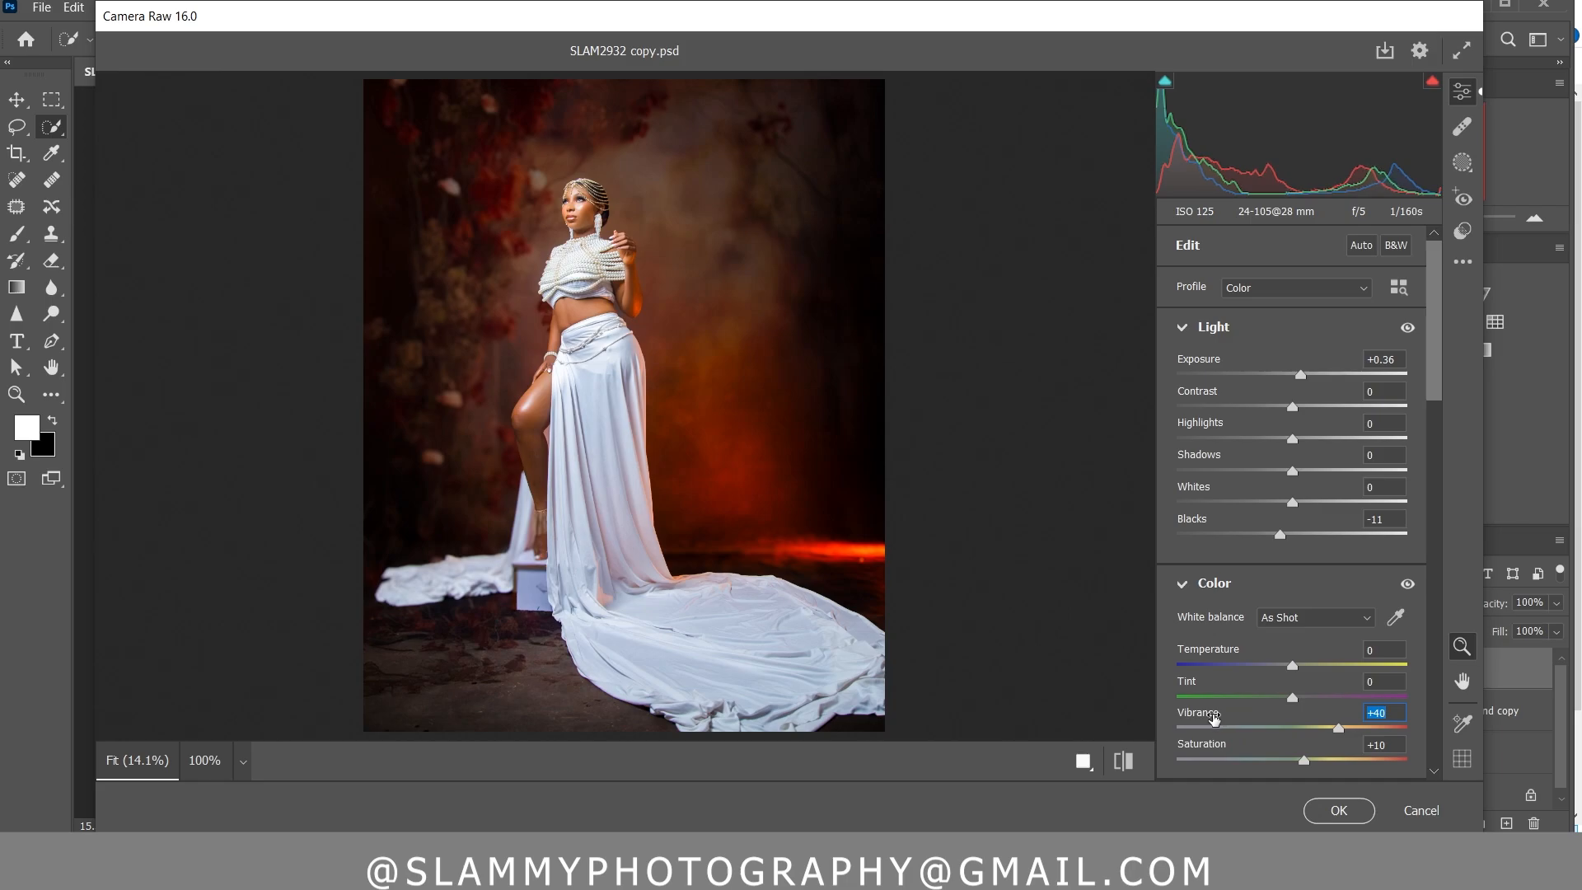
pyautogui.doubleClick(1304, 760)
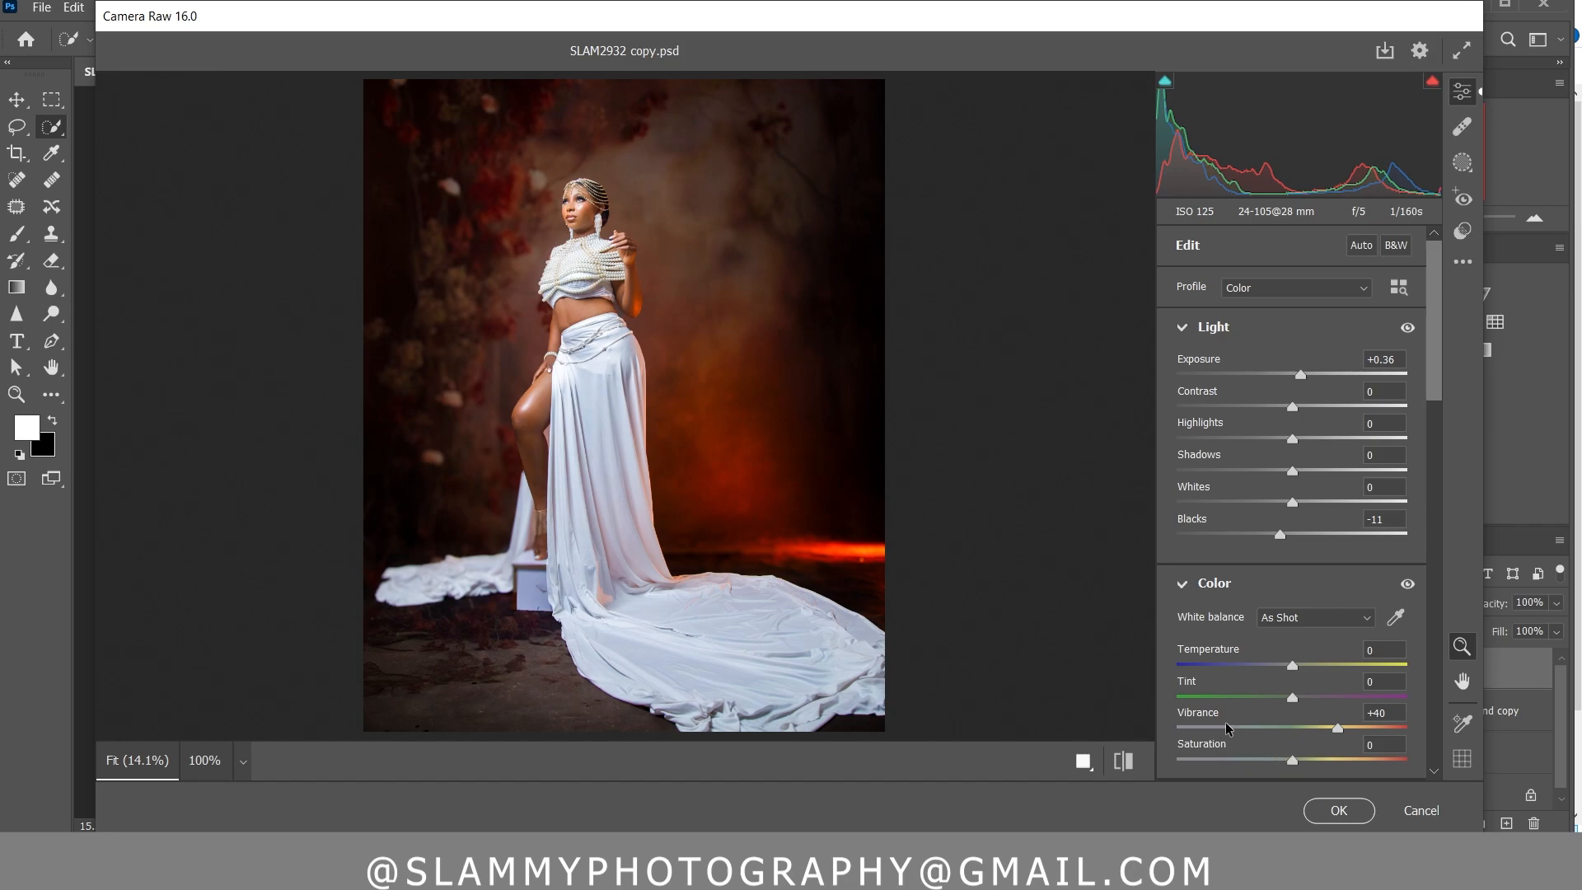
pyautogui.moveTo(1234, 720); pyautogui.dragTo(1232, 718)
pyautogui.click(1130, 767)
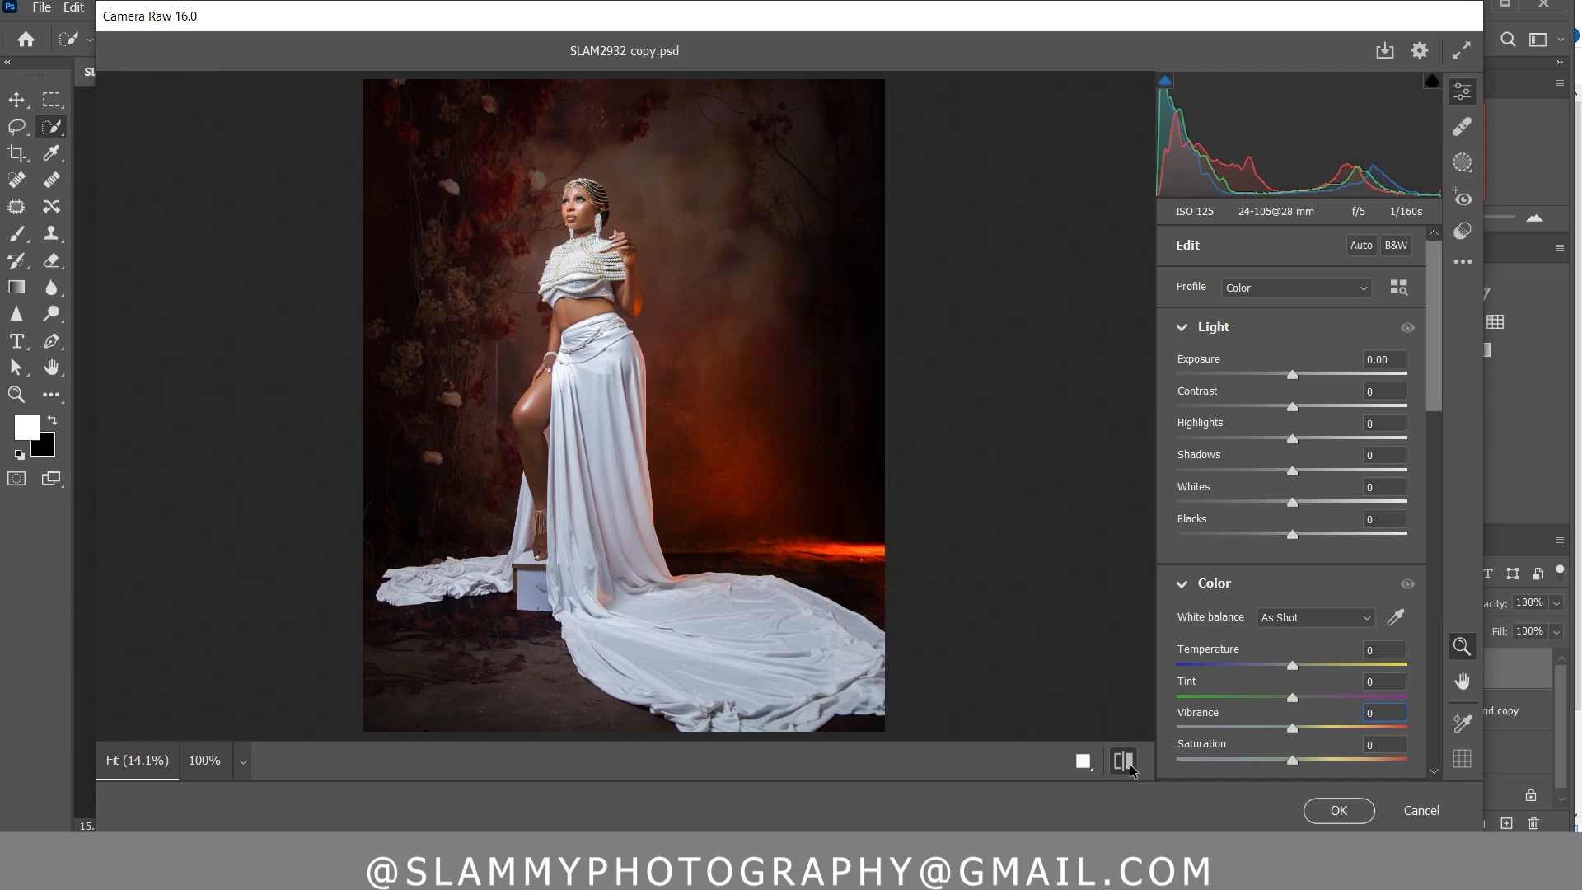
pyautogui.click(1131, 767)
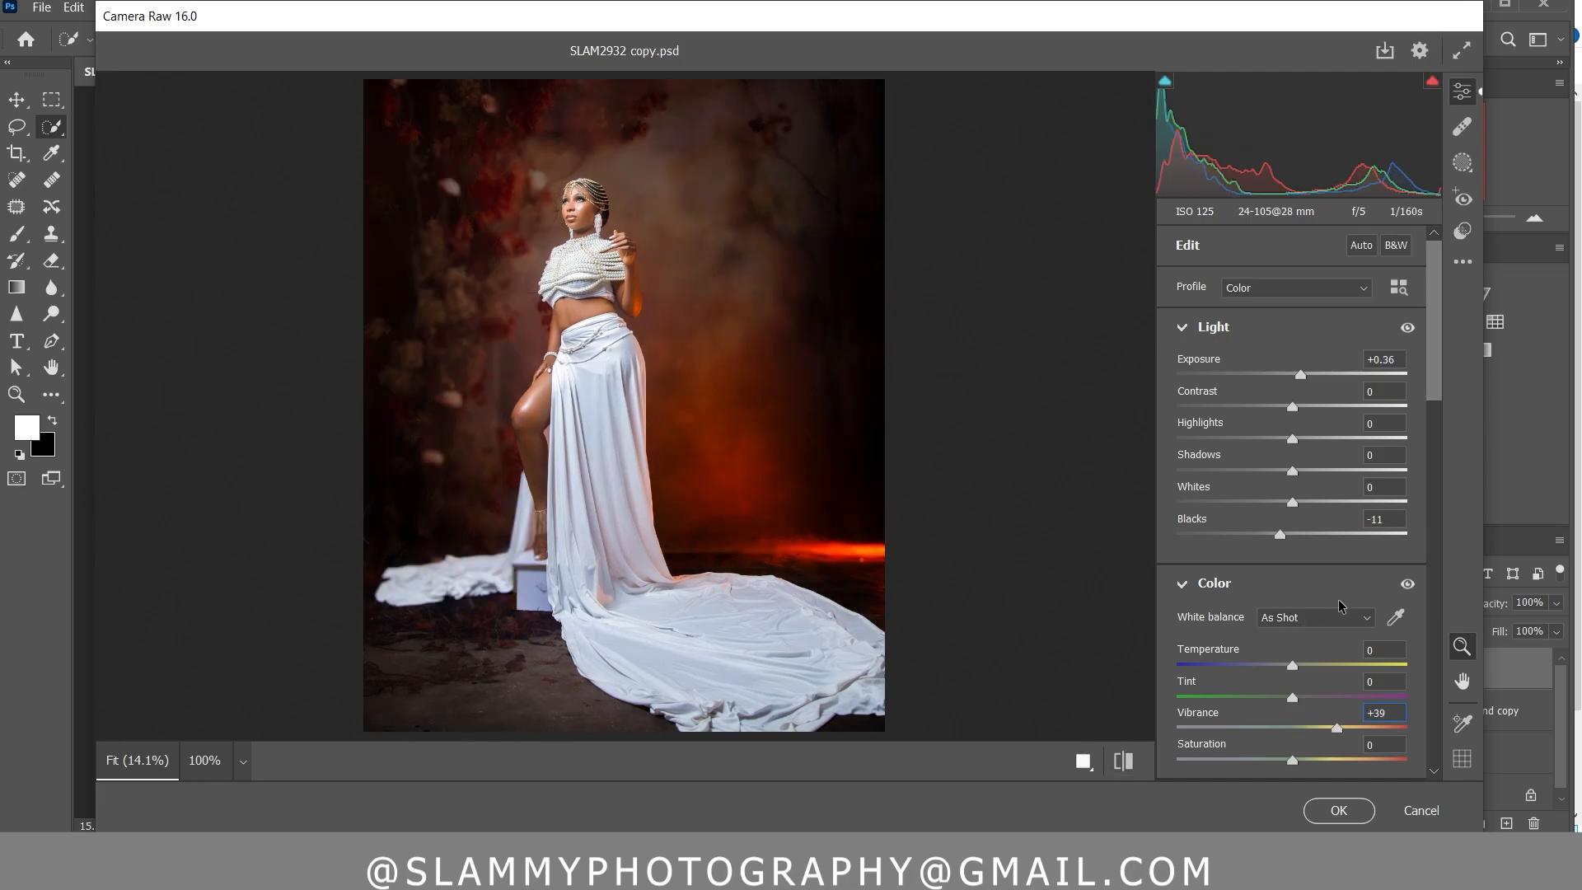
# Cool the white balance to a Temperature of -2 and apply the Camera Raw adjustments
pyautogui.moveTo(1235, 656); pyautogui.dragTo(1242, 657)
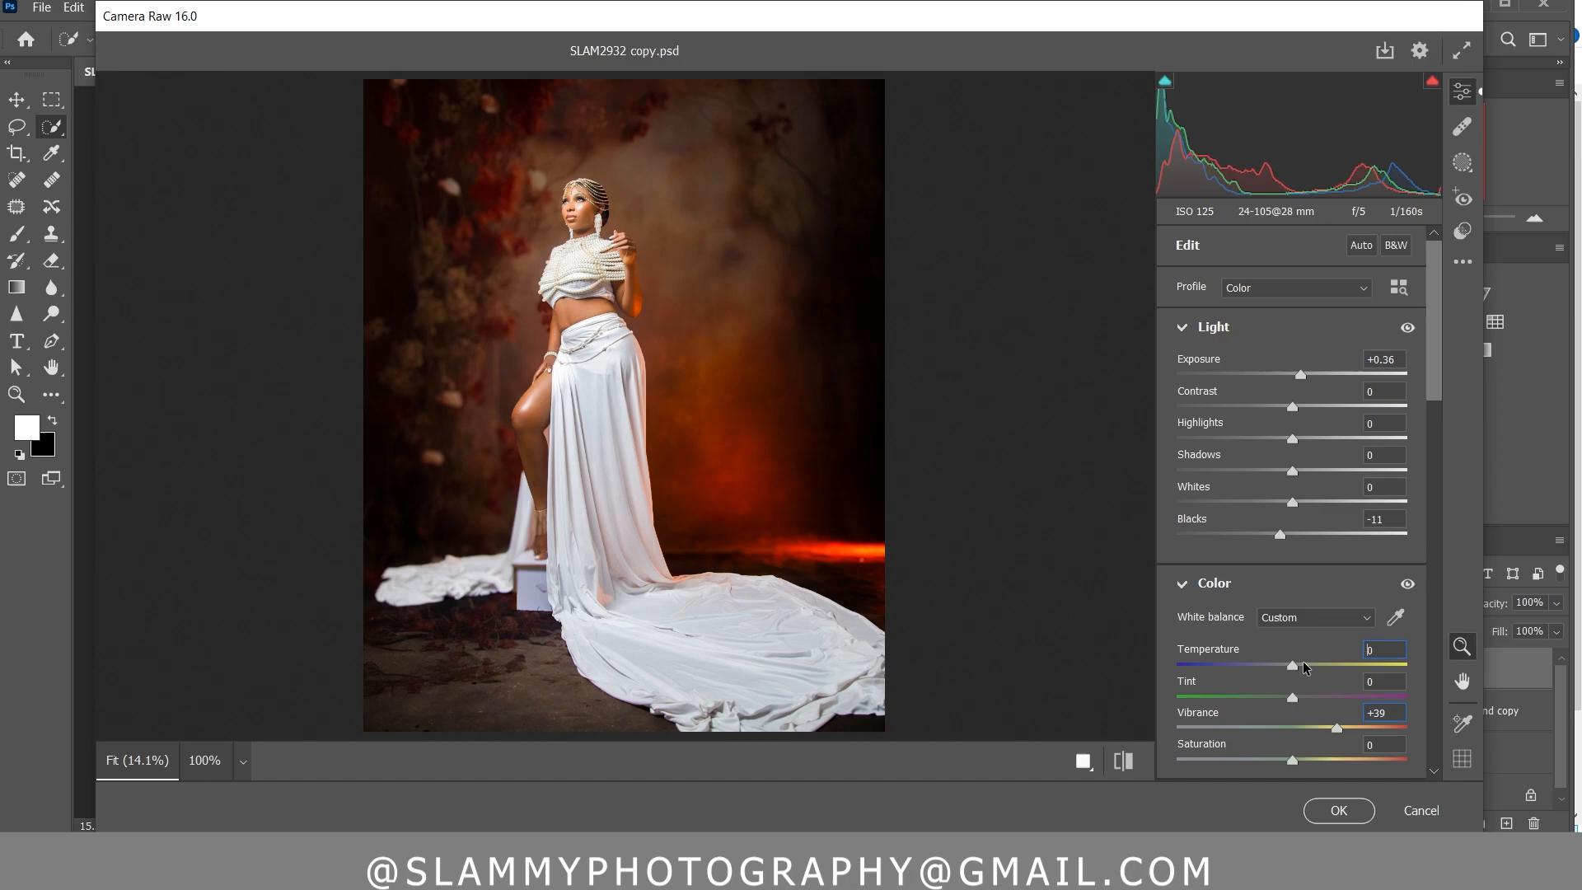
pyautogui.doubleClick(1302, 666)
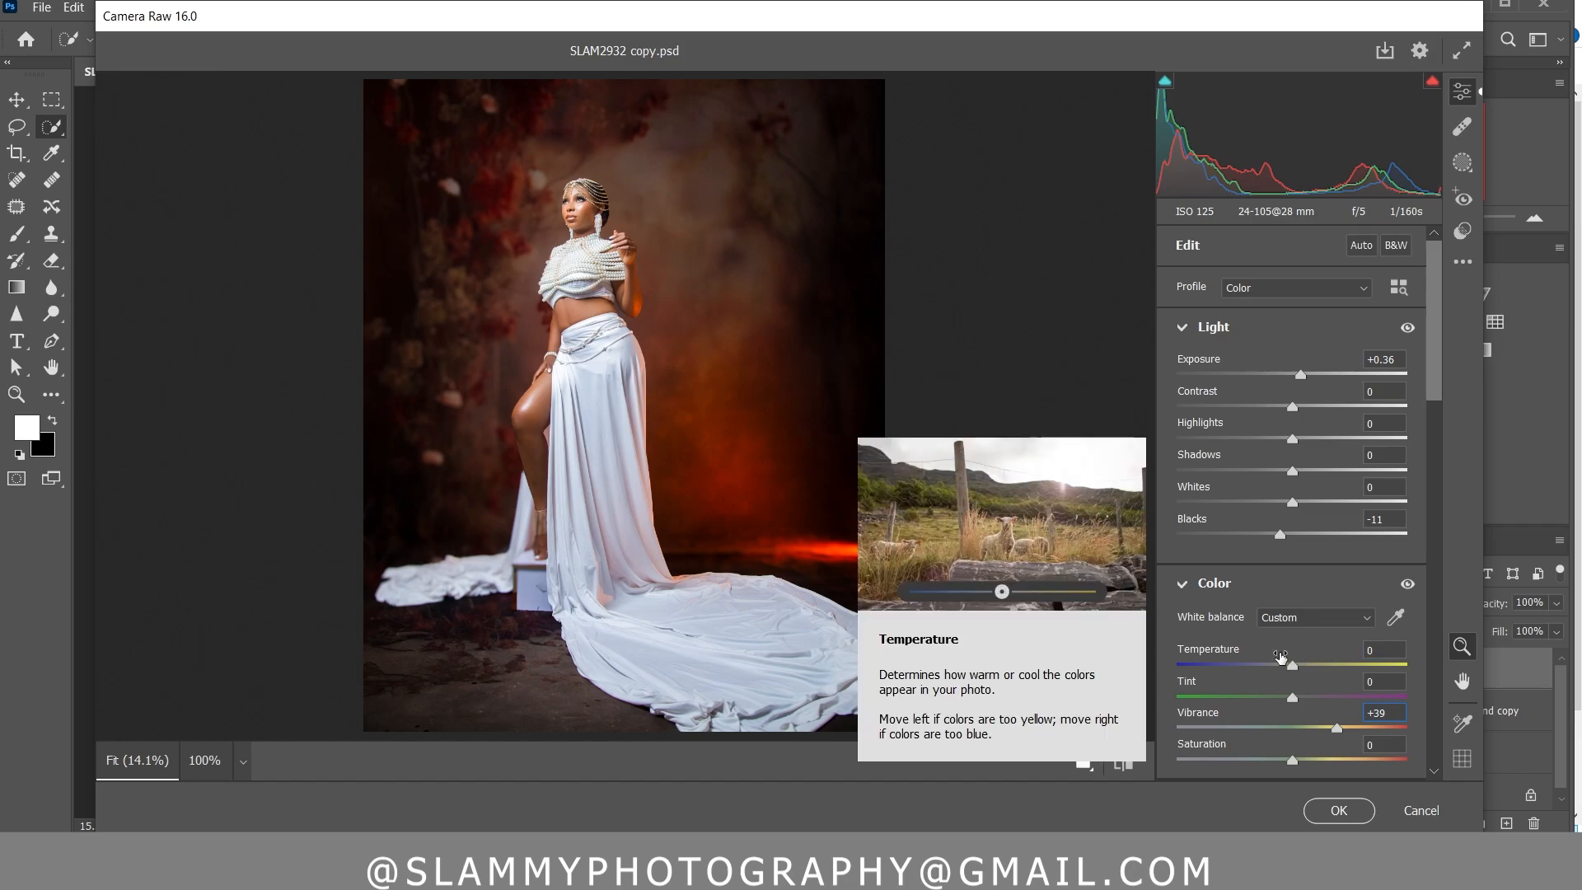
pyautogui.moveTo(1249, 657); pyautogui.dragTo(1248, 656)
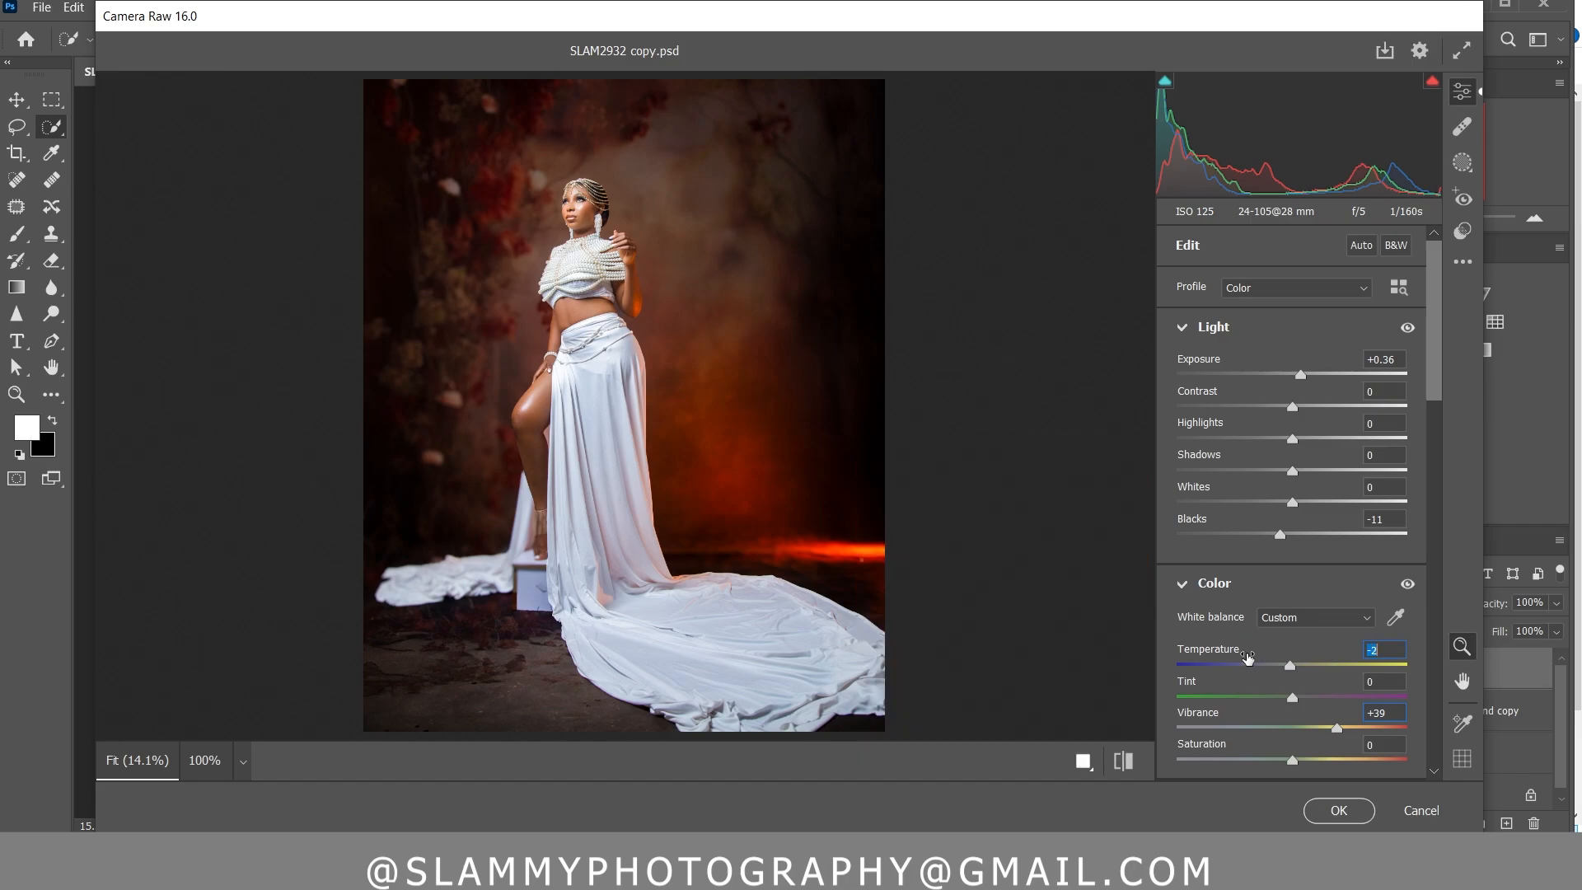
pyautogui.click(1338, 810)
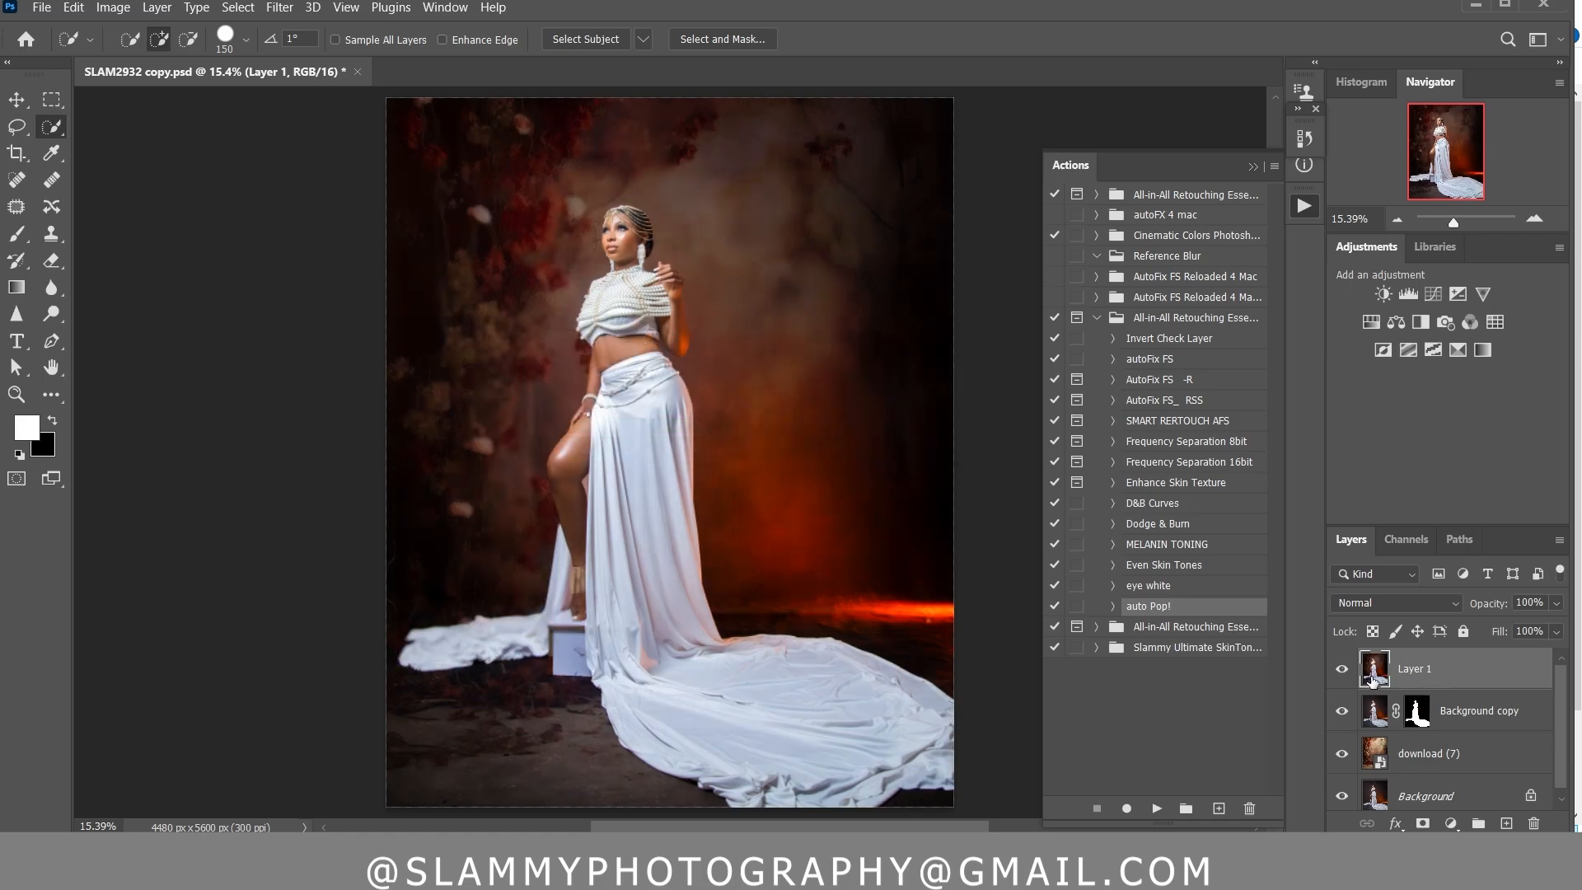
# Compare the edit by toggling Layer 1's visibility and switching between the opening and latest history states
pyautogui.click(1339, 669)
pyautogui.click(1339, 669)
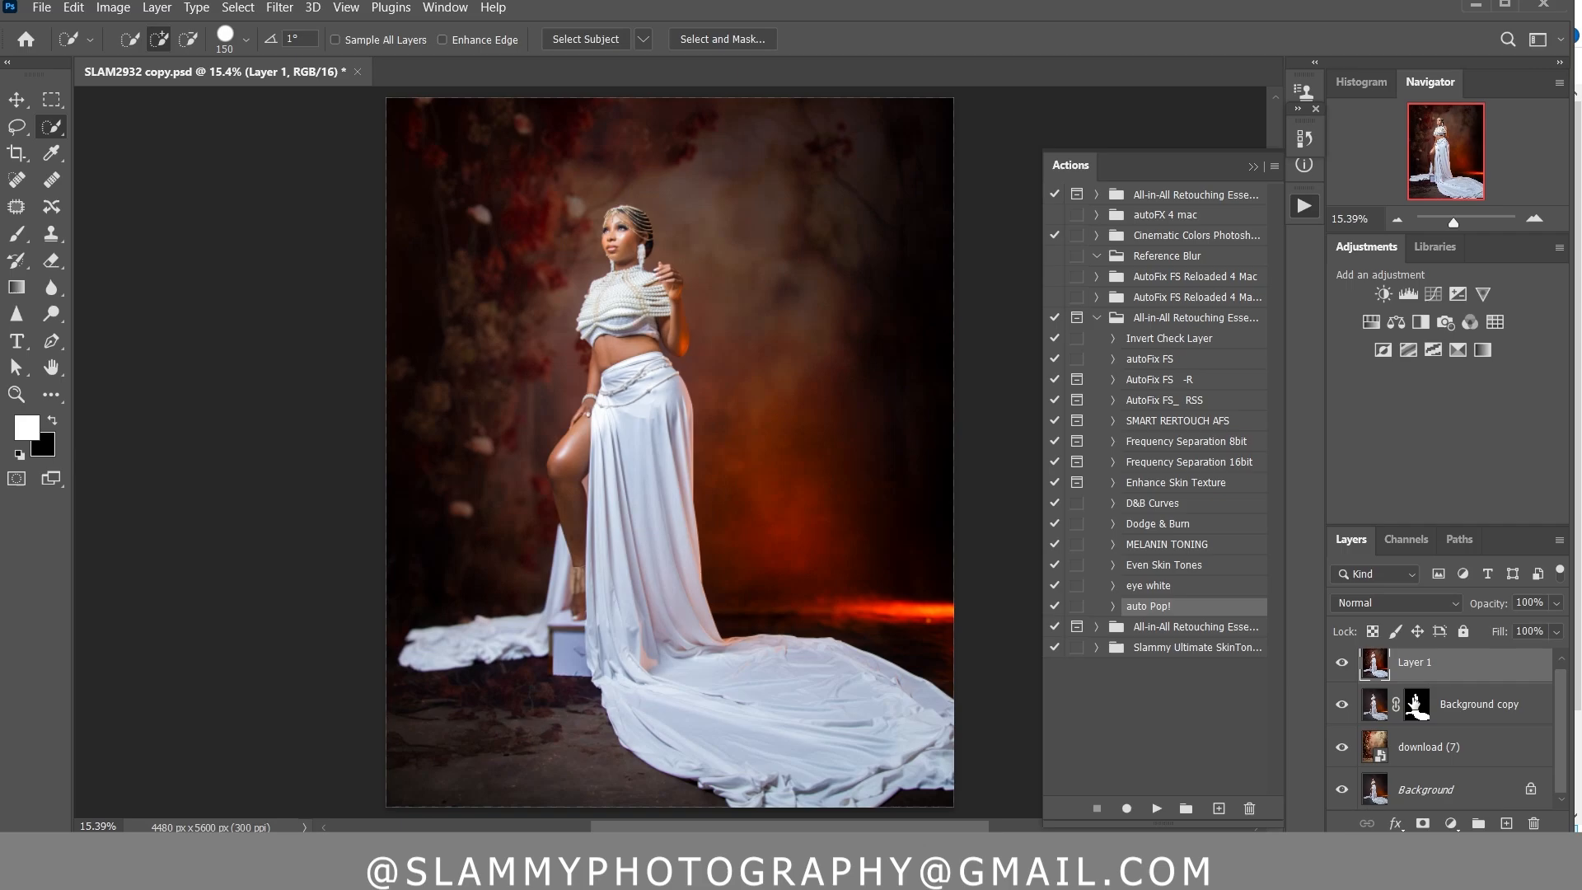
pyautogui.click(1303, 139)
pyautogui.moveTo(1276, 322); pyautogui.dragTo(1274, 175)
pyautogui.click(1147, 167)
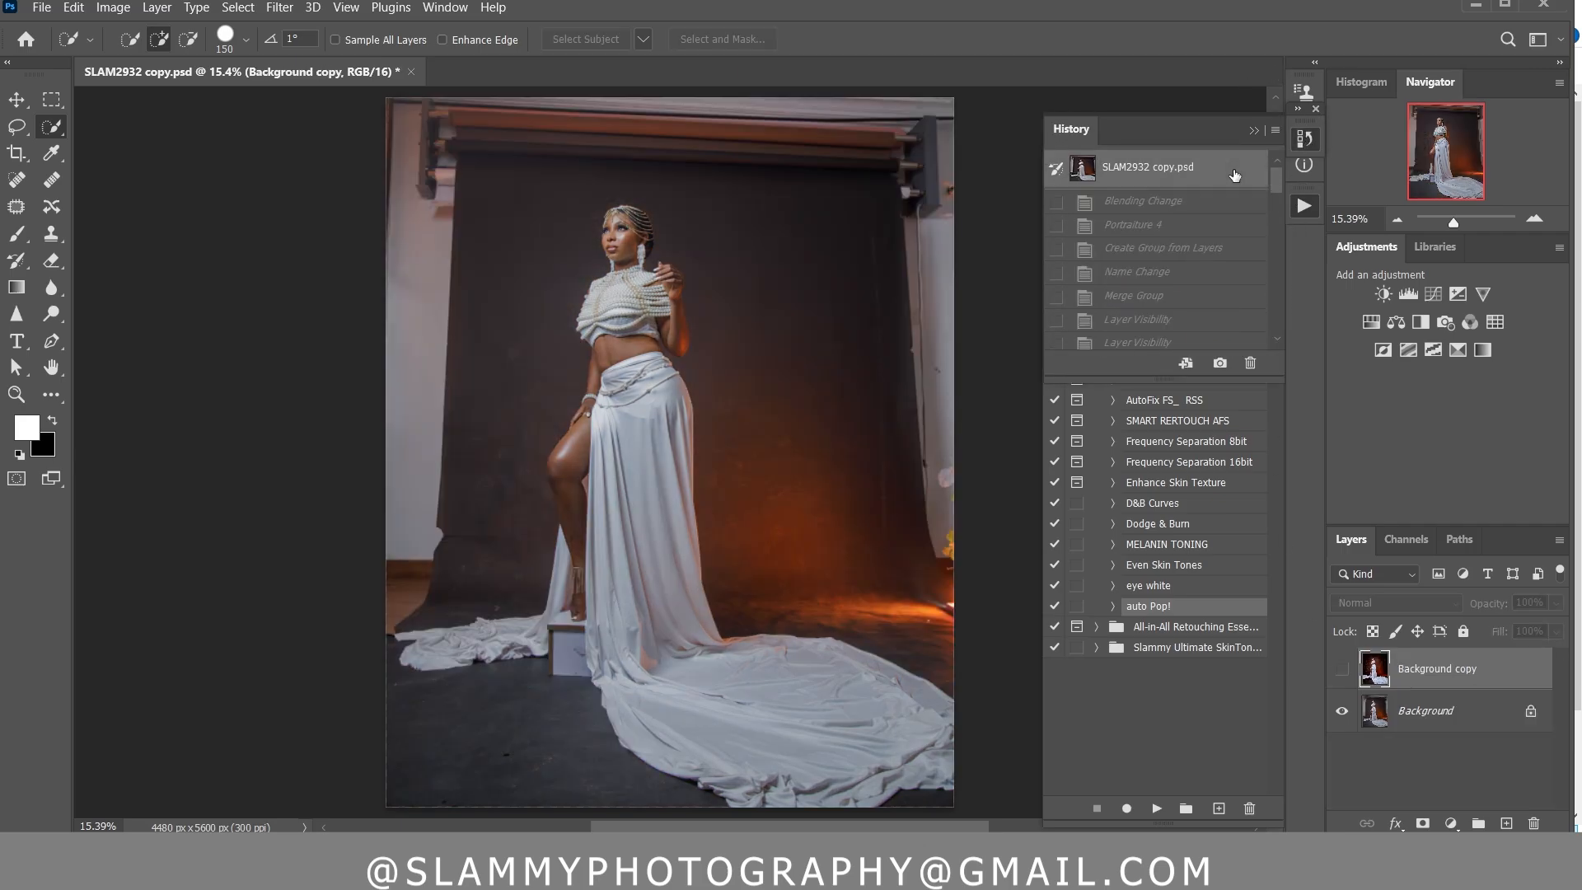
pyautogui.click(18, 395)
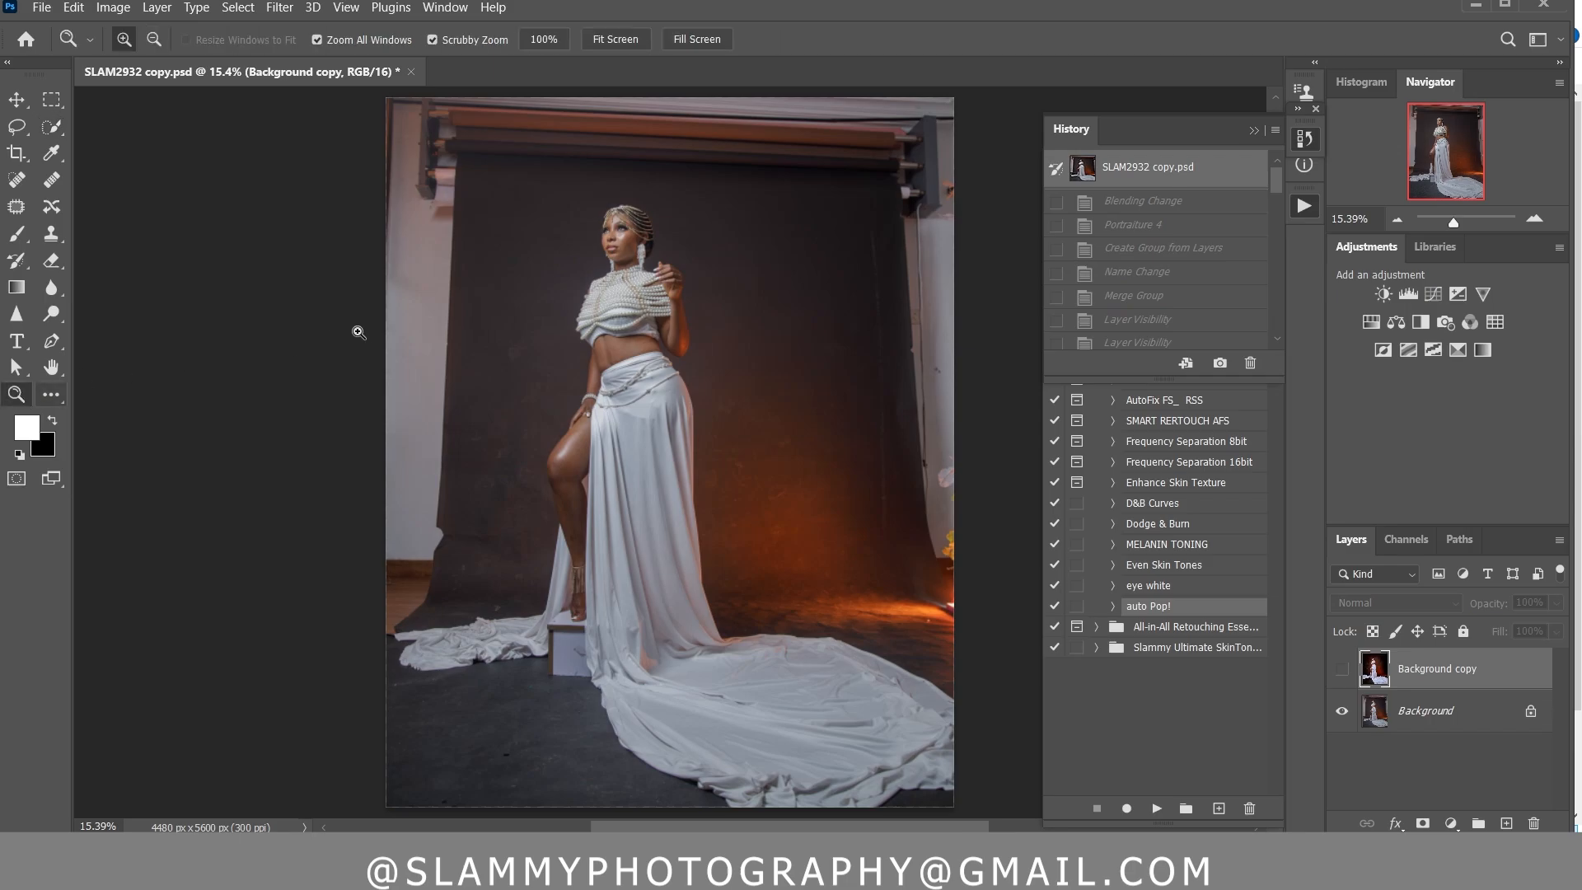
pyautogui.moveTo(1276, 206); pyautogui.dragTo(1276, 325)
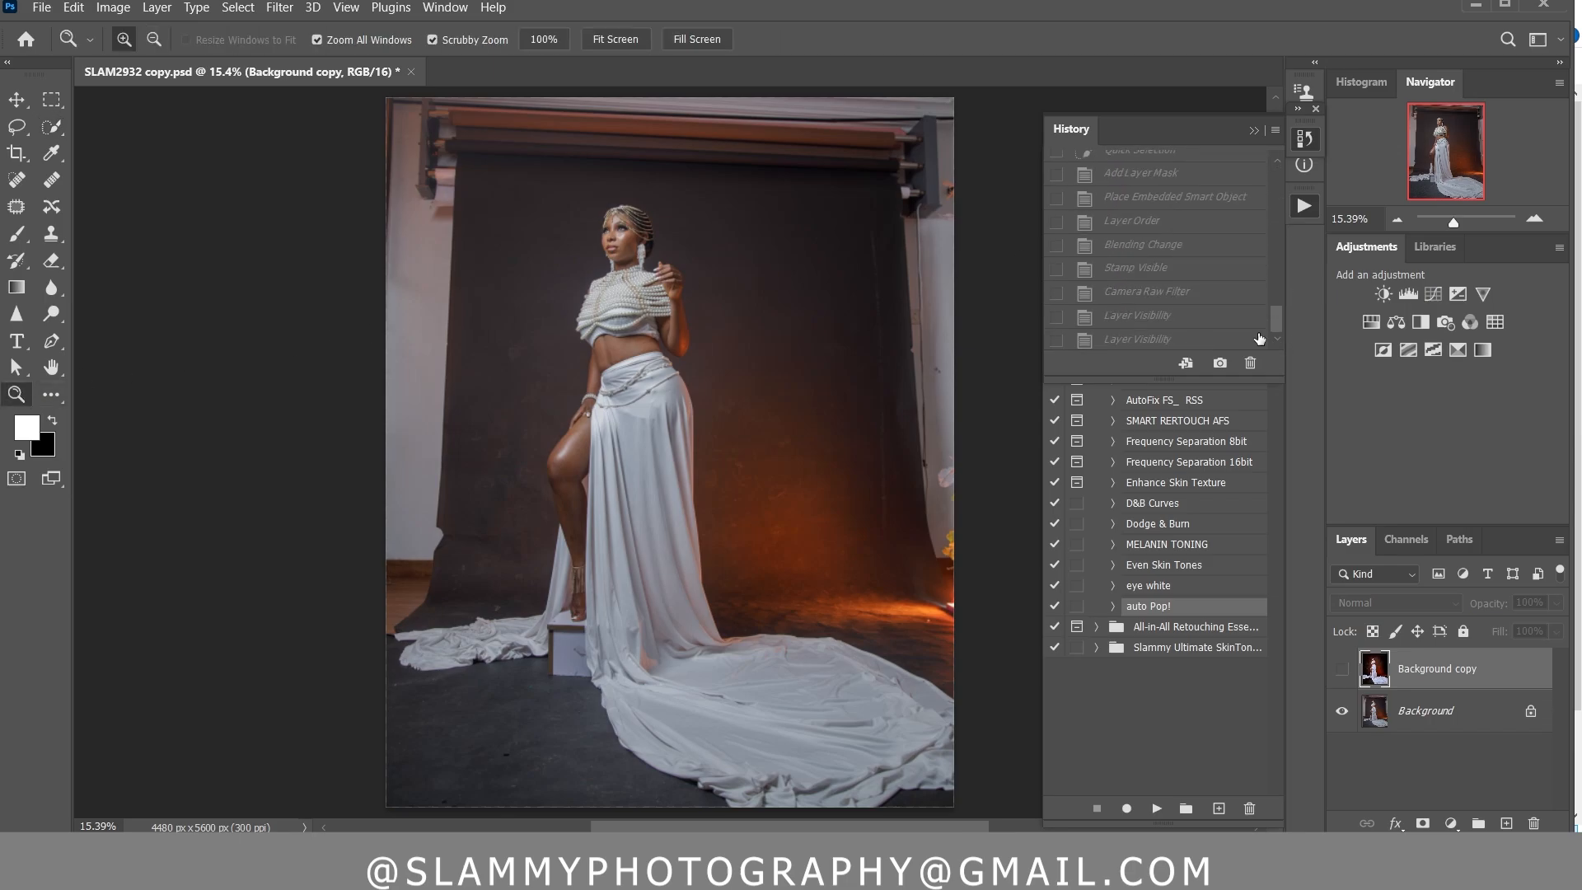
pyautogui.click(1227, 321)
pyautogui.click(1207, 340)
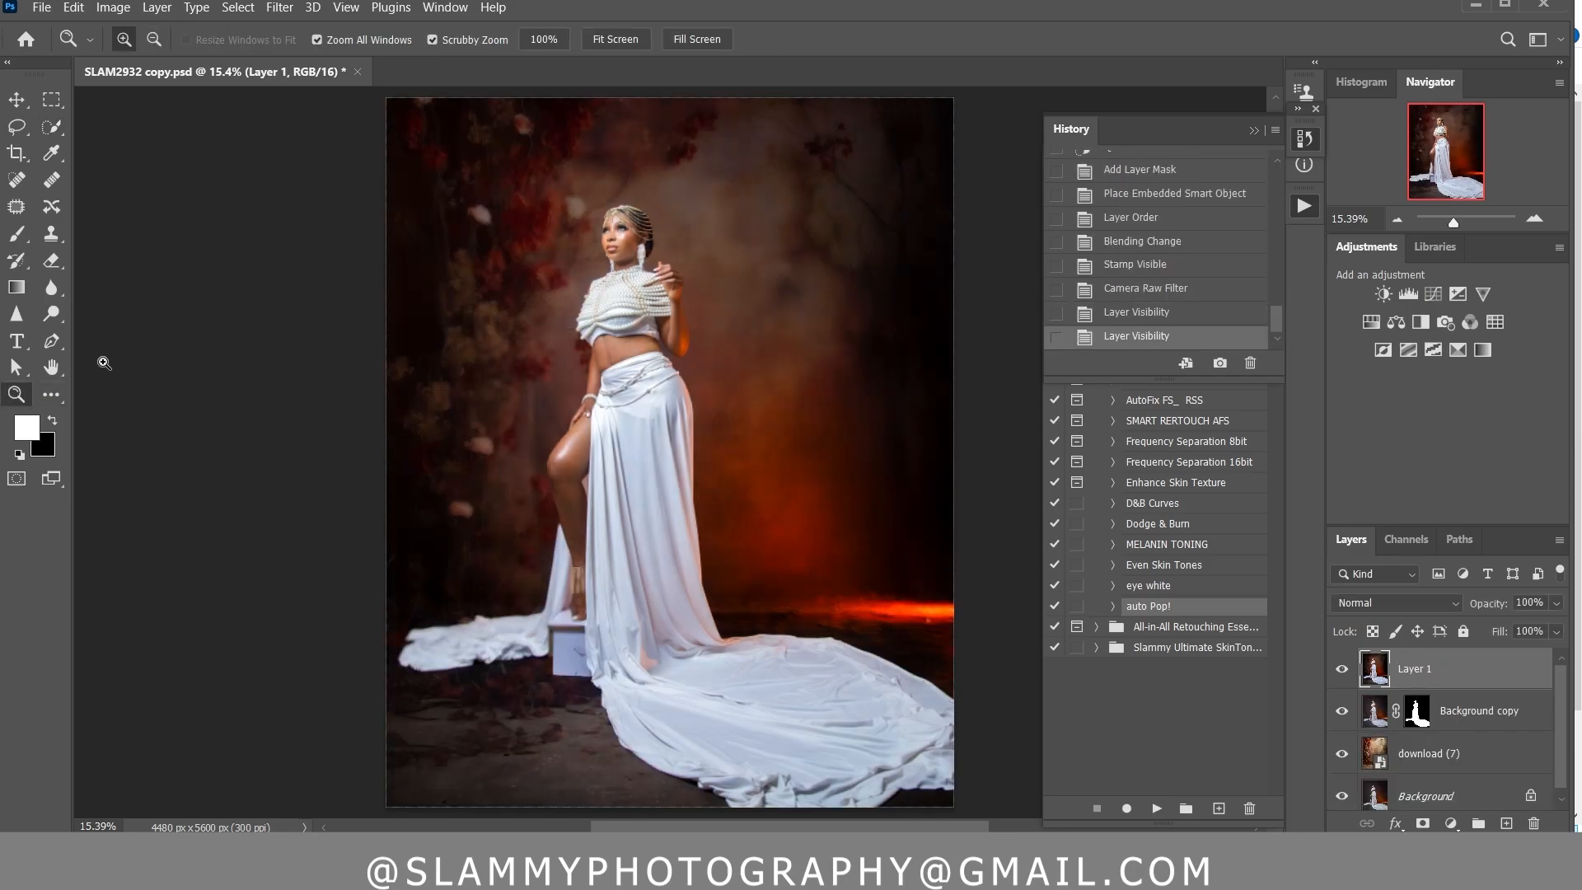
# Examine the face, pearl top and waist up close, comparing the face with the original opening state
pyautogui.click(661, 284)
pyautogui.moveTo(661, 284); pyautogui.dragTo(714, 419)
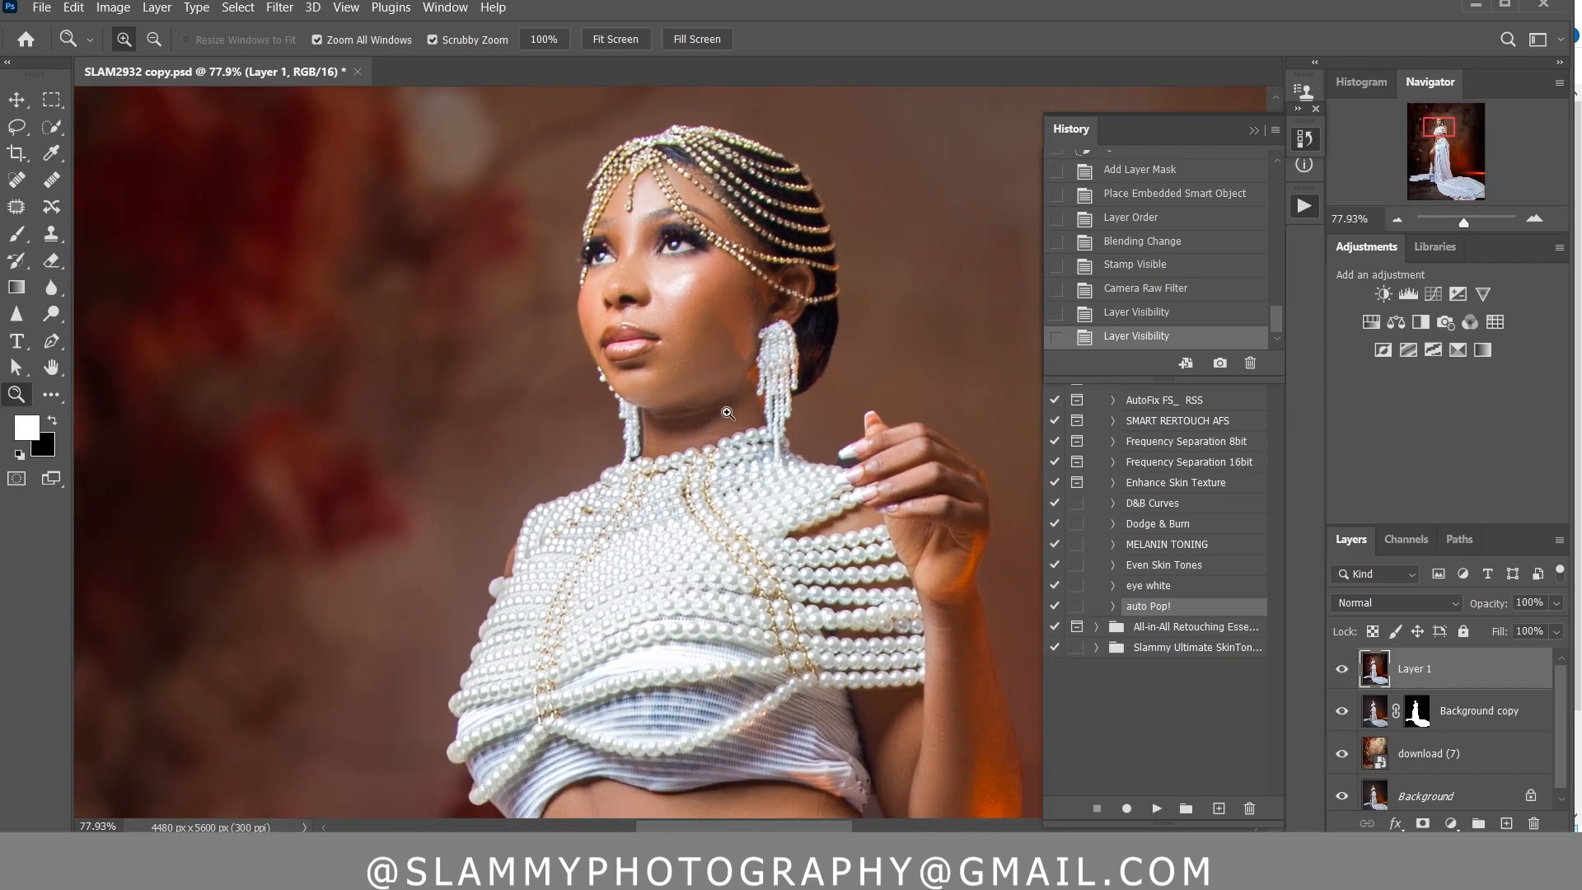
pyautogui.moveTo(702, 189); pyautogui.dragTo(738, 252)
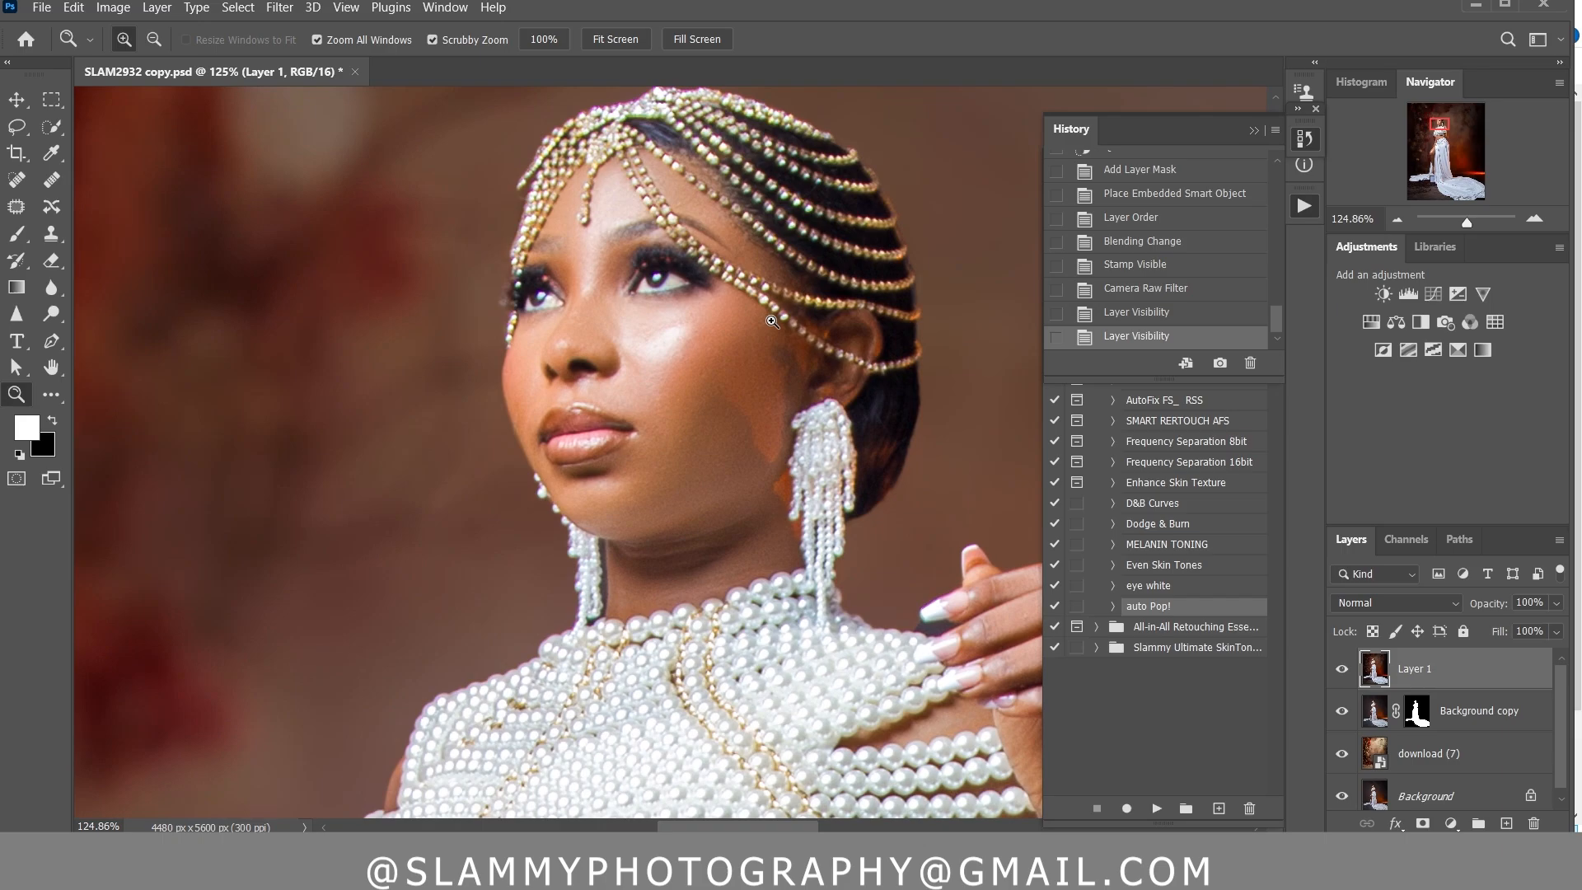
pyautogui.moveTo(738, 434); pyautogui.dragTo(683, 434)
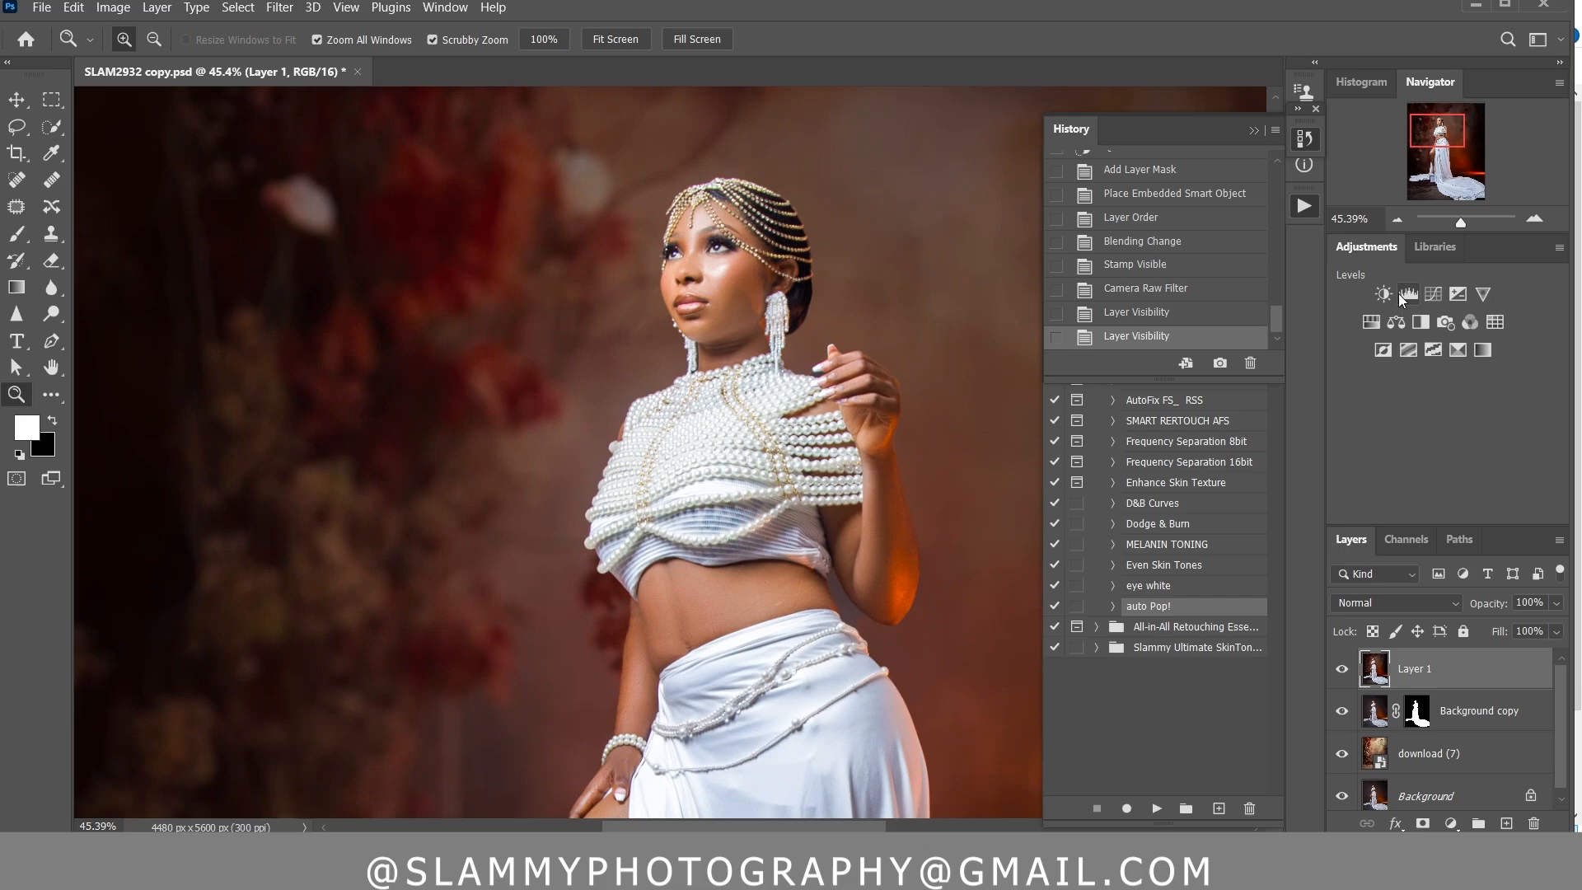
pyautogui.scroll(15, 1220, 247)
pyautogui.click(1258, 179)
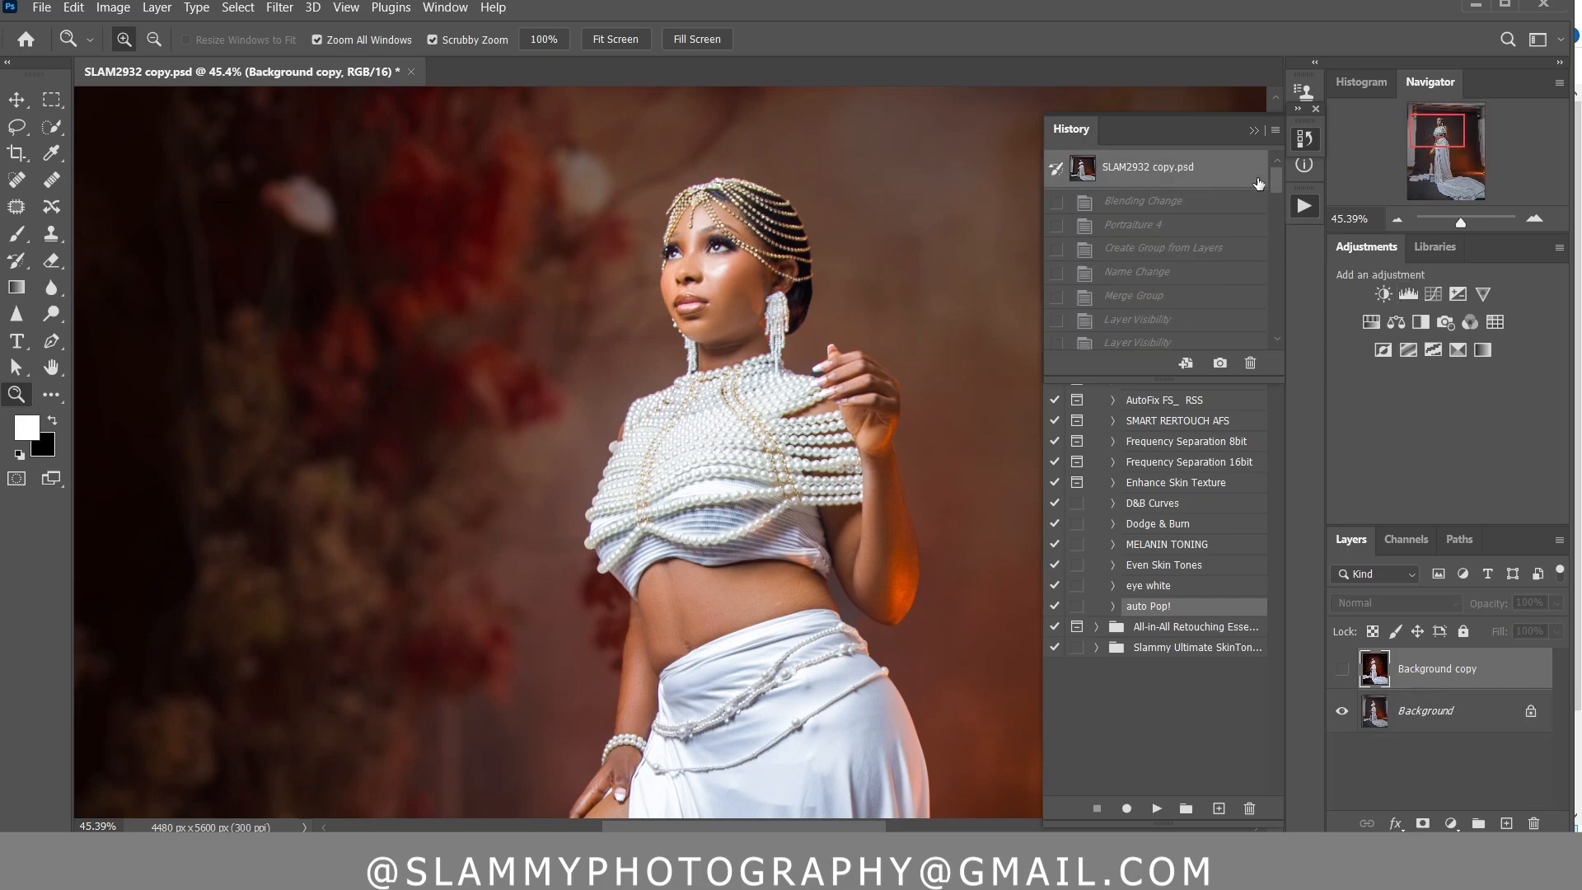
pyautogui.moveTo(725, 263); pyautogui.dragTo(791, 341)
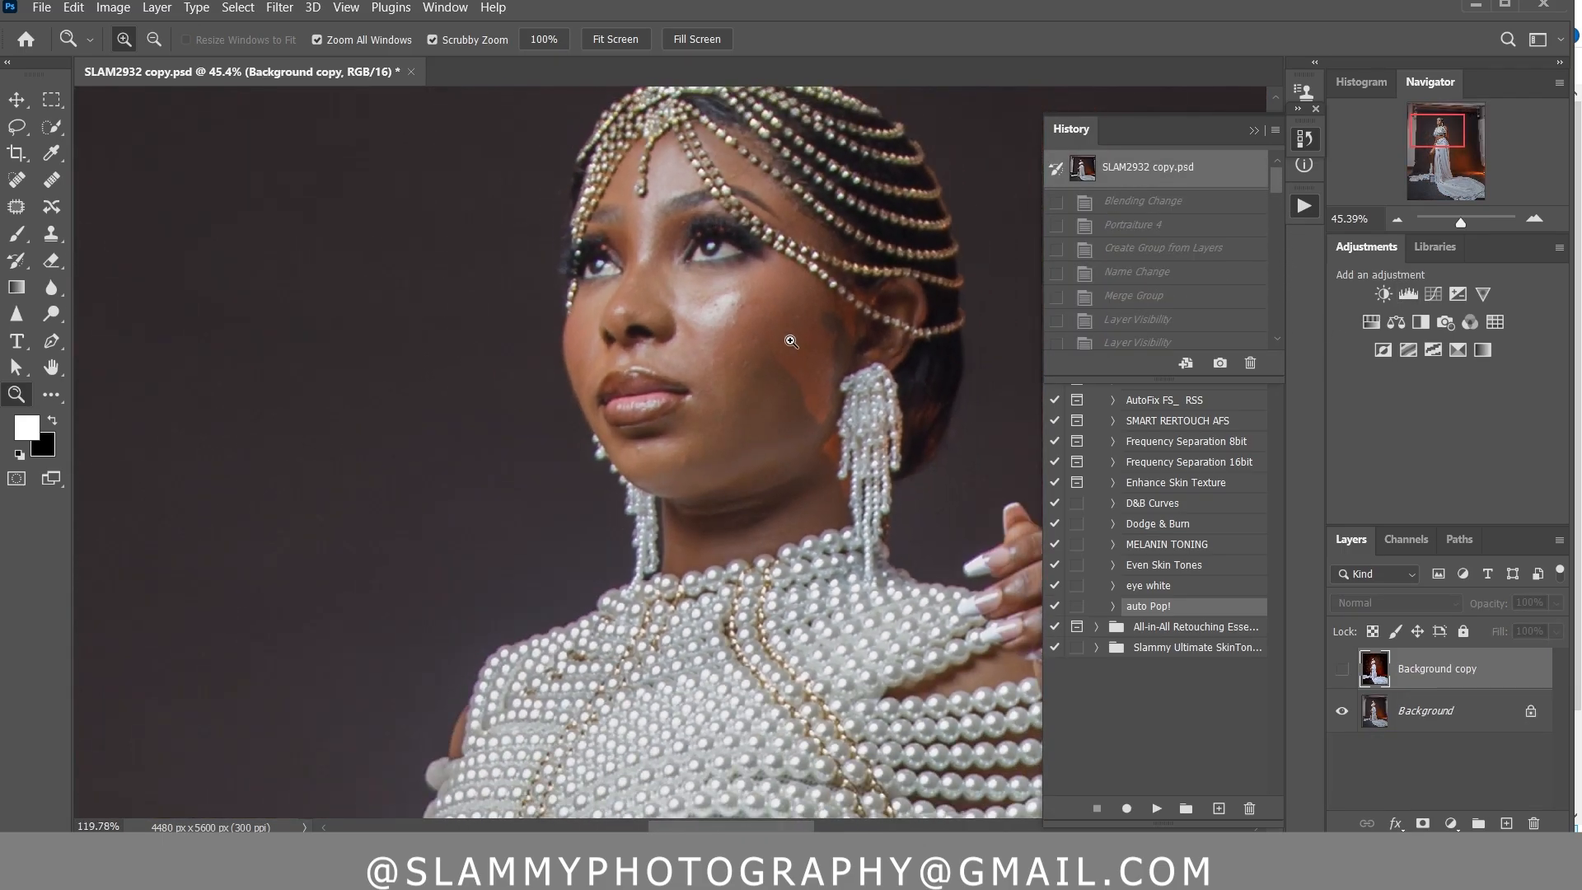
pyautogui.scroll(-15, 1268, 180)
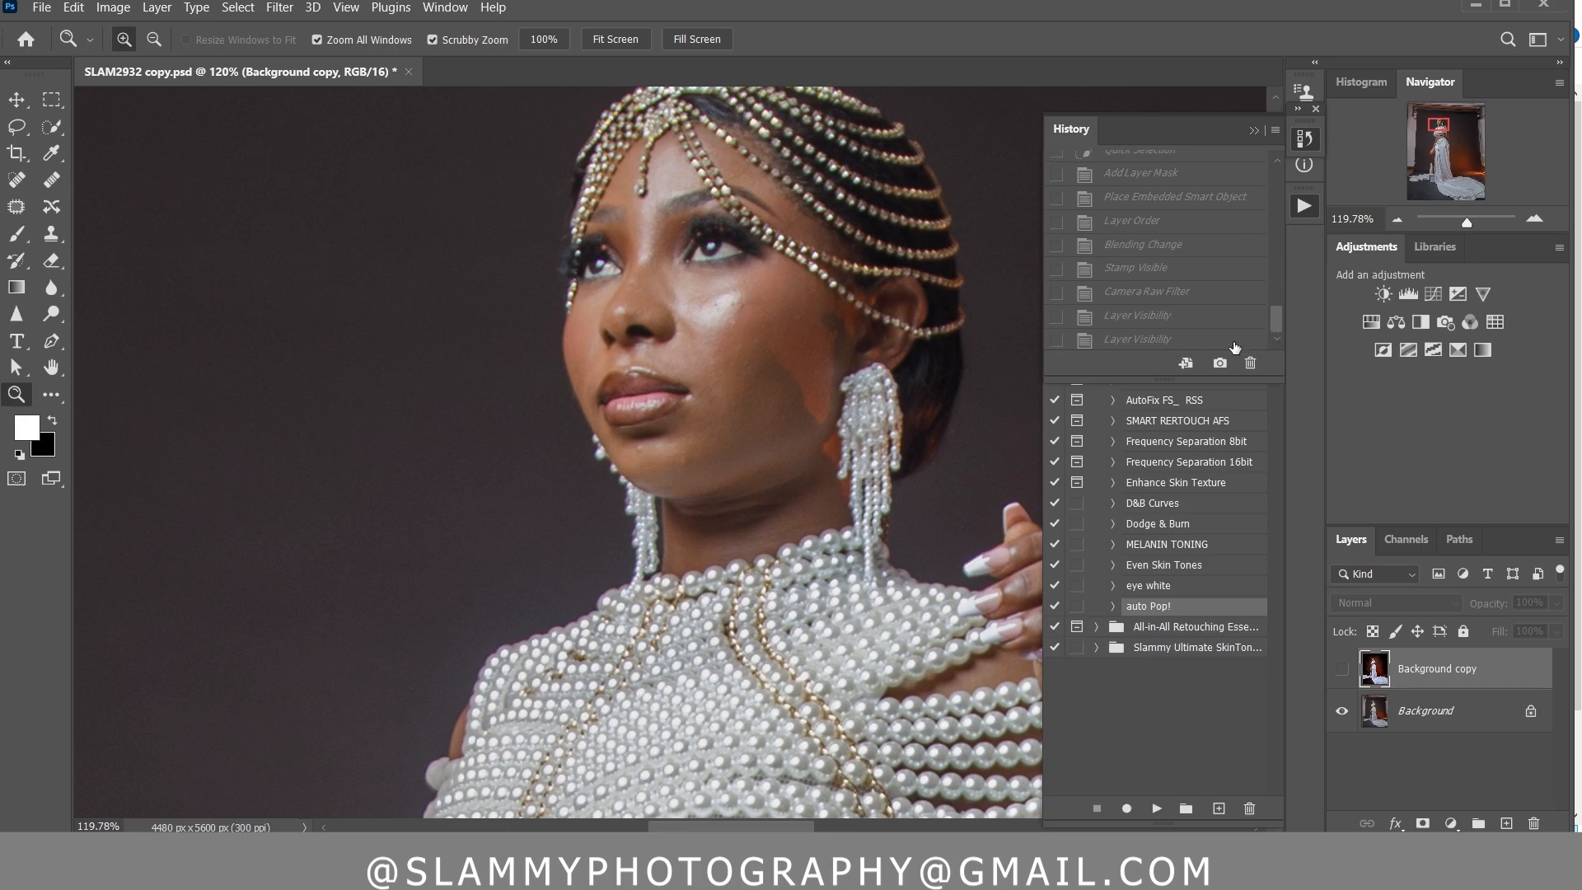
pyautogui.click(1153, 336)
pyautogui.scroll(-12, 921, 405)
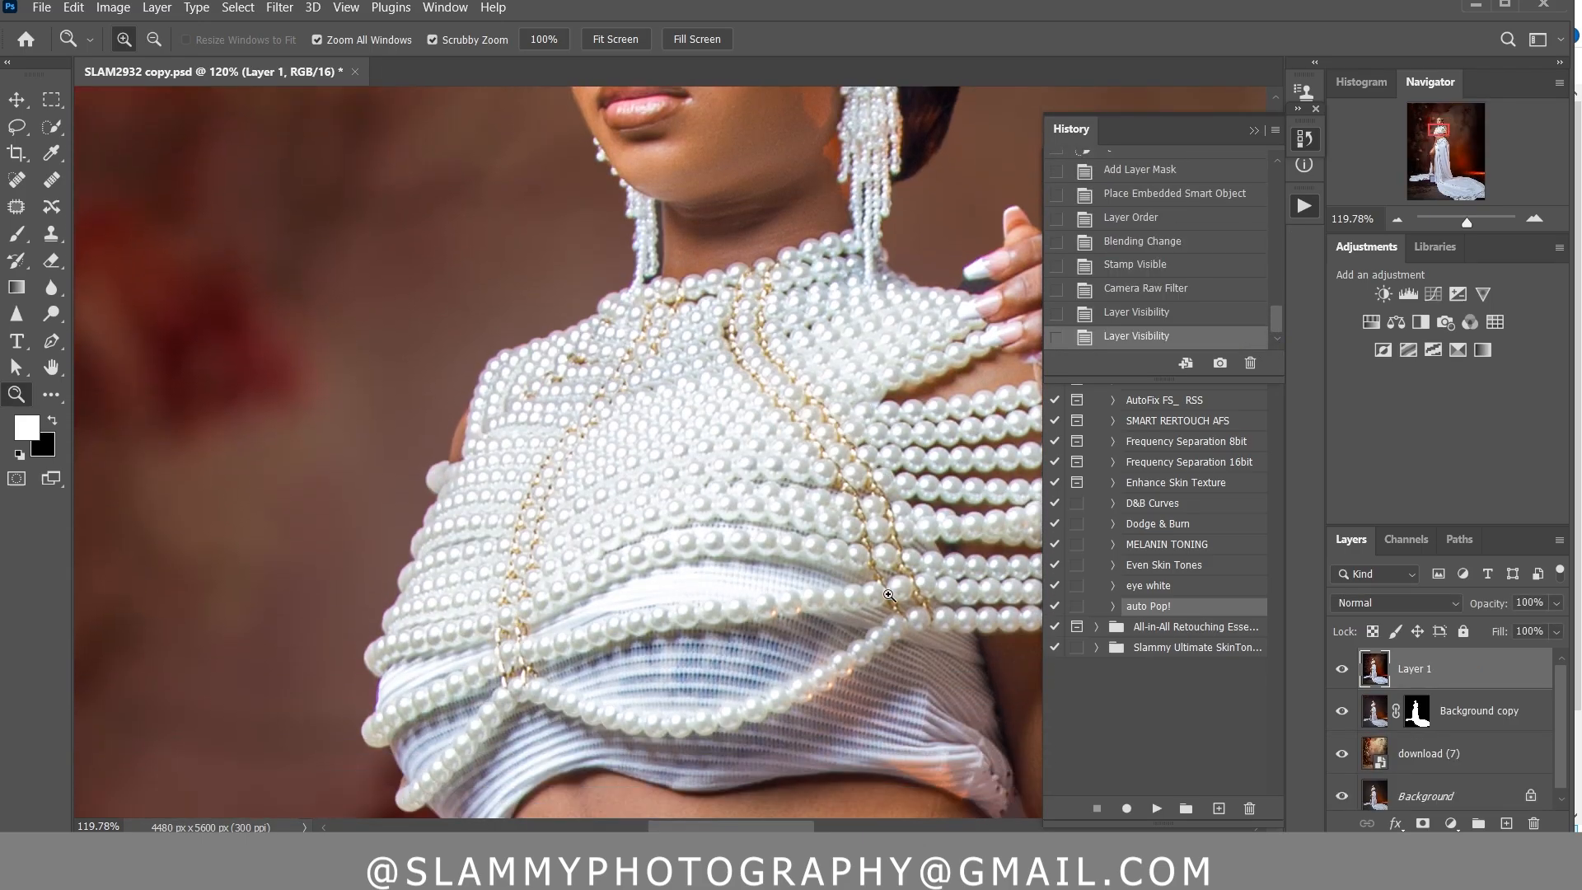
pyautogui.scroll(-5, 838, 608)
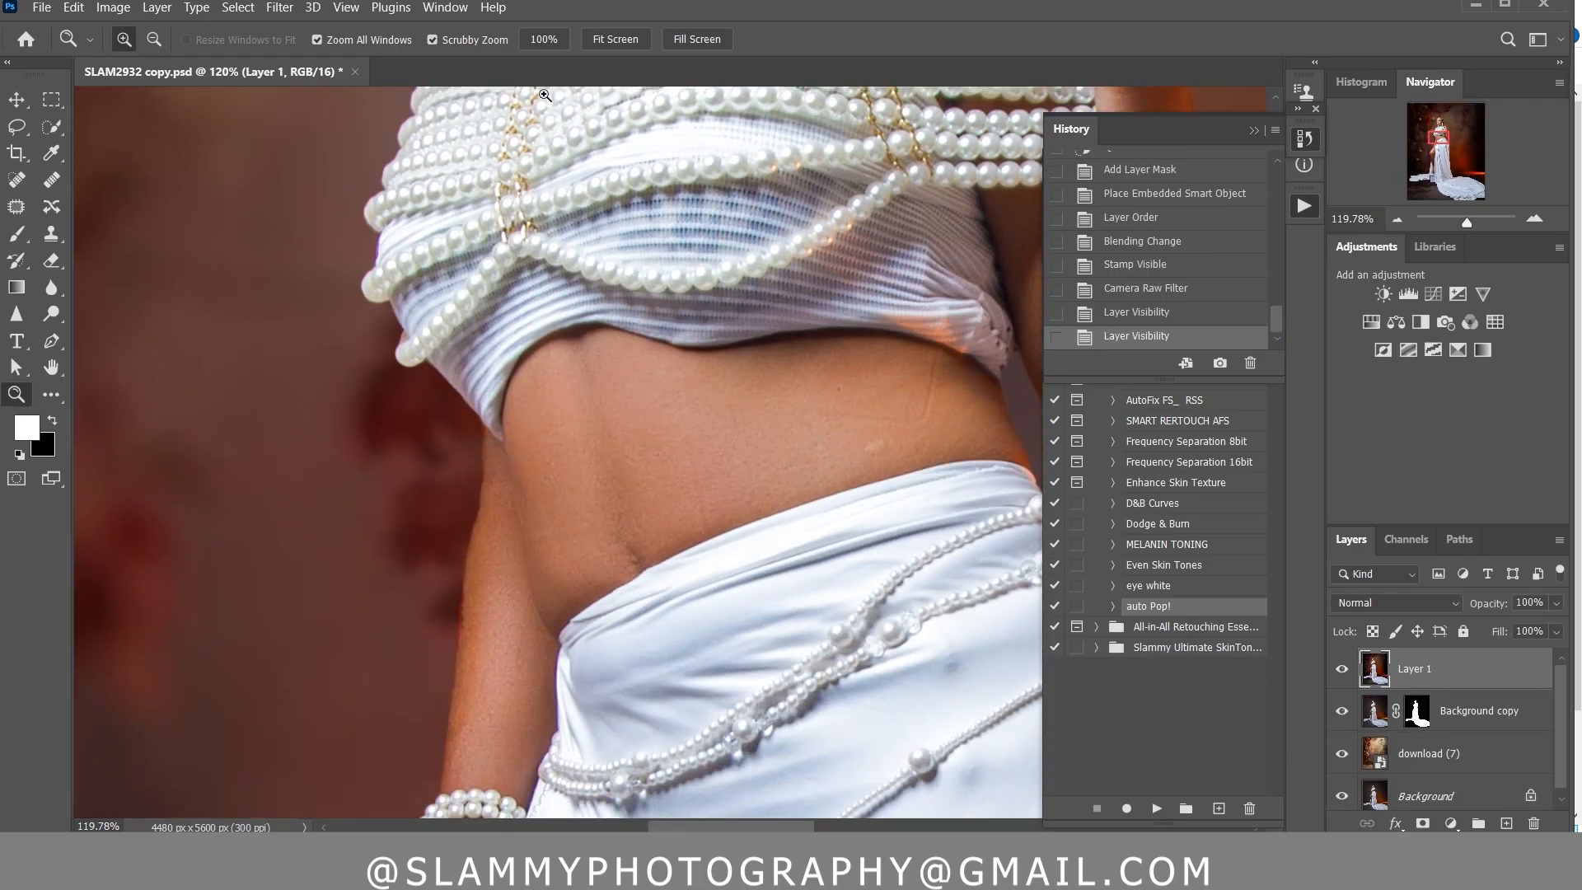
# Compare the full-length composite with the original opening state in the history
pyautogui.click(347, 10)
pyautogui.click(404, 187)
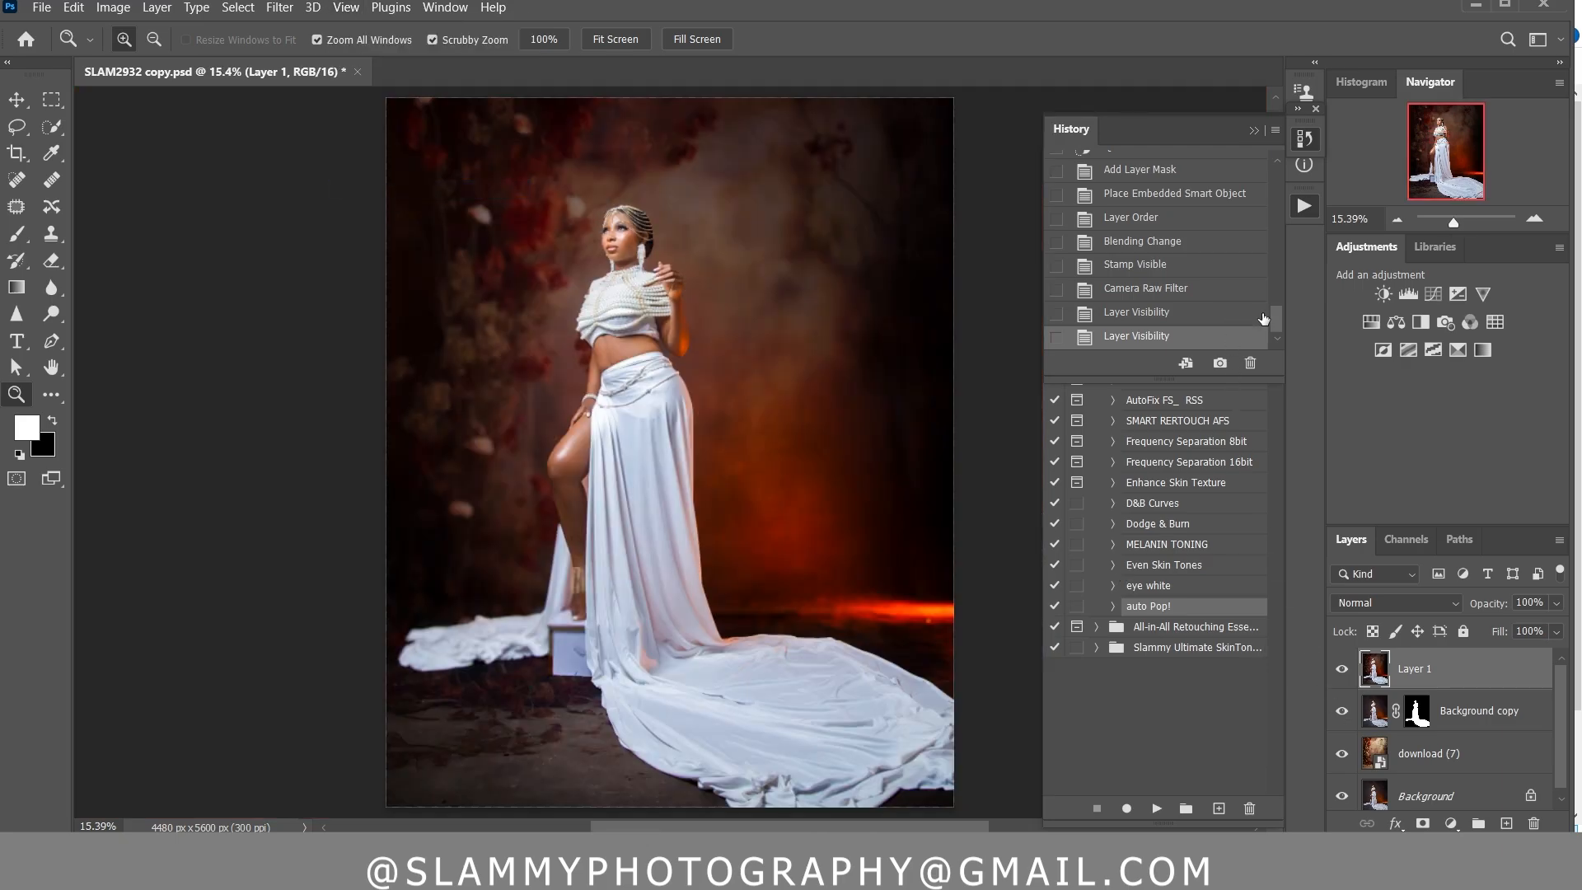
pyautogui.moveTo(1277, 322); pyautogui.dragTo(1265, 173)
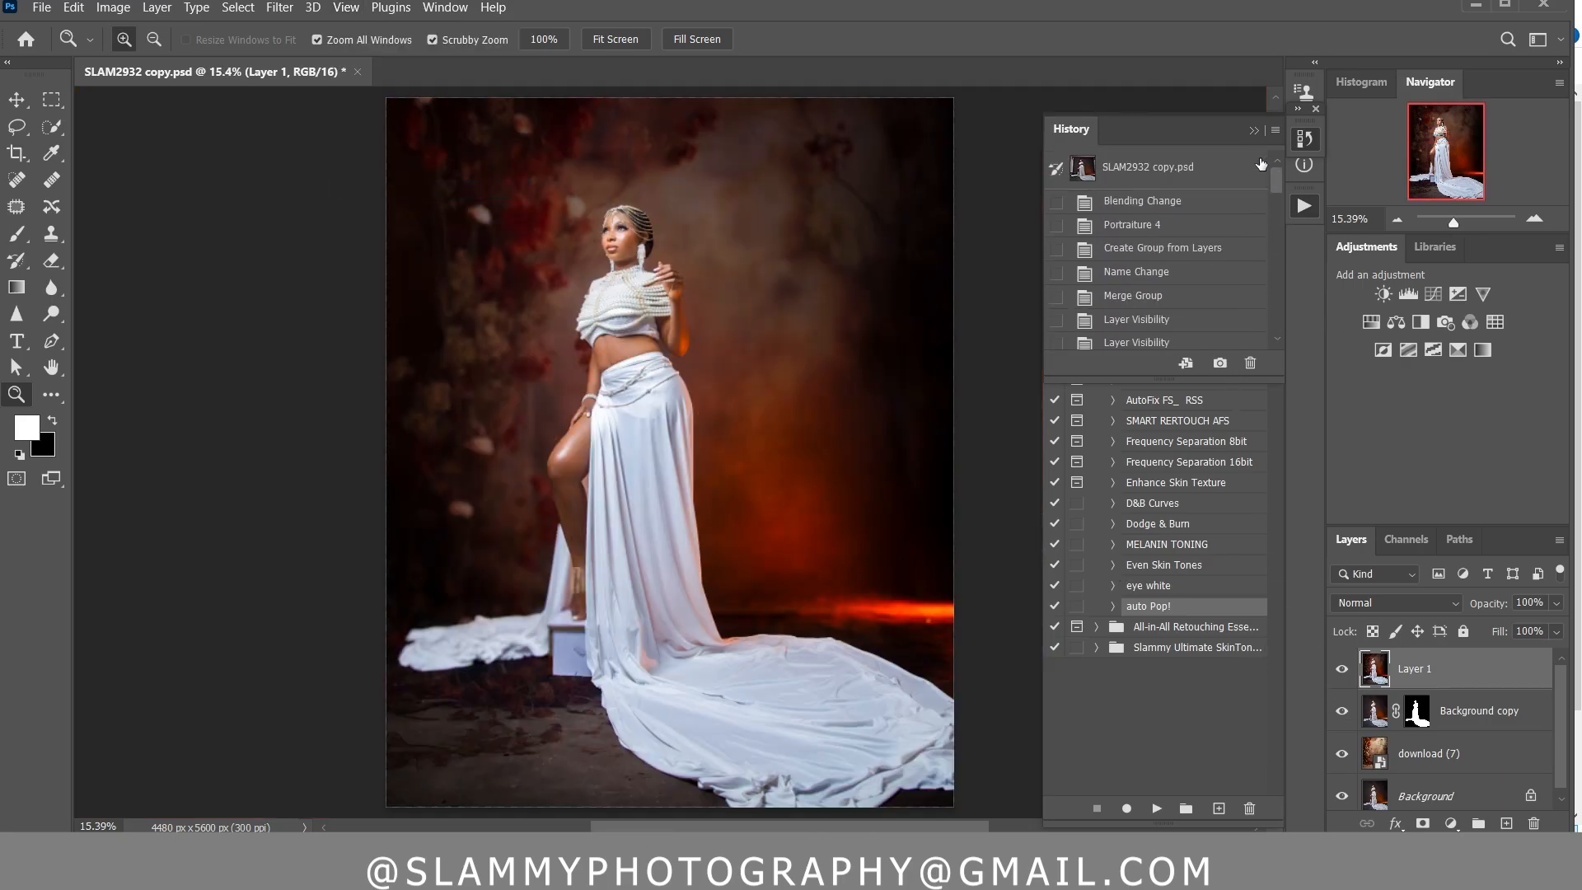